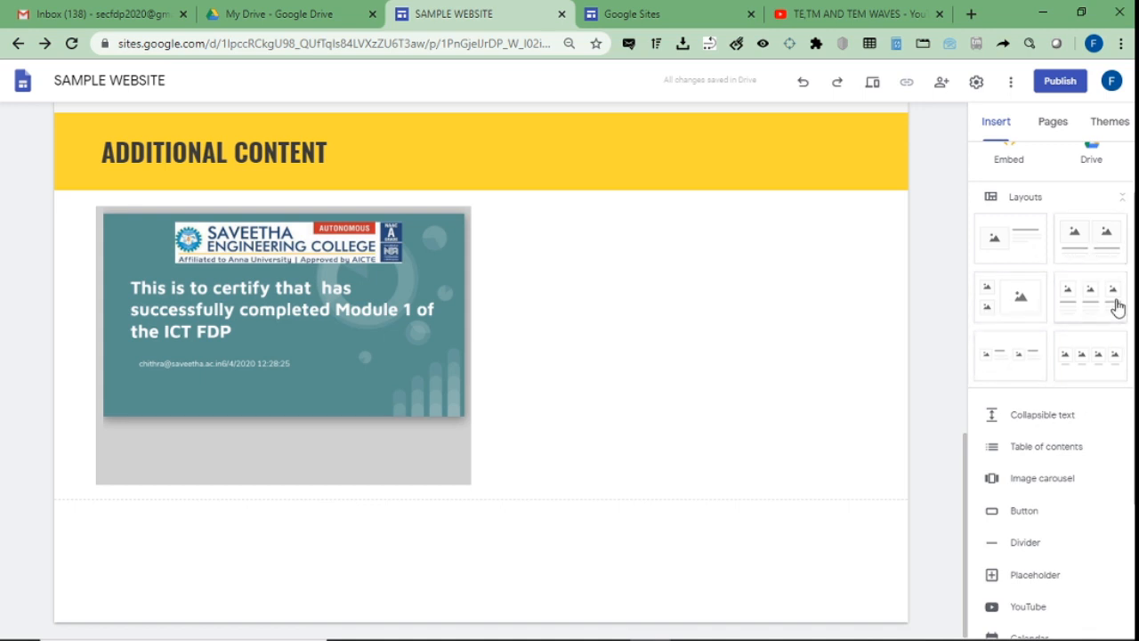
Insert a two-column image-and-text layout section below the certificate image.
scroll(1117, 306, "down", 2)
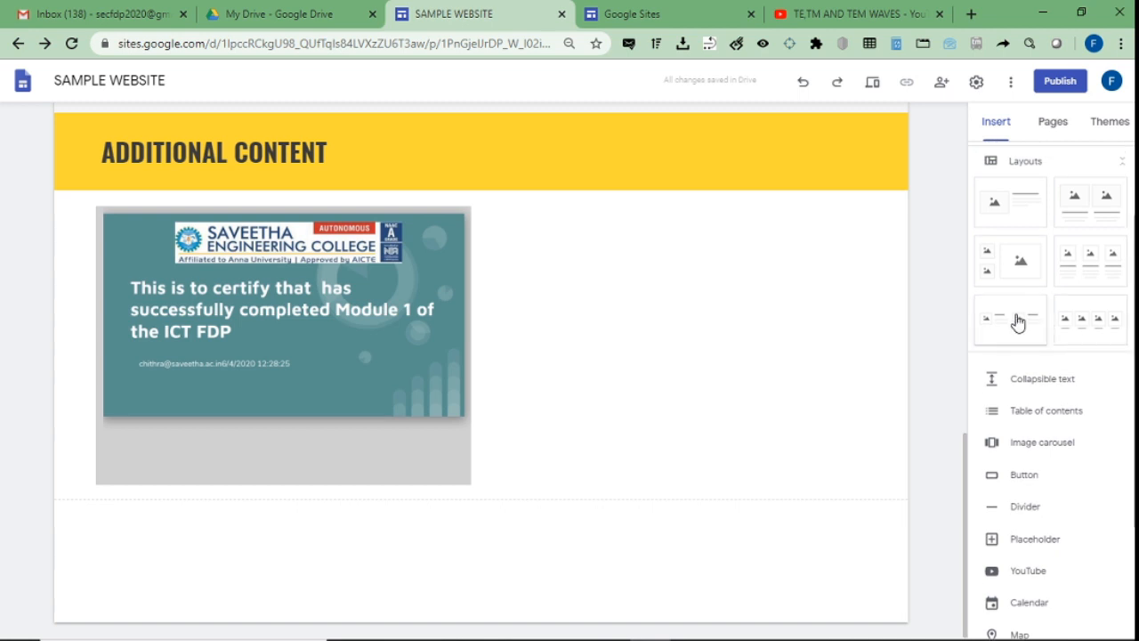
left_click(1018, 323)
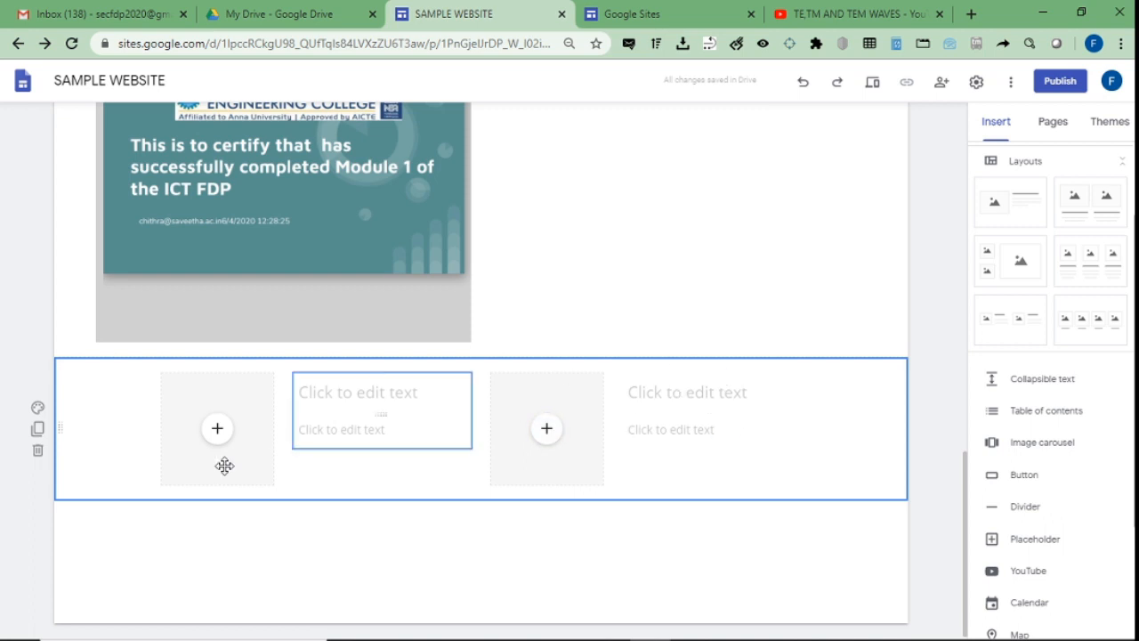
left_click(216, 433)
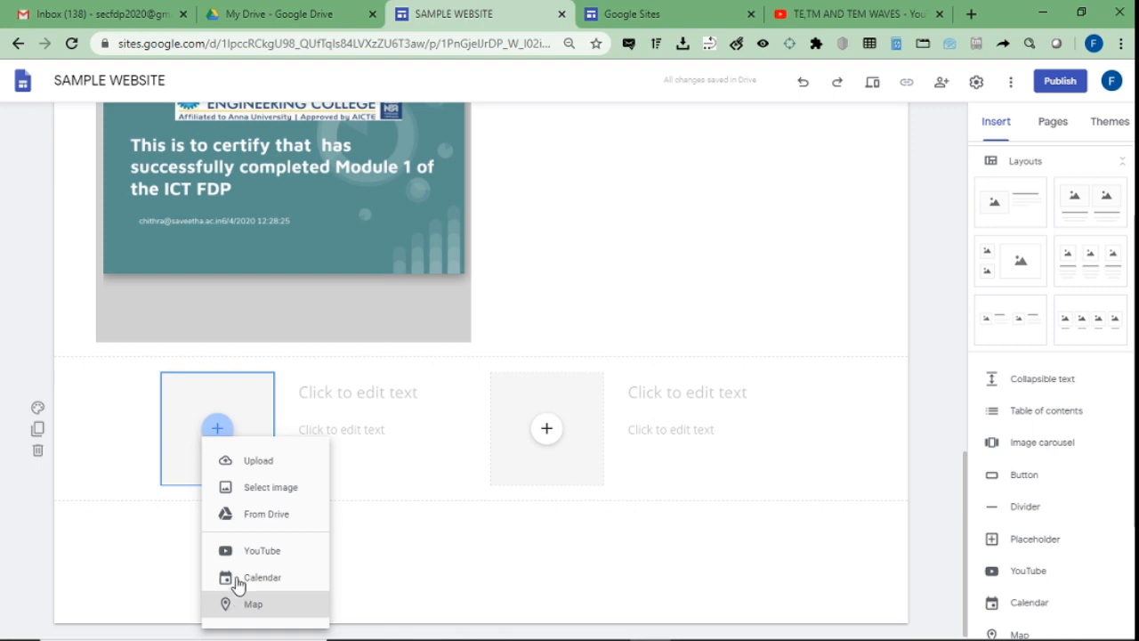
Upload the site1 transmission towers photo into the left image placeholder.
left_click(247, 460)
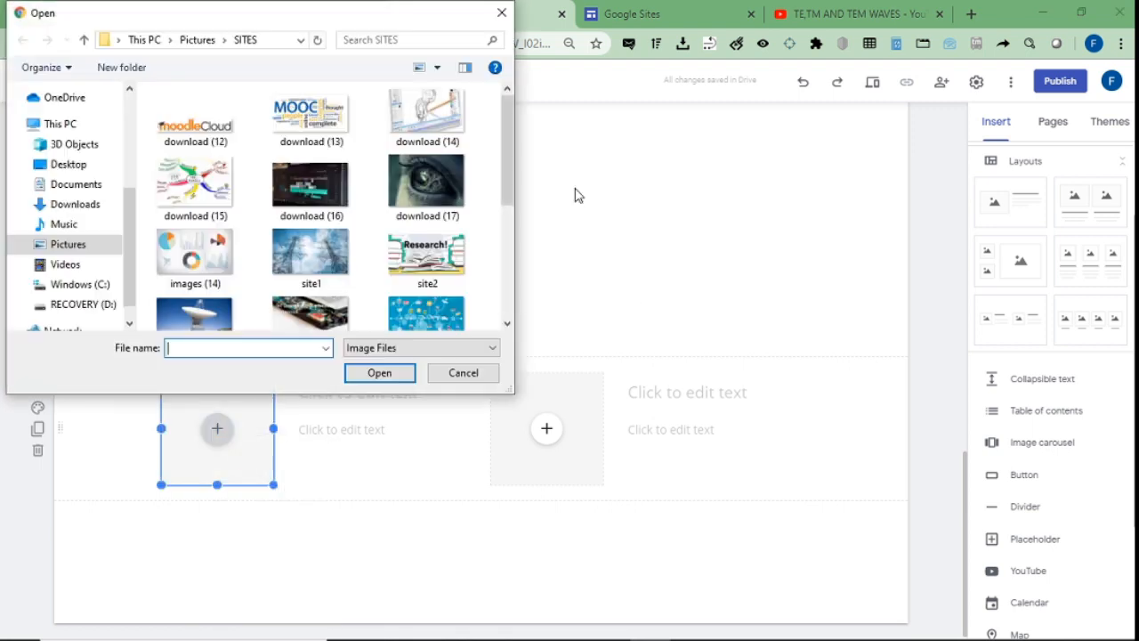
double_click(310, 254)
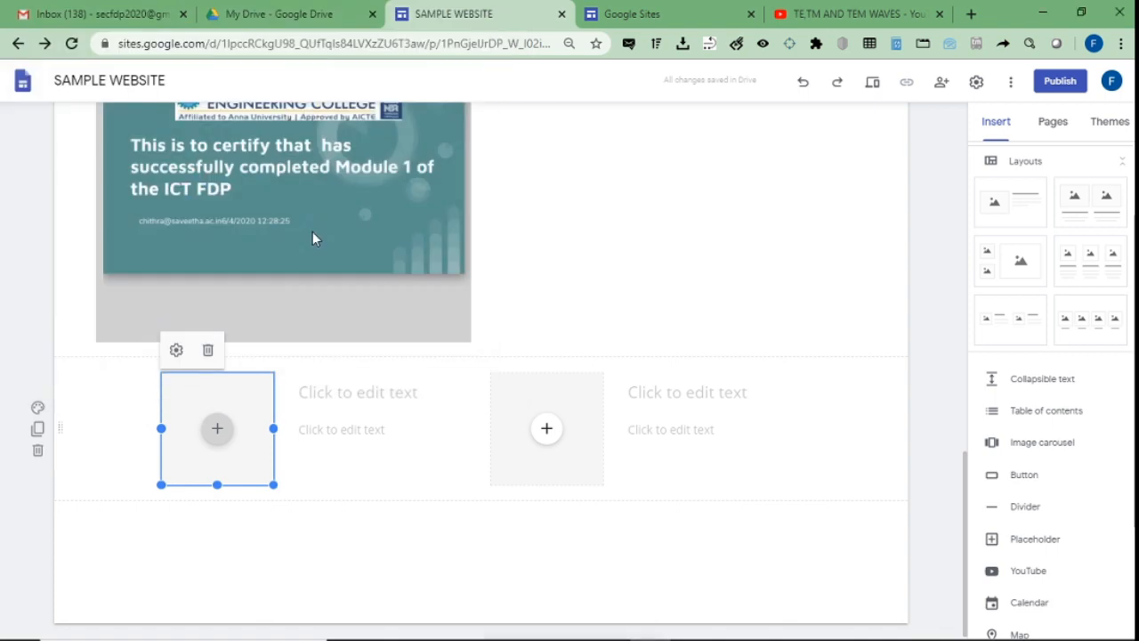
Title the towers image TRANSMISSION LINES and add 'Click here' as its body text.
left_click(364, 385)
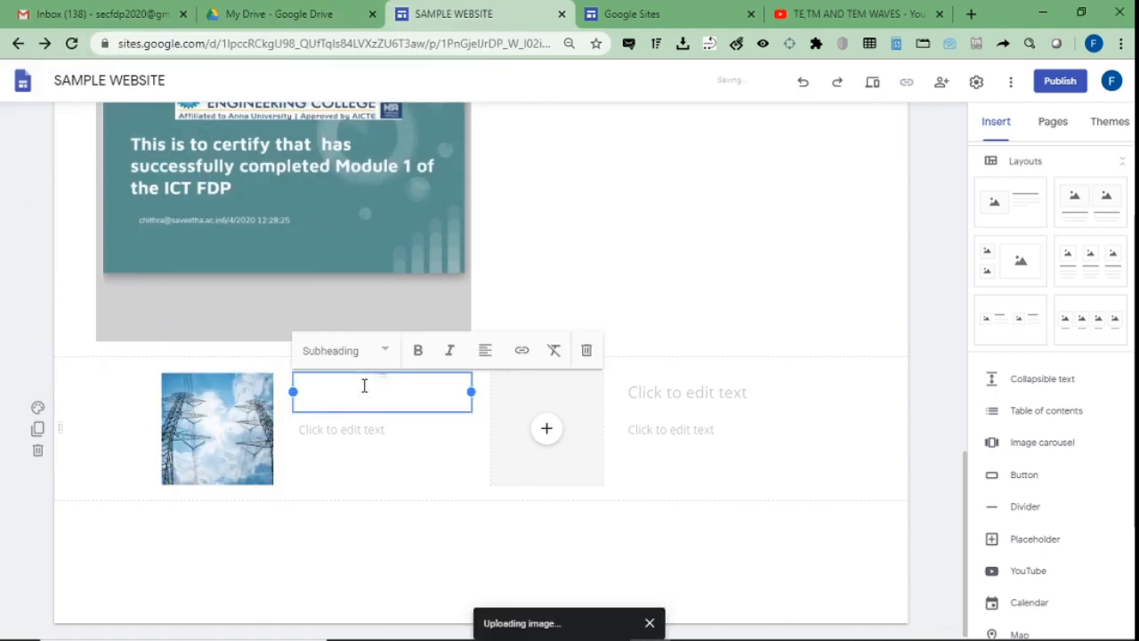
type("TRANSMISSIO")
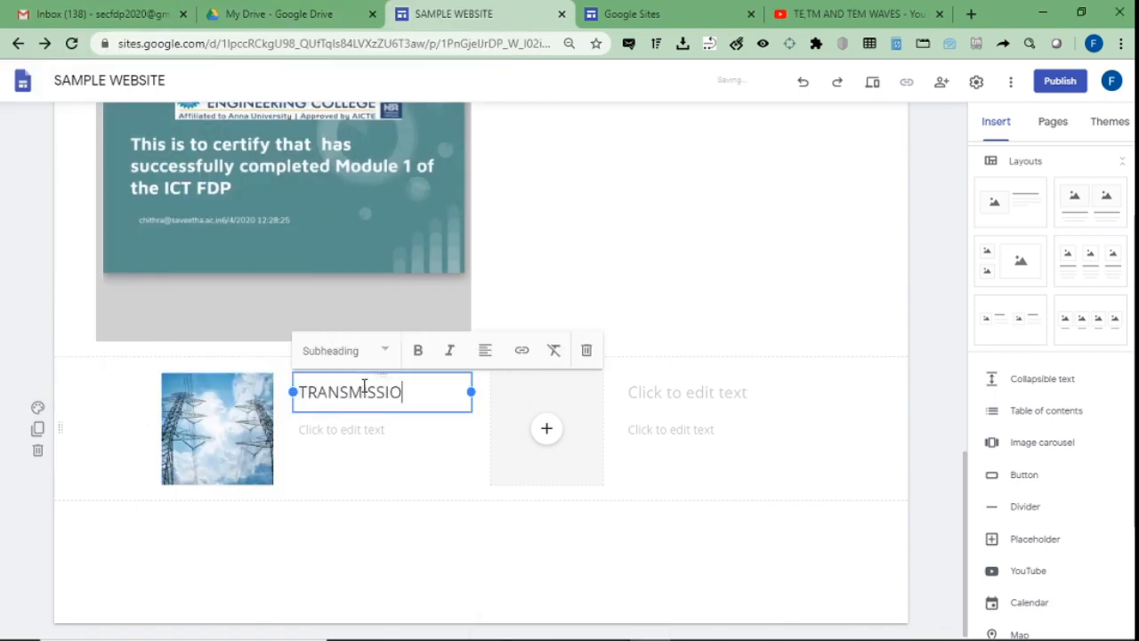
type("N LINES")
left_click(354, 430)
type("Click here")
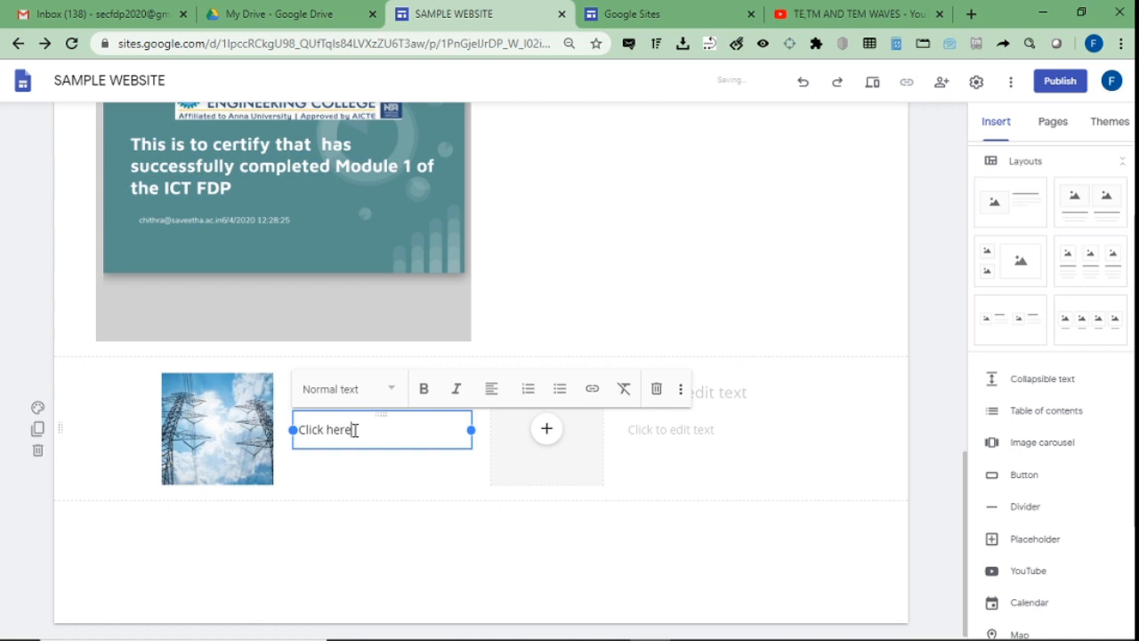
left_click_drag(354, 429, 328, 430)
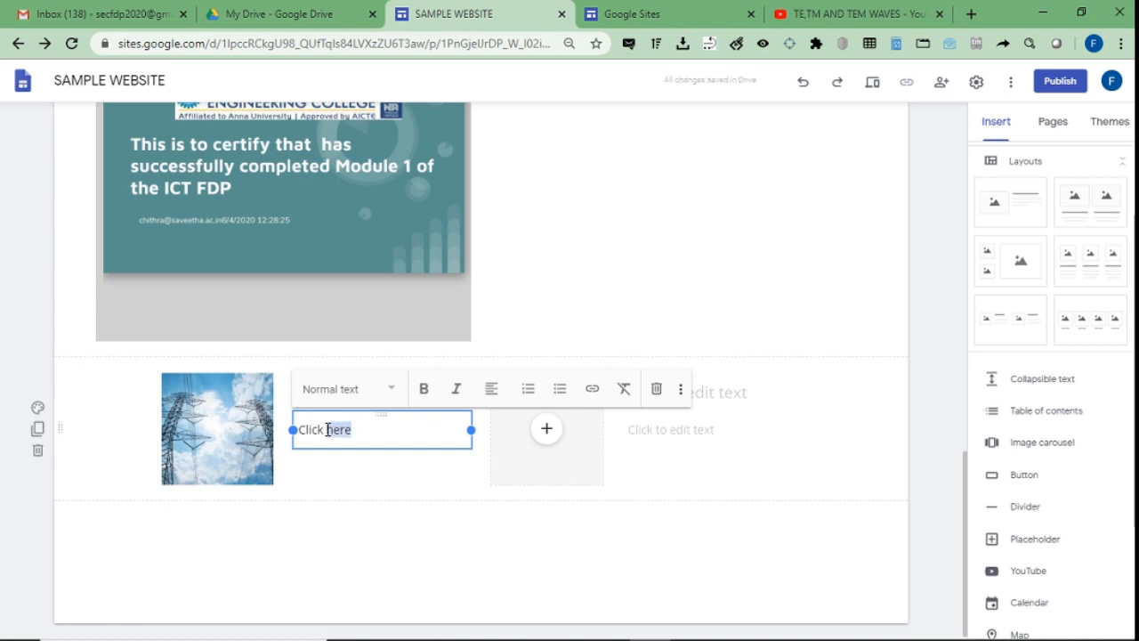
left_click(333, 498)
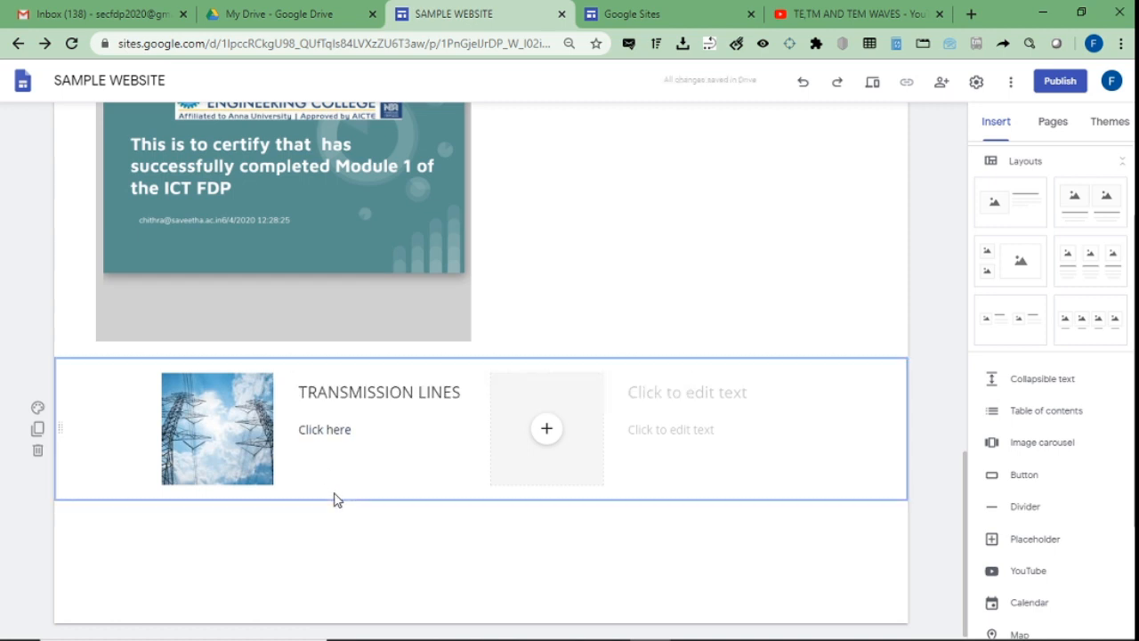
left_click_drag(353, 429, 305, 432)
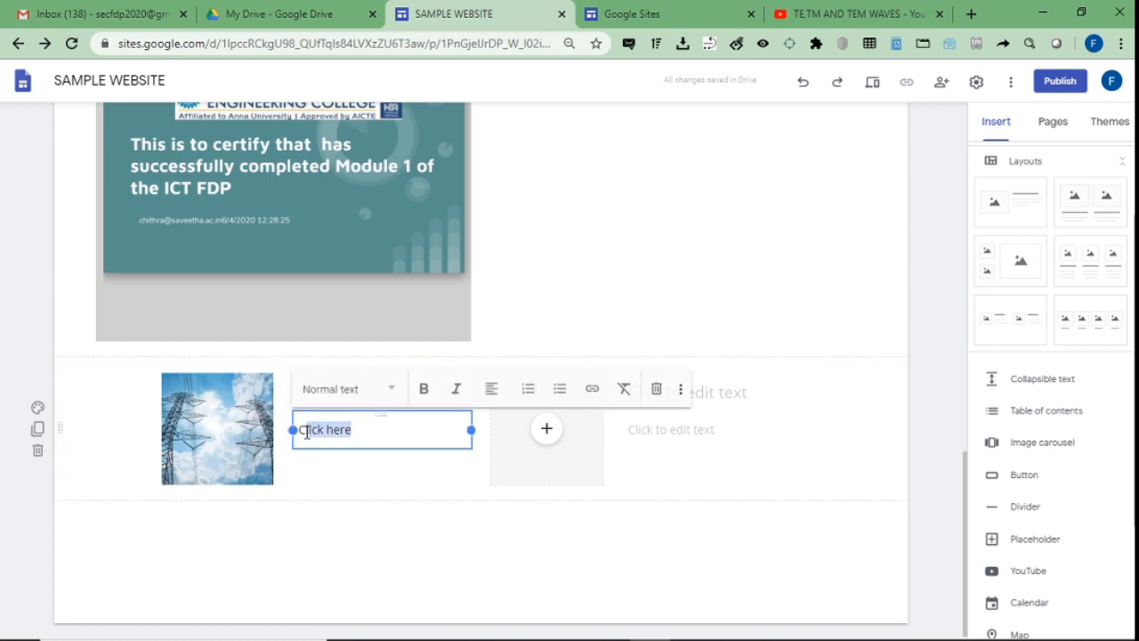
Link the 'Click here' text to the copied YouTube video address.
left_click(591, 393)
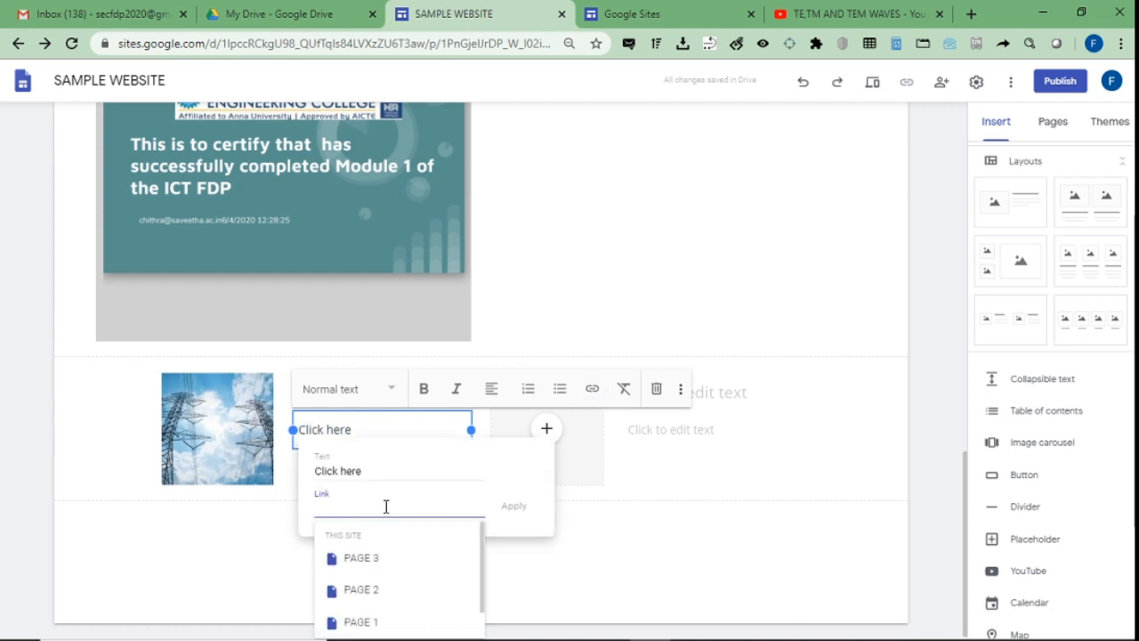
type("https://youtu.be/df0x_CGfju4")
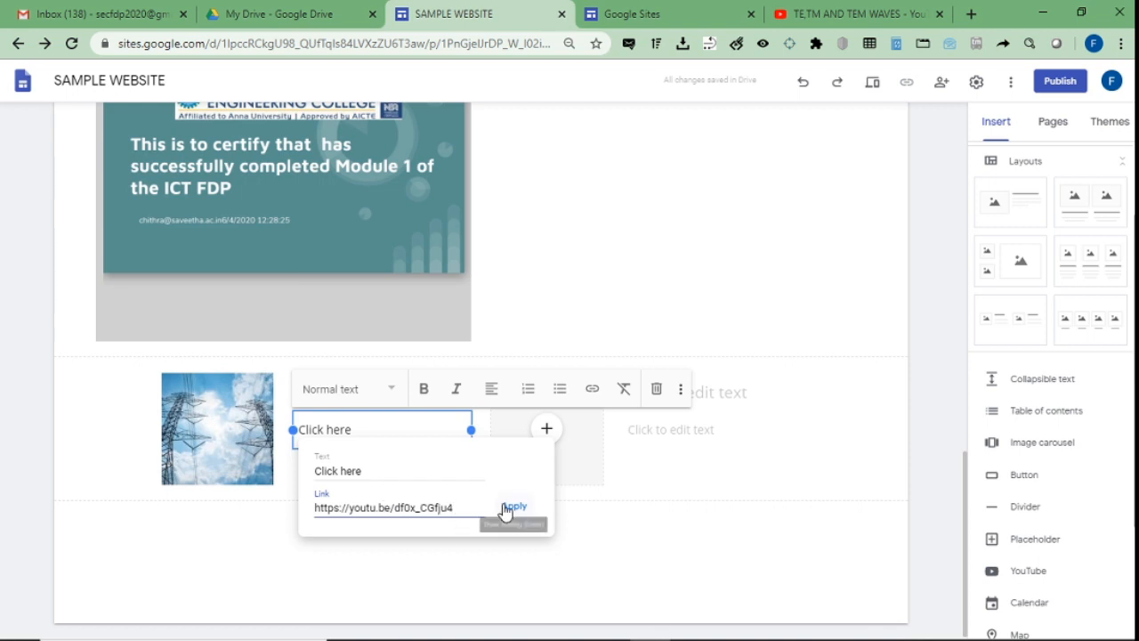
left_click(512, 507)
left_click(364, 521)
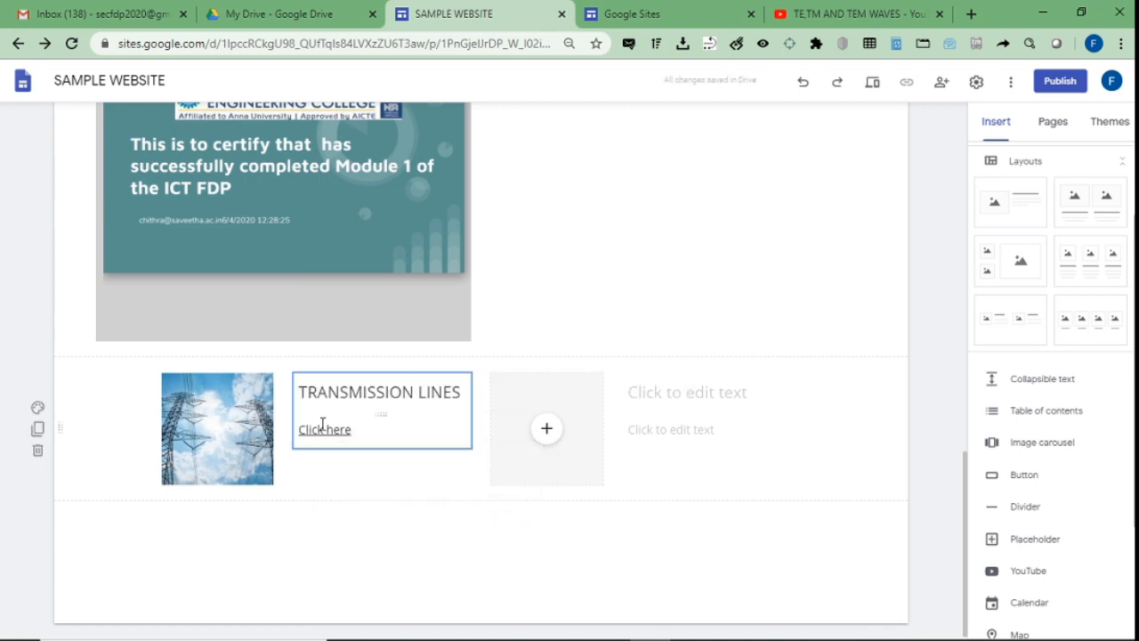
left_click(547, 429)
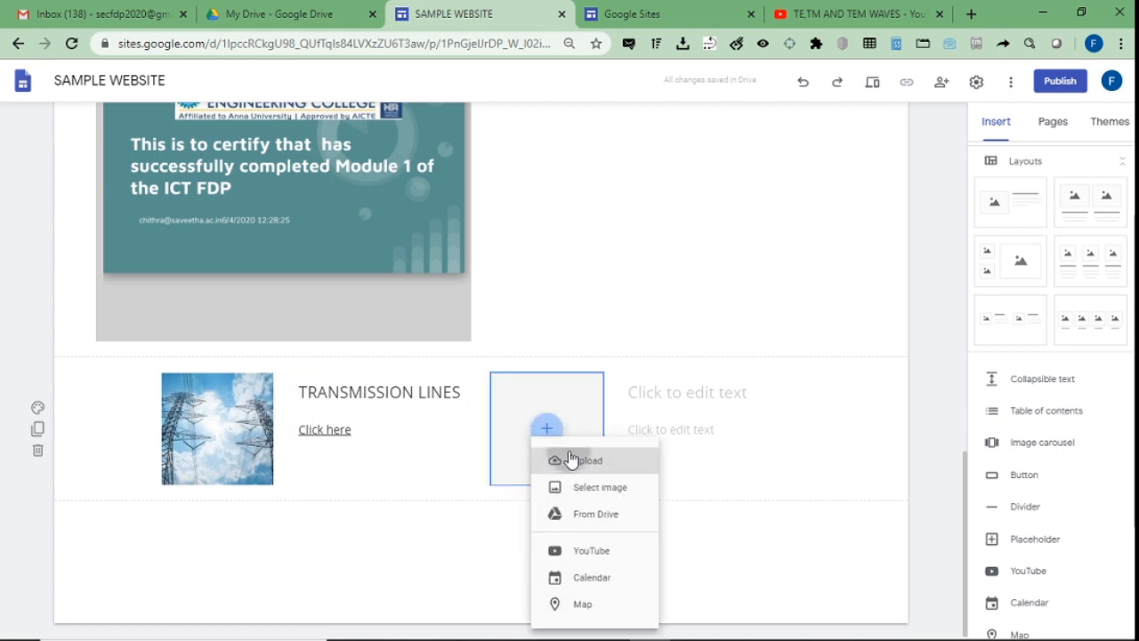
Upload the site3 satellite dish photo into the right placeholder.
left_click(569, 460)
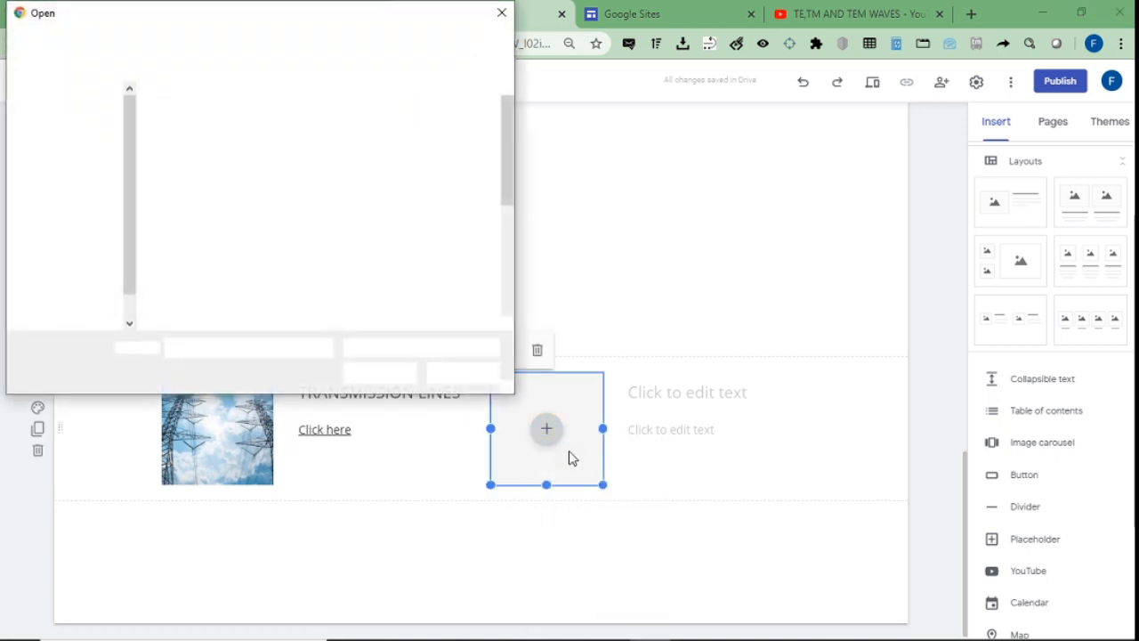
scroll(502, 167, "down", 3)
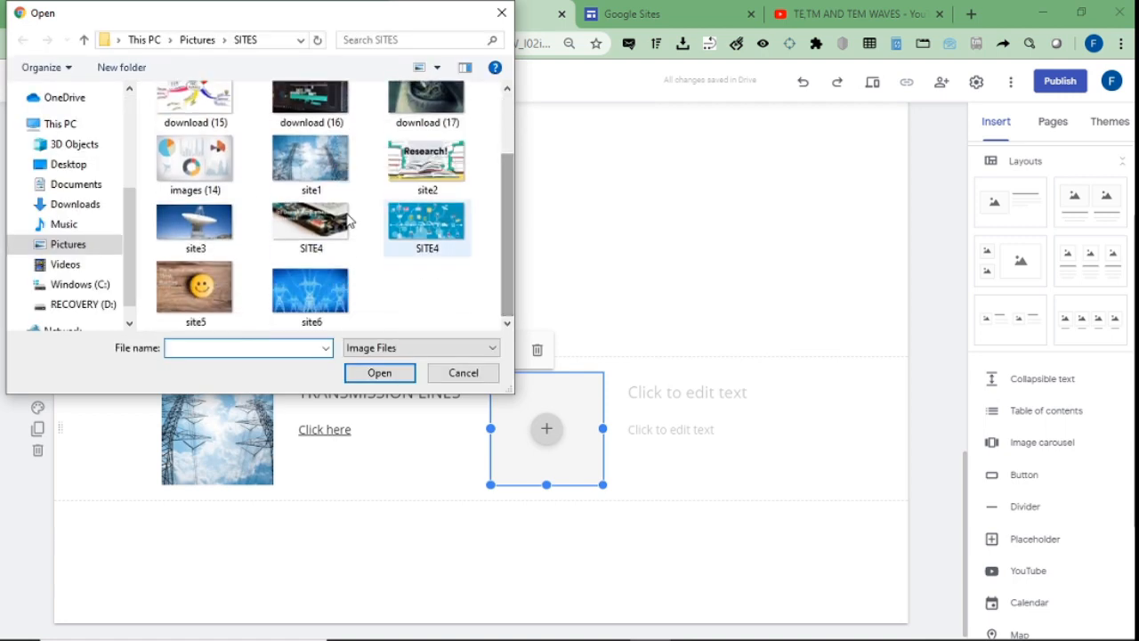
double_click(197, 233)
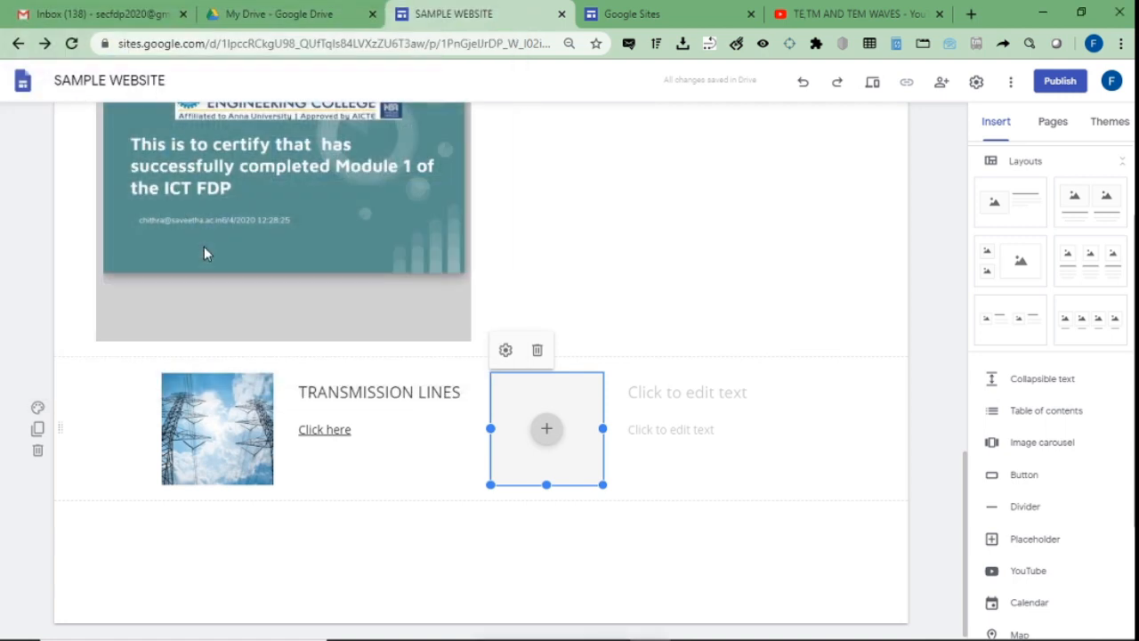
Title the dish image ANTENNA and add 'Click here' body text below it.
left_click(681, 392)
left_click(681, 393)
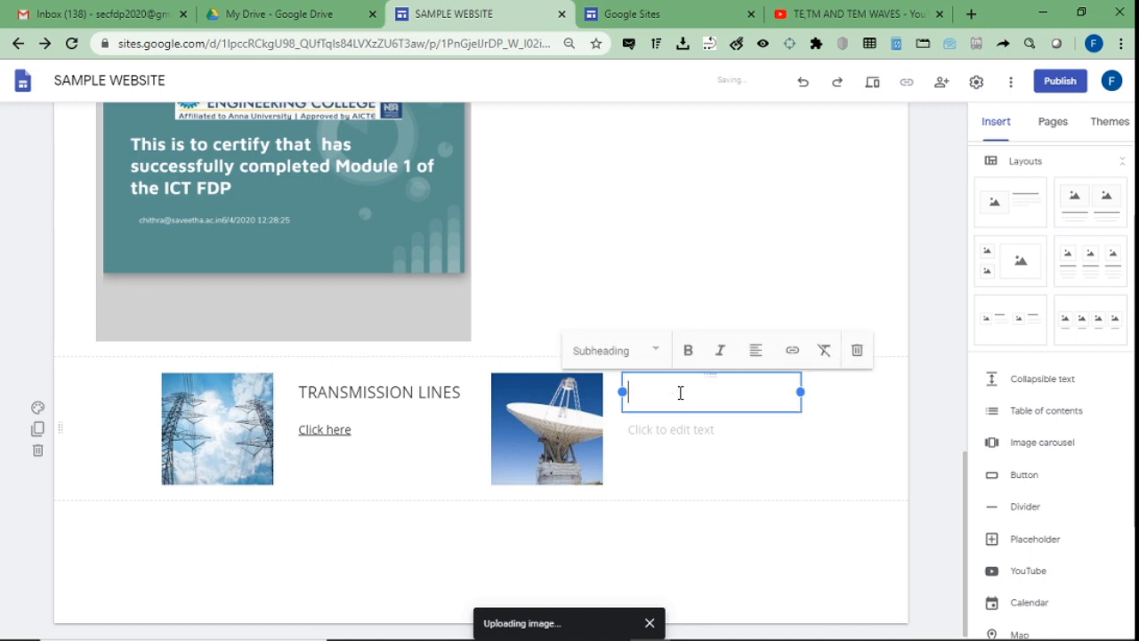
type("ANTENNA")
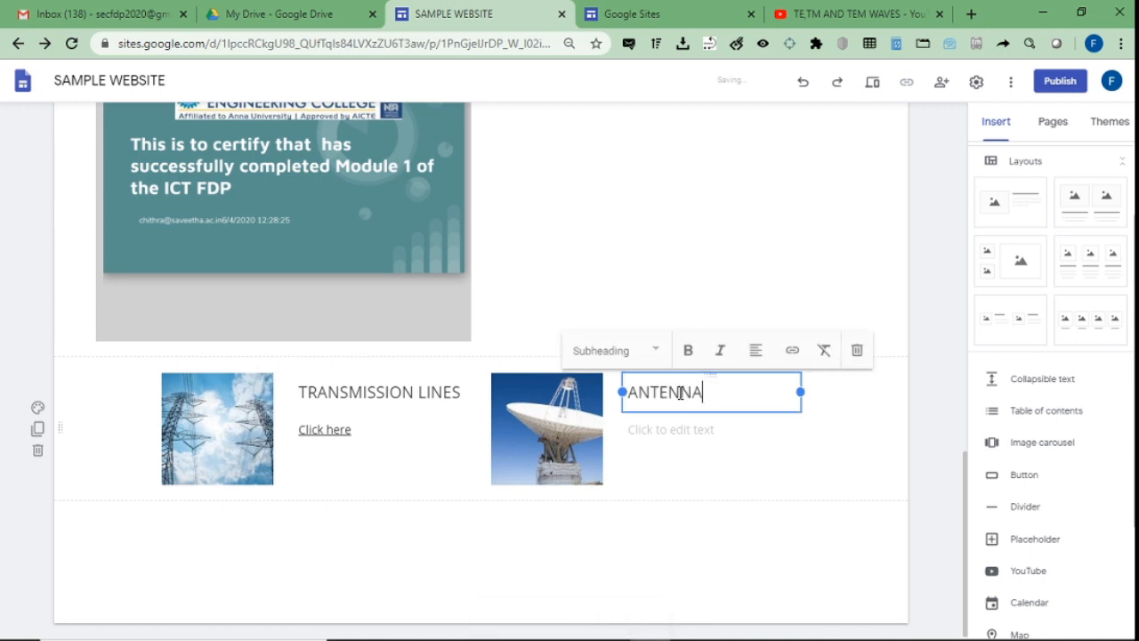
left_click(676, 431)
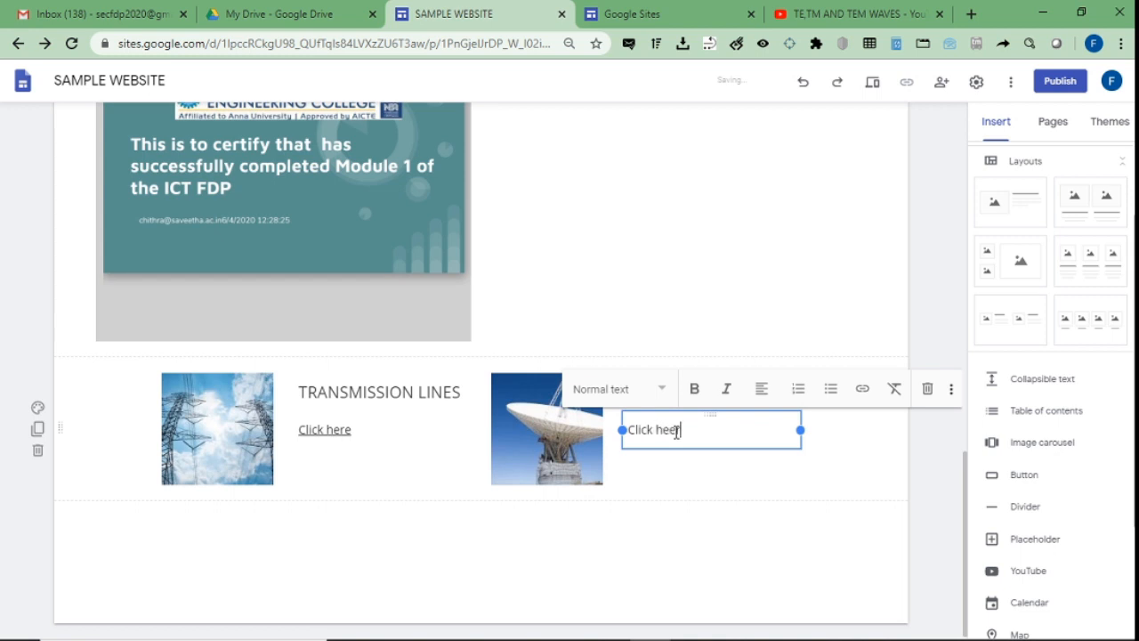
type("Click heer")
key("BackSpace")
left_click_drag(681, 431, 629, 434)
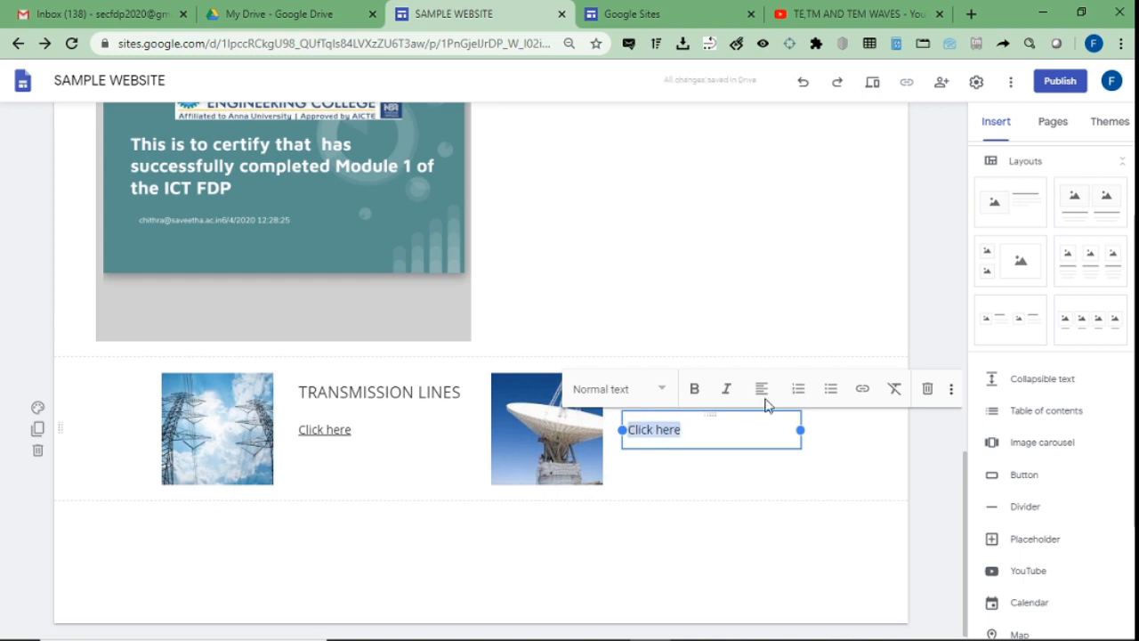
left_click(861, 388)
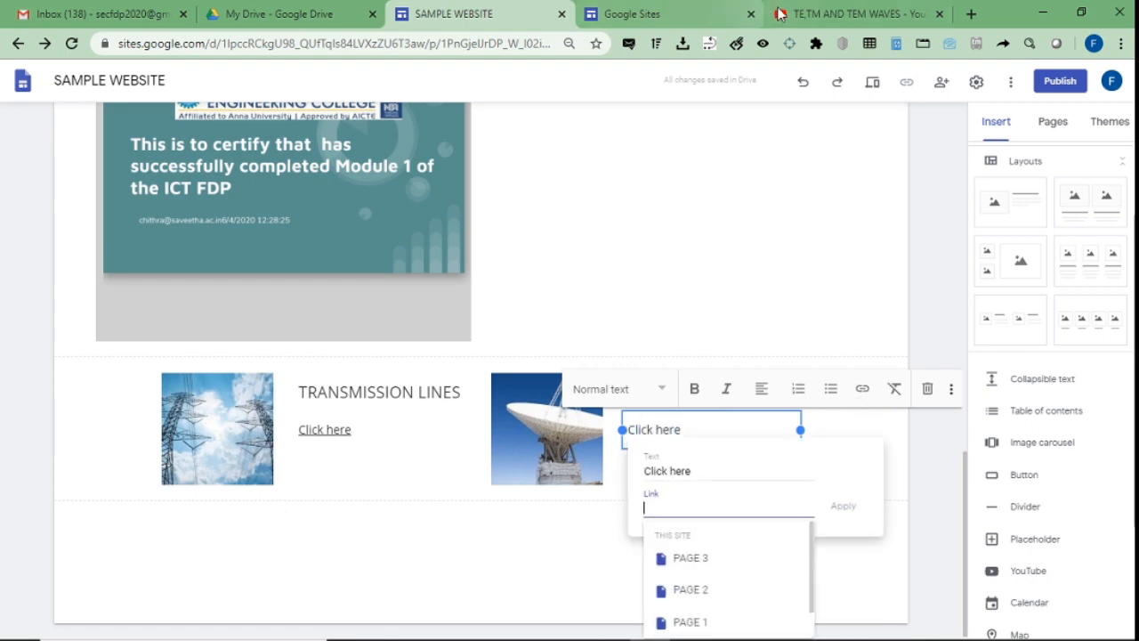
Link ANTENNA's 'Click here' to the short link of the TE,TM AND TEM WAVES video.
left_click(845, 14)
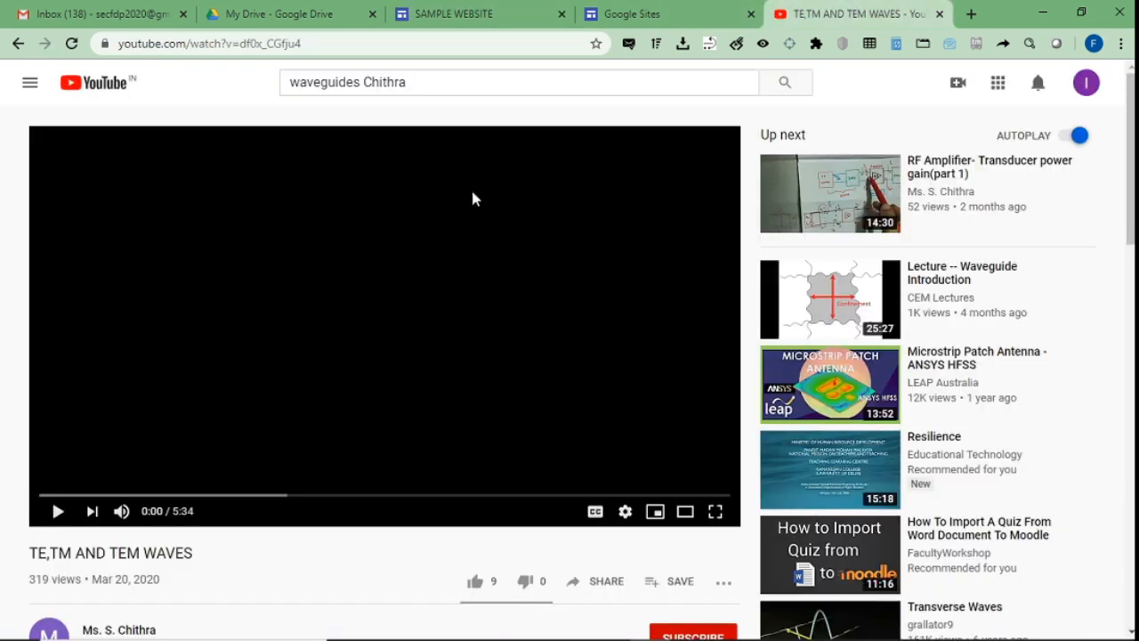
left_click(591, 588)
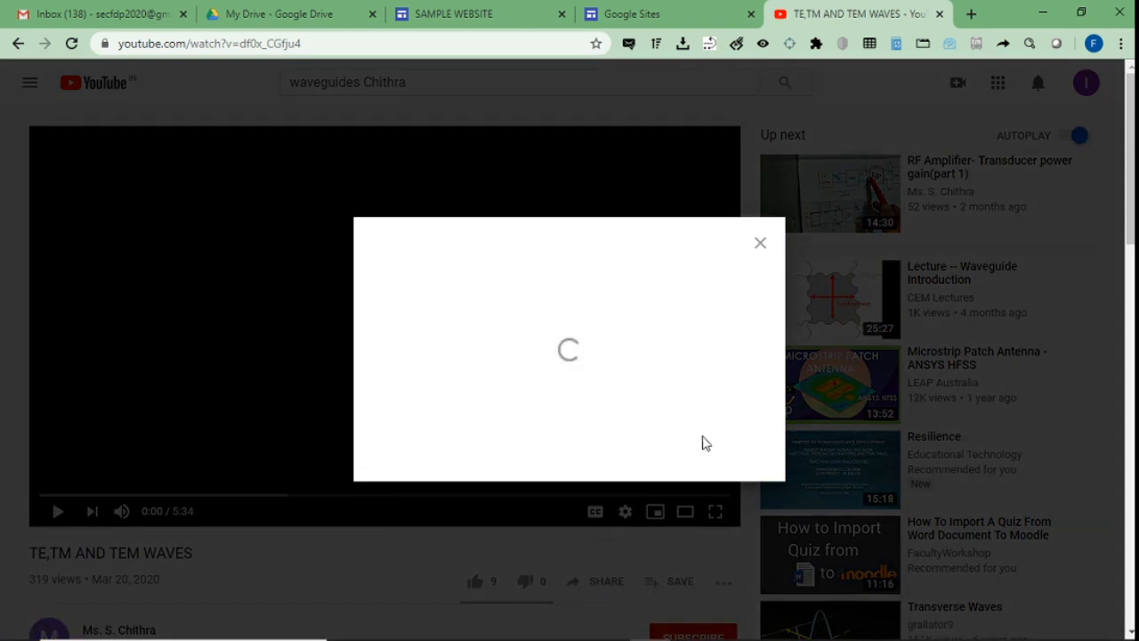
left_click(732, 387)
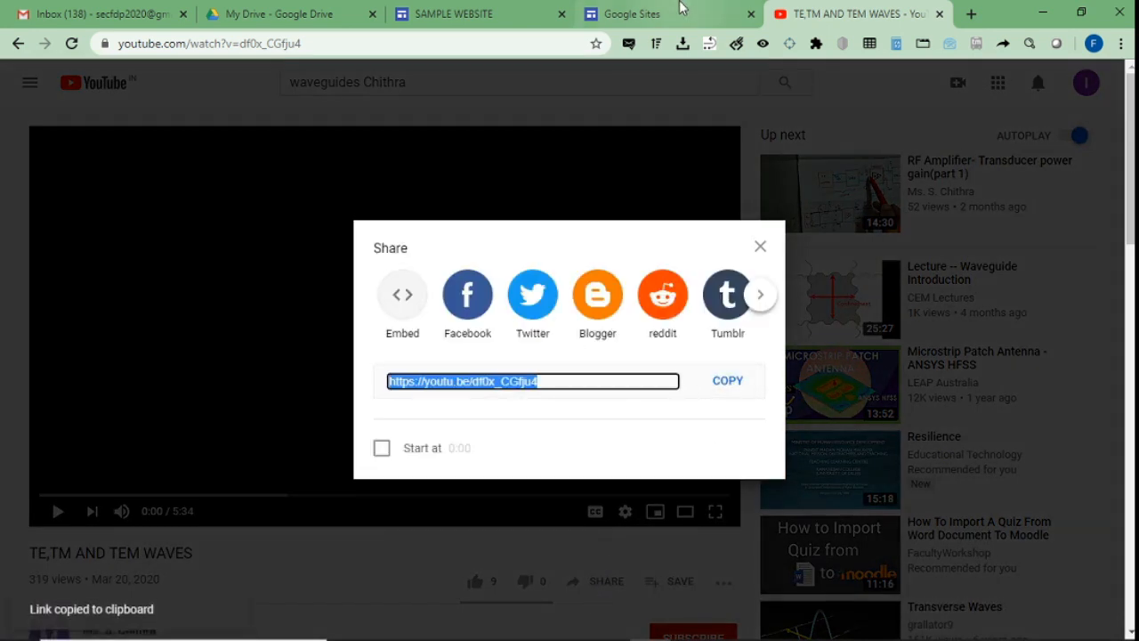
left_click(474, 7)
left_click(671, 503)
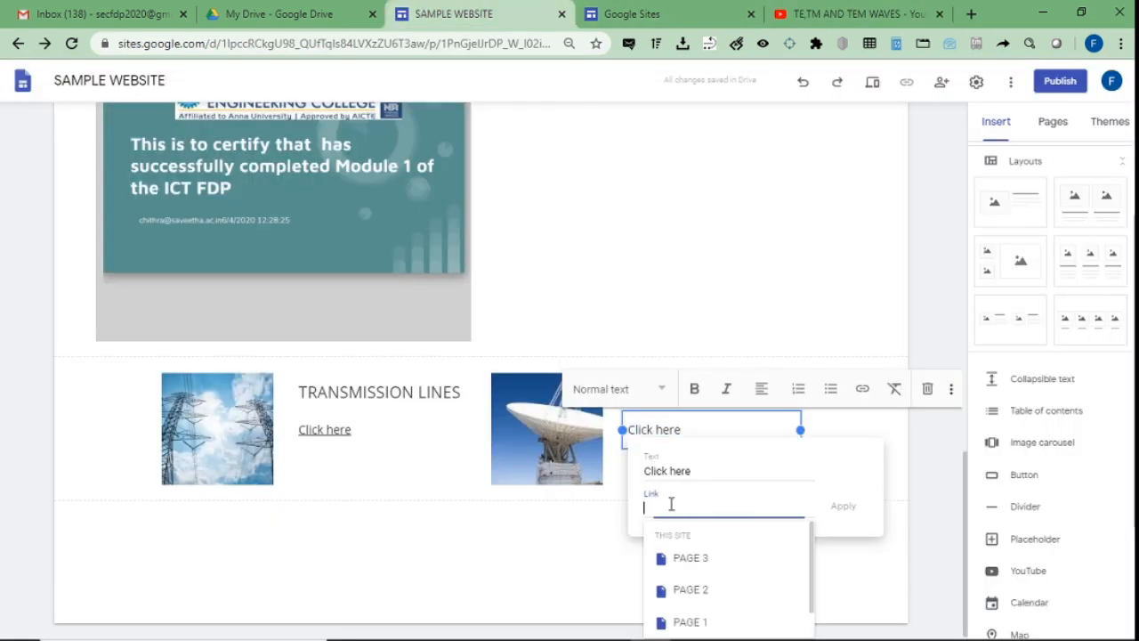
key("ctrl+v")
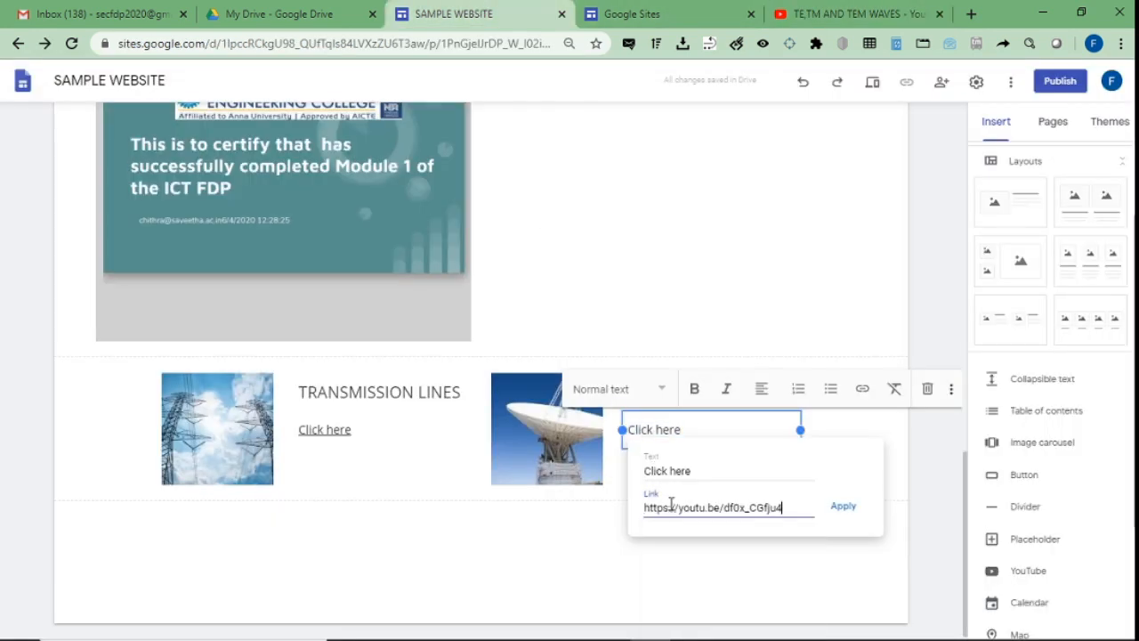
left_click(844, 506)
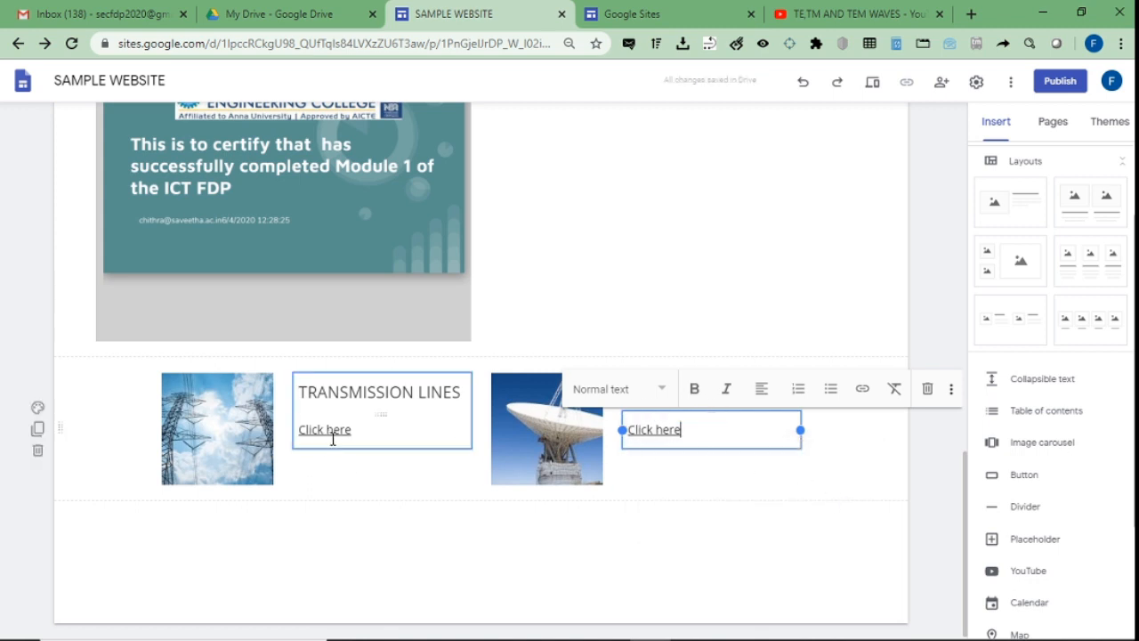
left_click(750, 15)
left_click(709, 224)
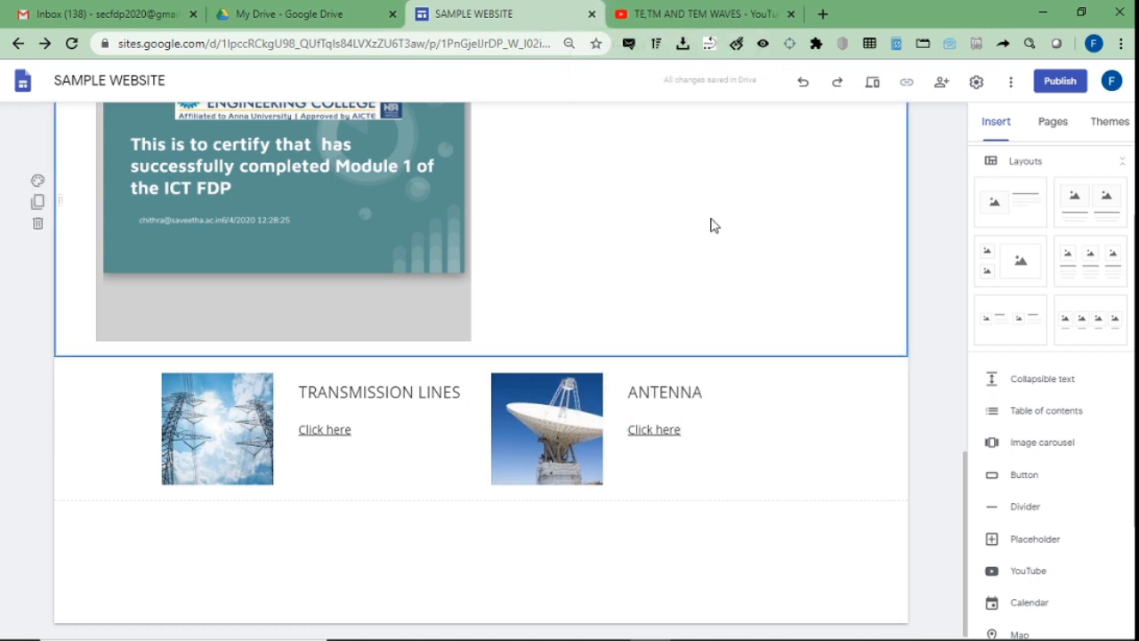
left_click(875, 83)
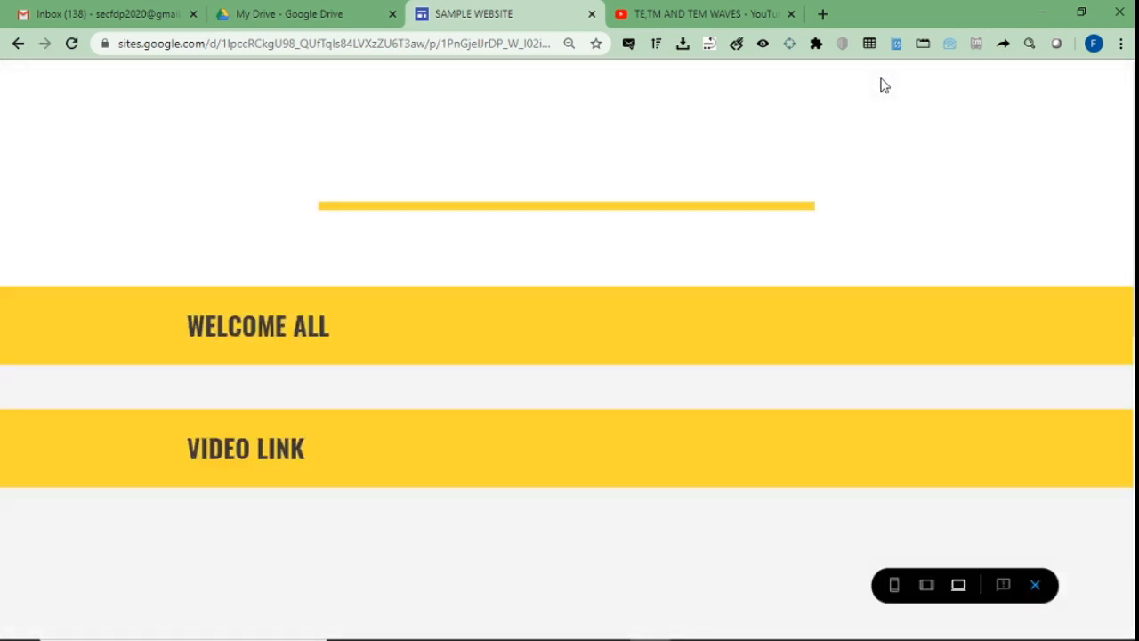
scroll(569, 349, "down", 4)
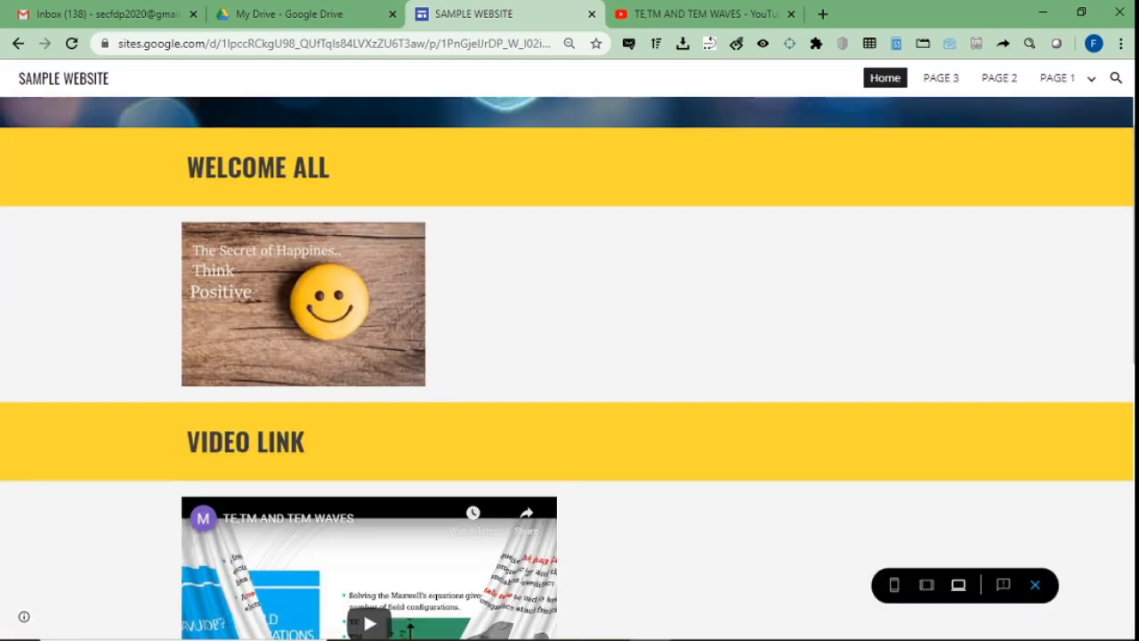
scroll(569, 368, "down", 6)
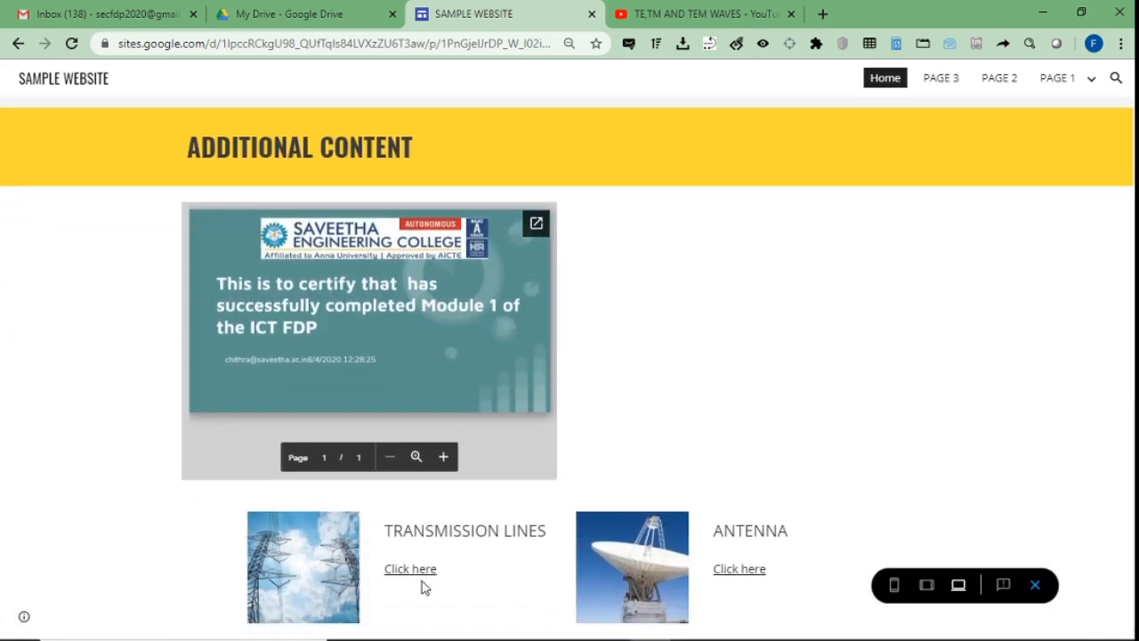
left_click(414, 576)
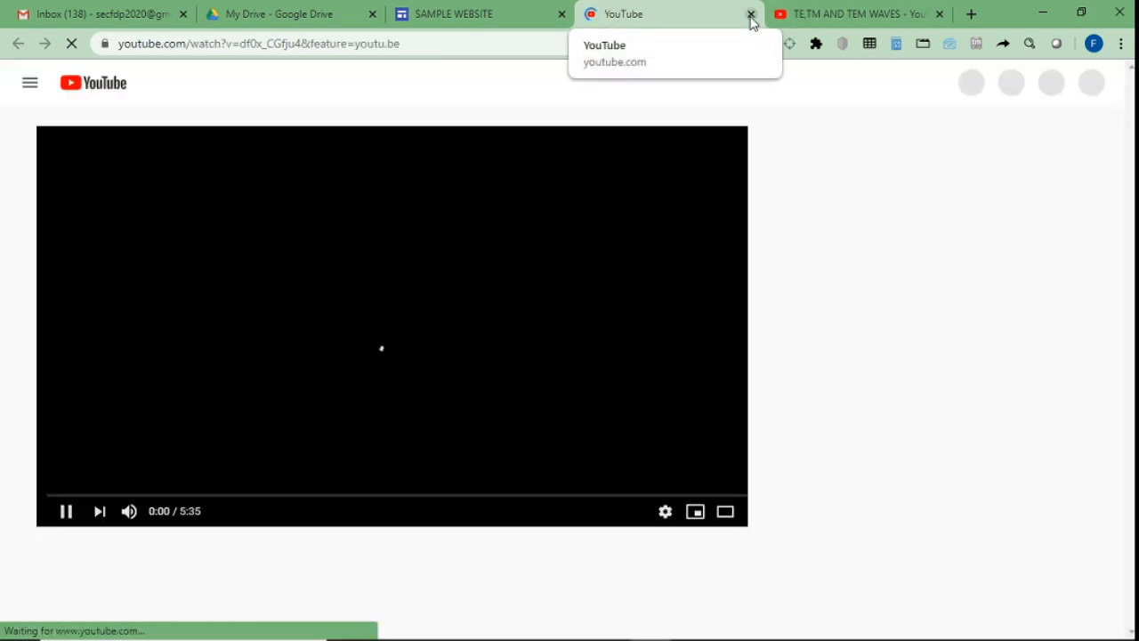
left_click(750, 15)
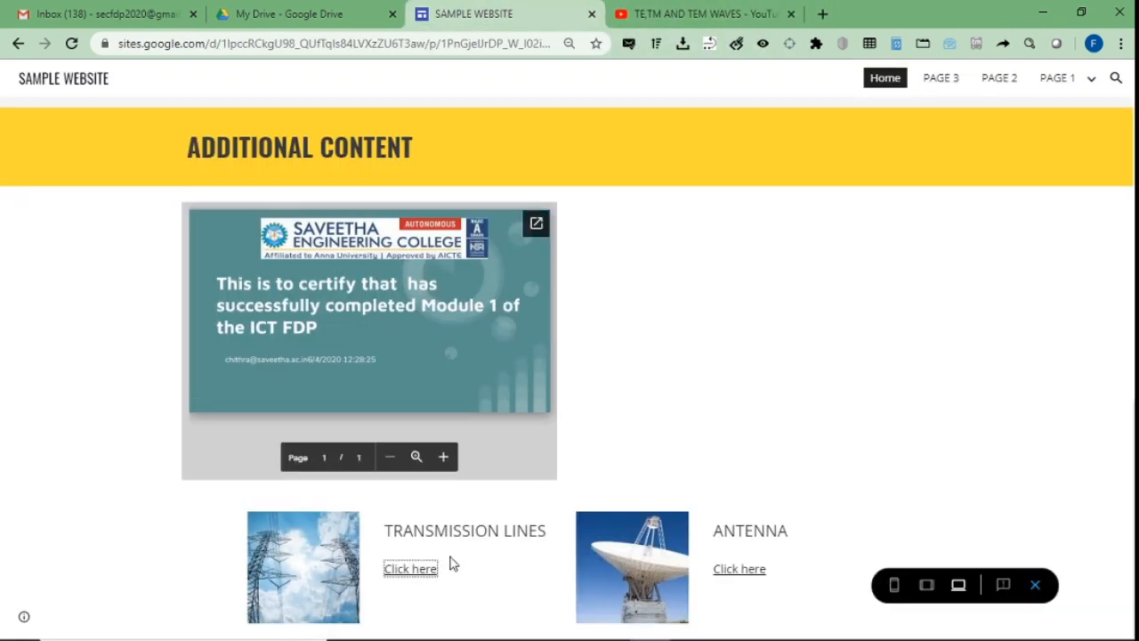
left_click(1037, 587)
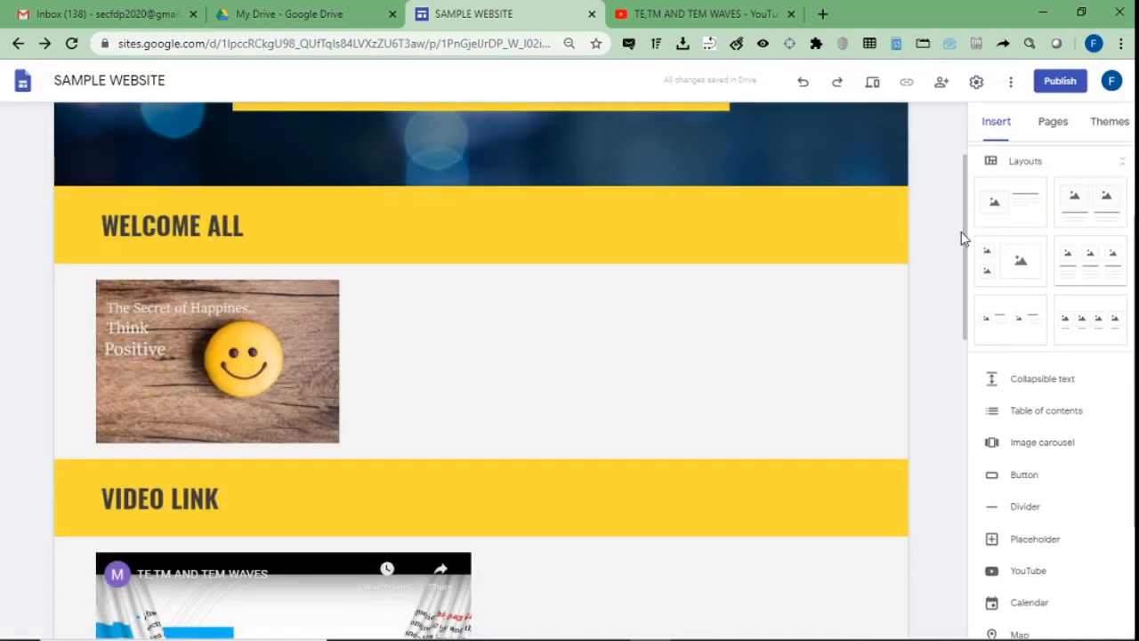
Re-apply the youtu.be/df0x_CGfju4 link on the TRANSMISSION LINES 'Click here' text.
left_click_drag(964, 237, 934, 572)
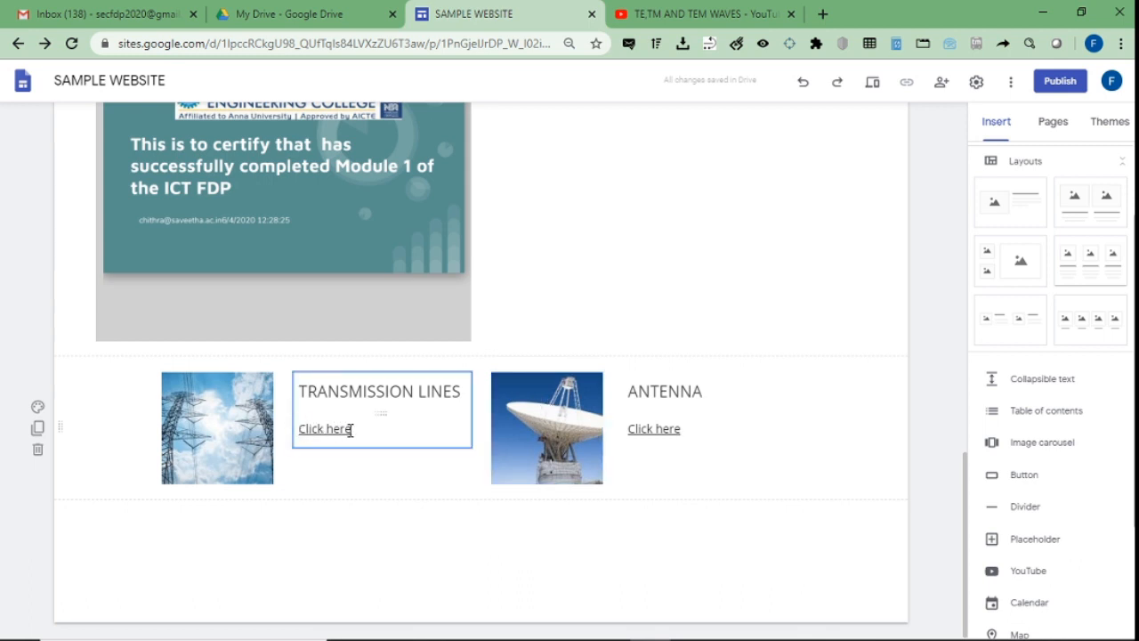
left_click_drag(350, 430, 299, 428)
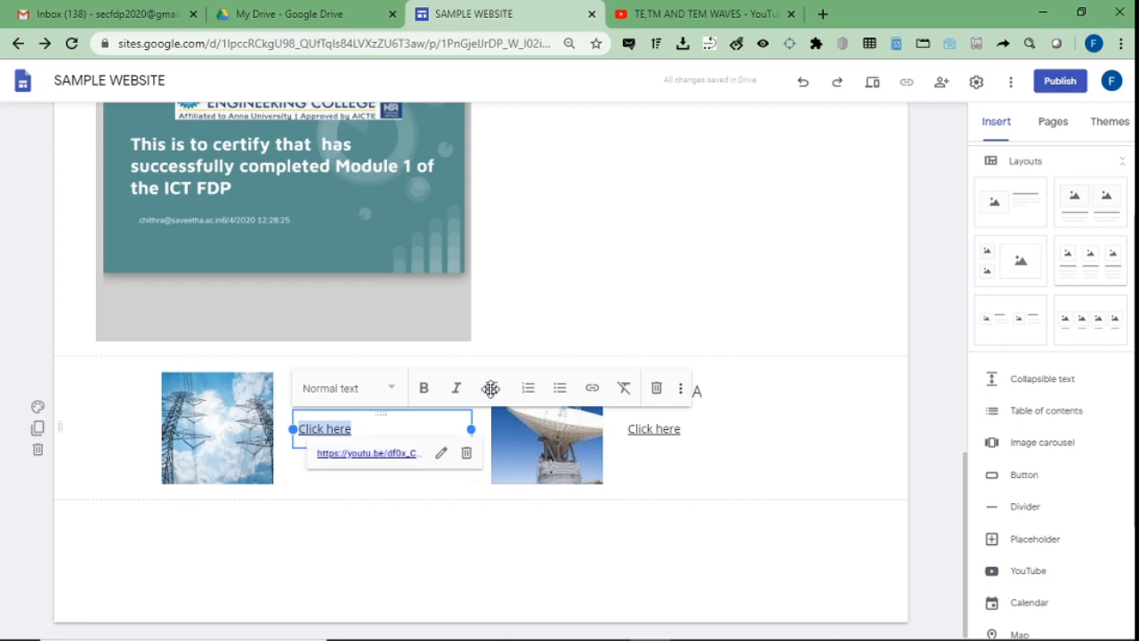
left_click(591, 391)
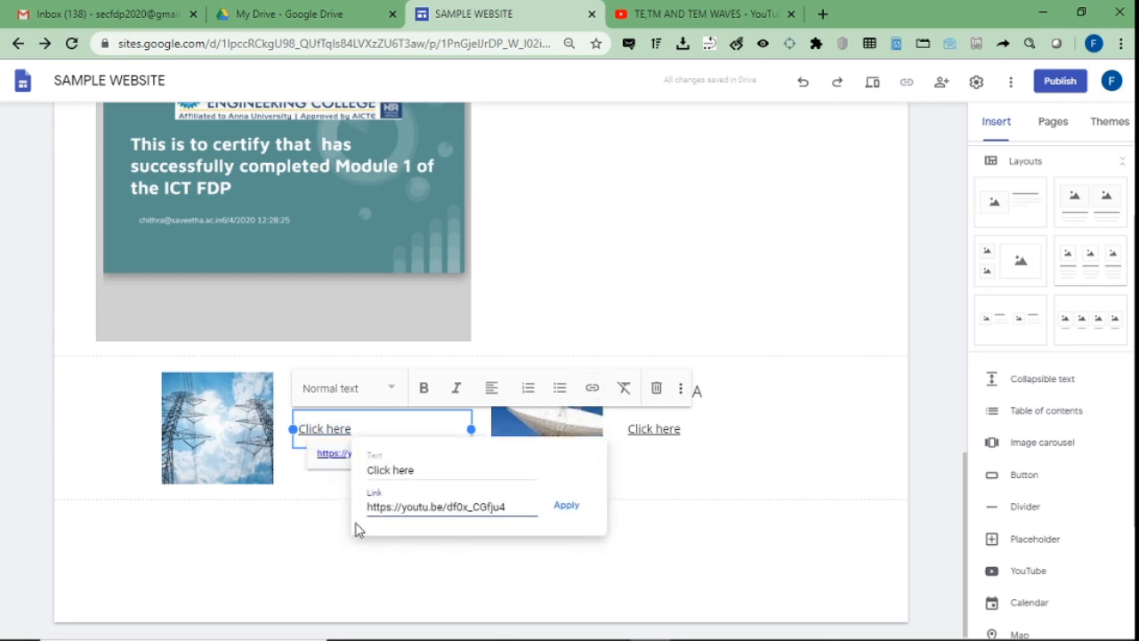
left_click(570, 511)
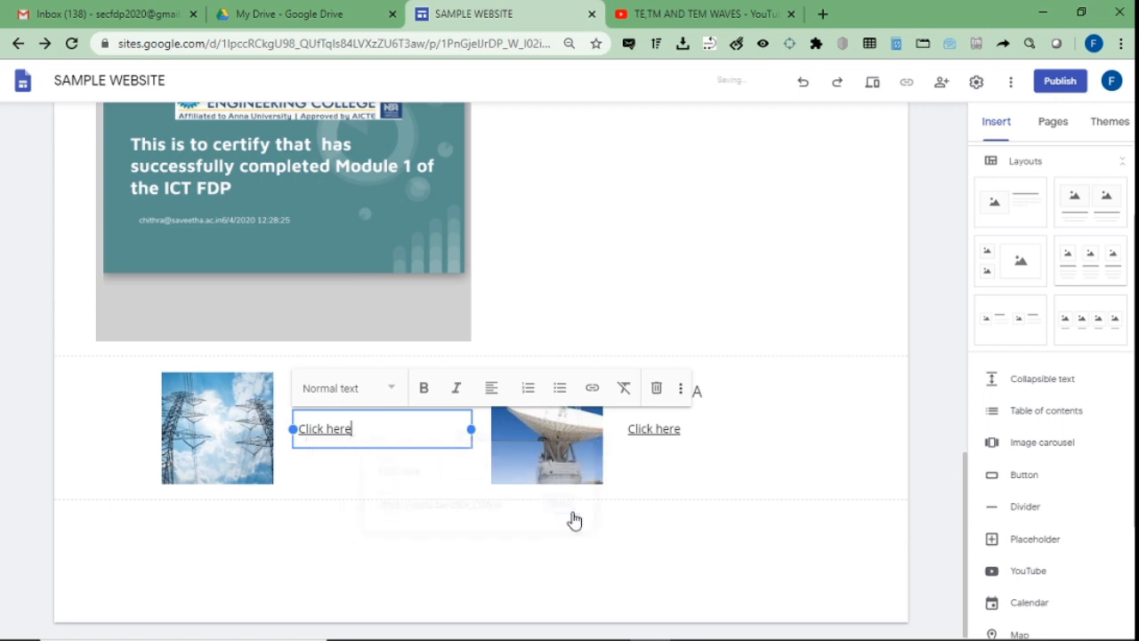
left_click(834, 502)
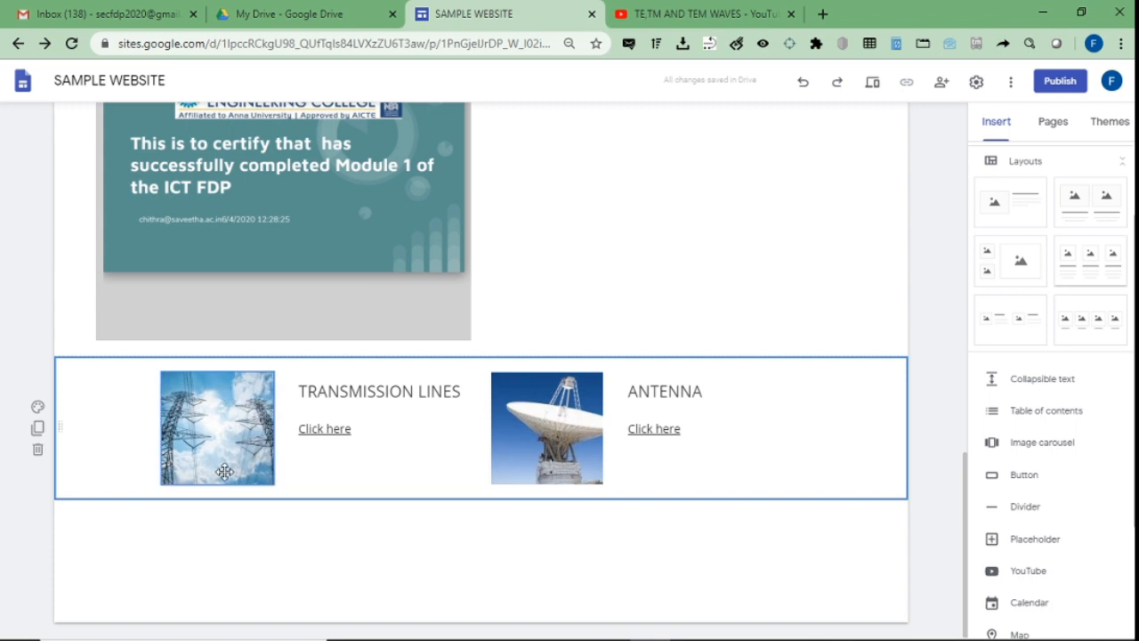
Style the link-card section Emphasis 2, then use the dark icy-lake photo as its background.
left_click(37, 406)
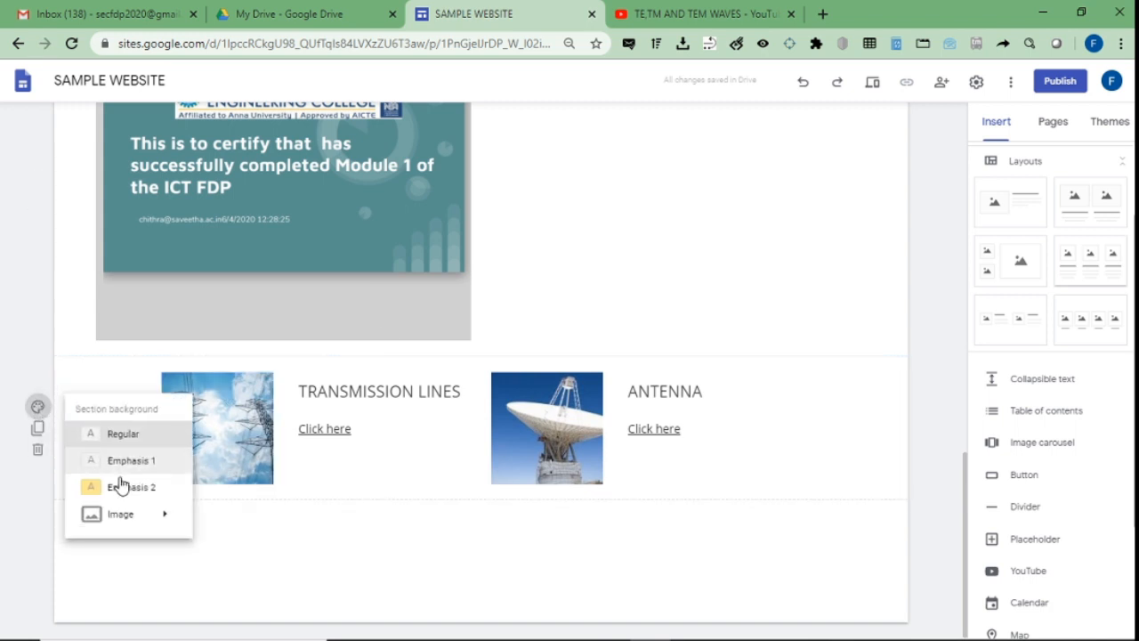
left_click(122, 491)
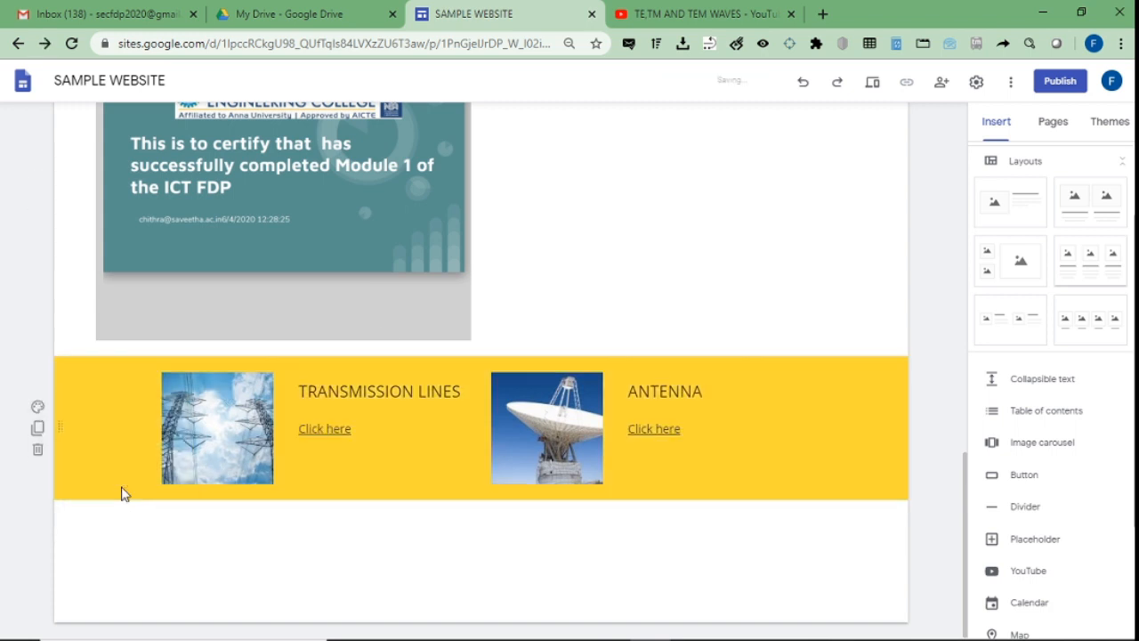
left_click(36, 411)
mouse_move(119, 514)
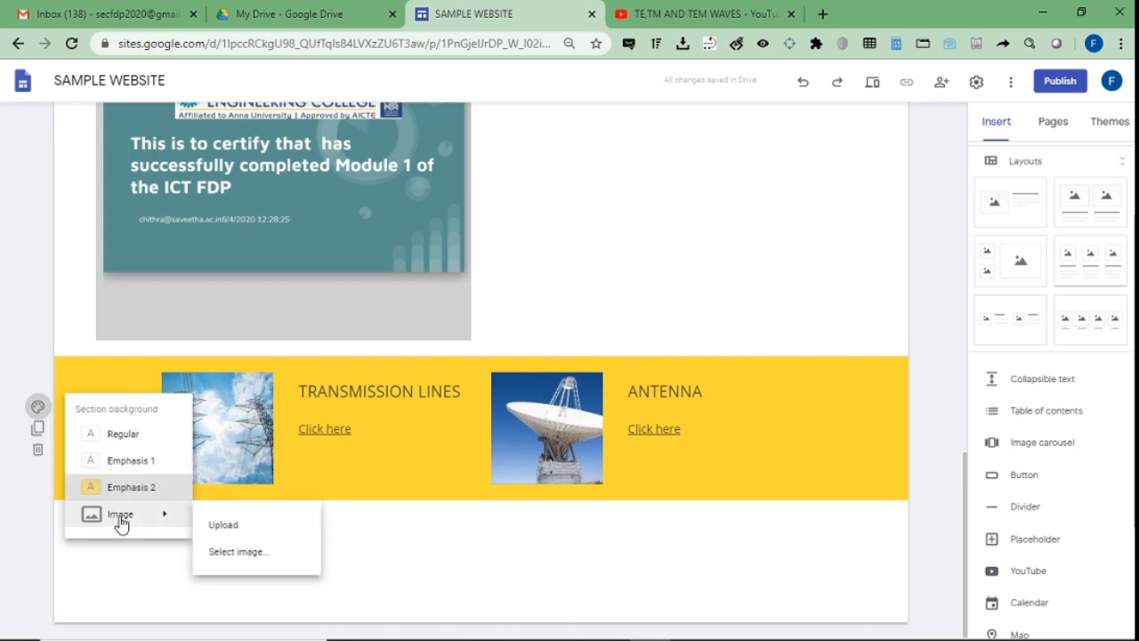
left_click(230, 552)
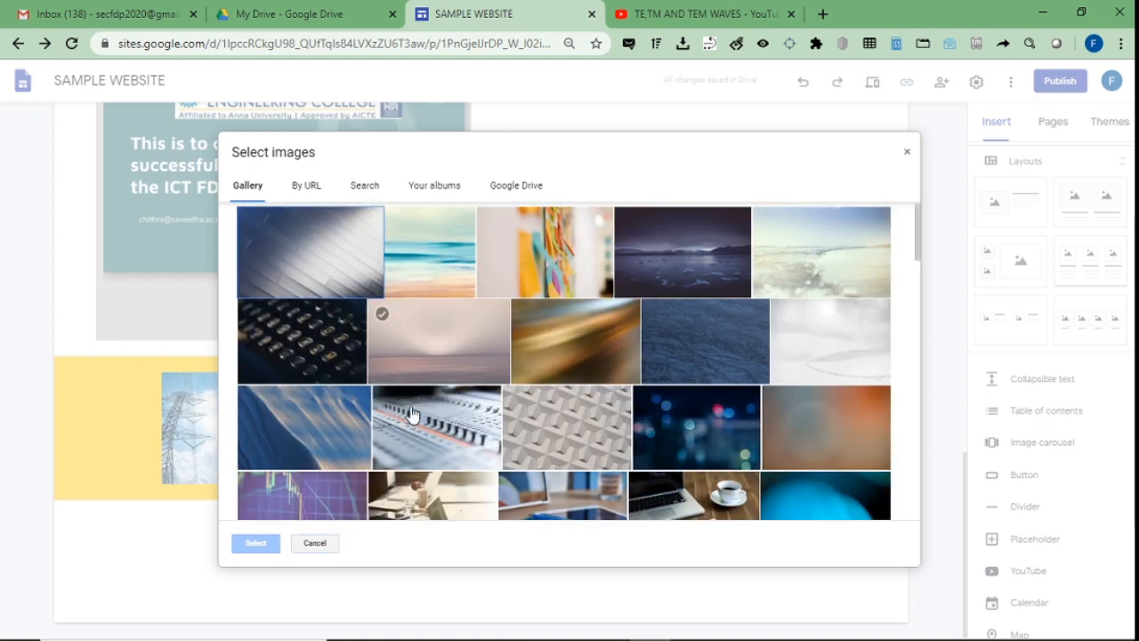
double_click(688, 275)
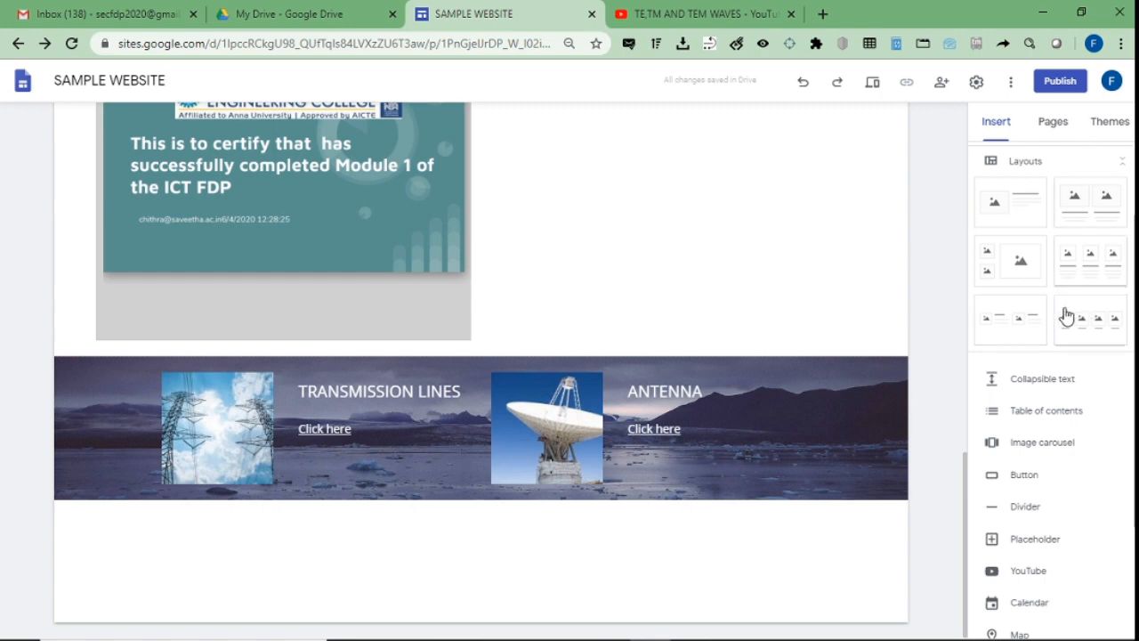
scroll(1050, 356, "up", 2)
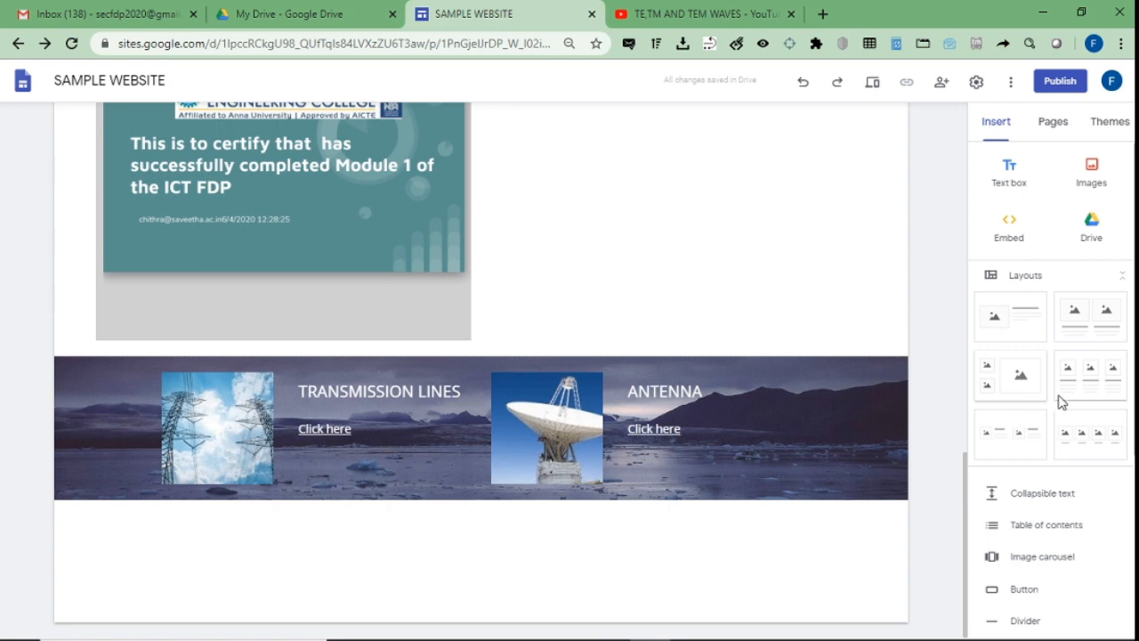
scroll(1059, 401, "down", 3)
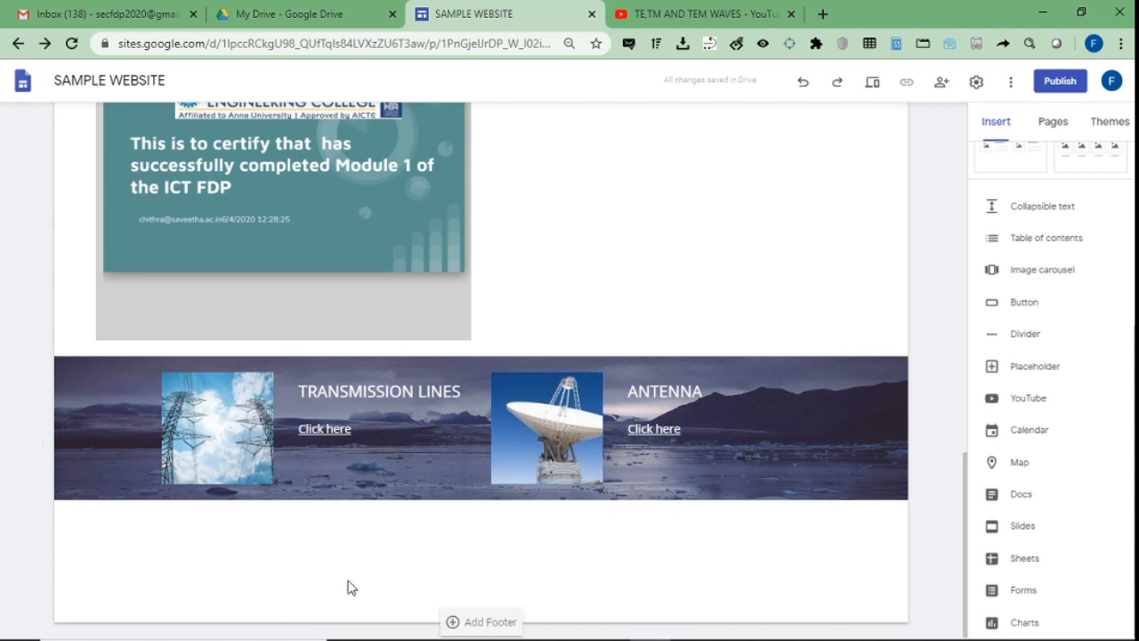
Insert a collapsible text block titled ICT TOOLS with 'Google classroom' as its body.
left_click(1010, 218)
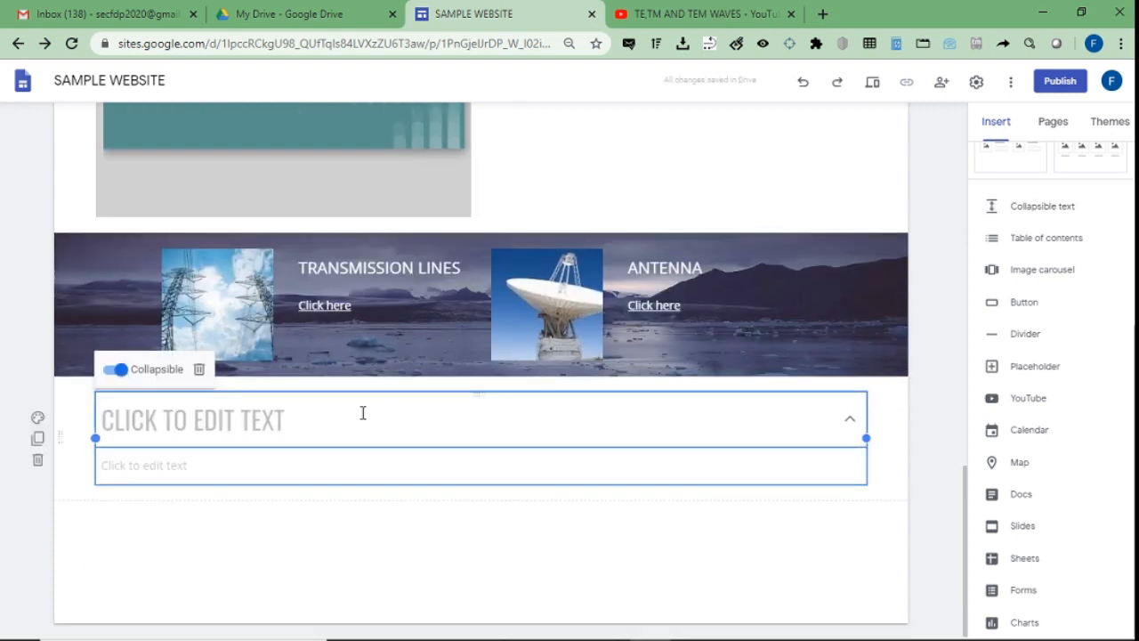
left_click(362, 412)
type("IC")
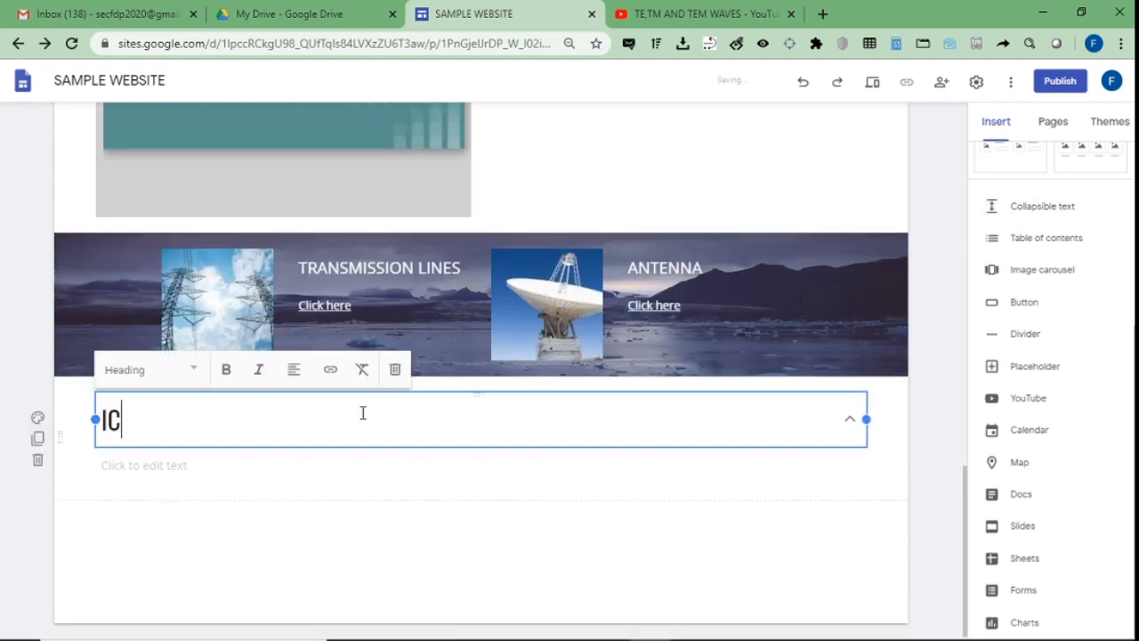
type("T TOOLS")
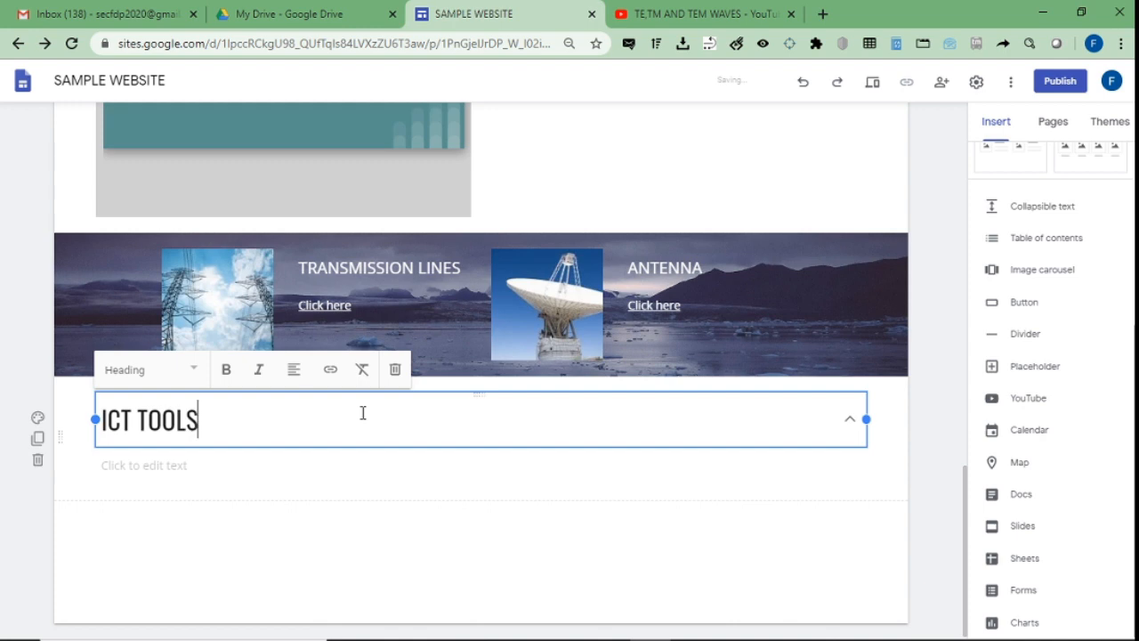
left_click(212, 466)
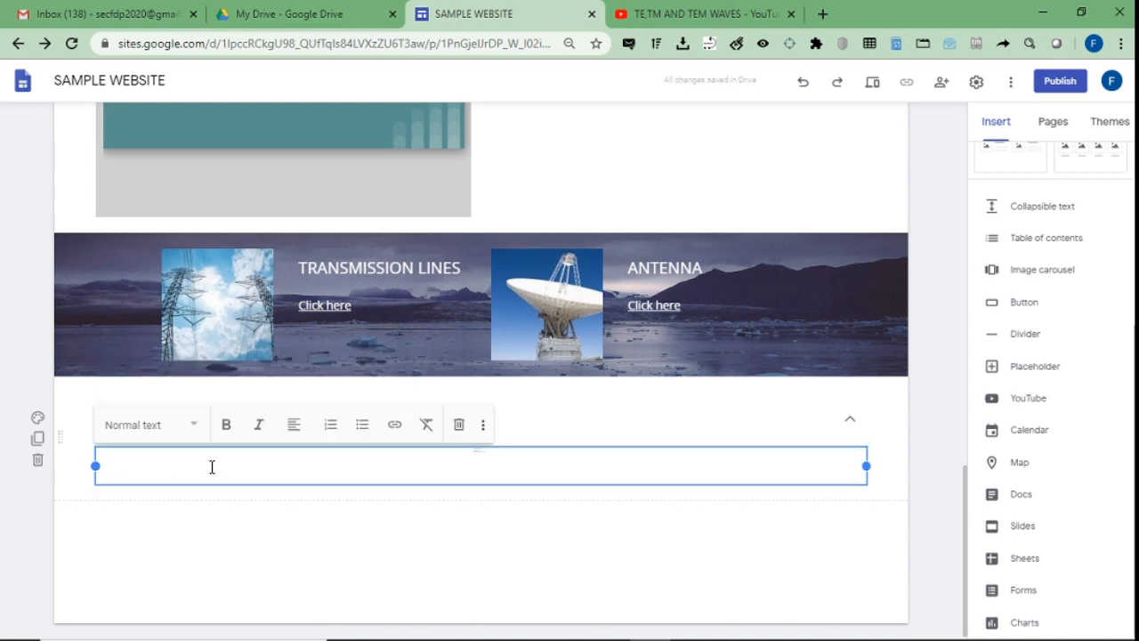
type("Google classroom")
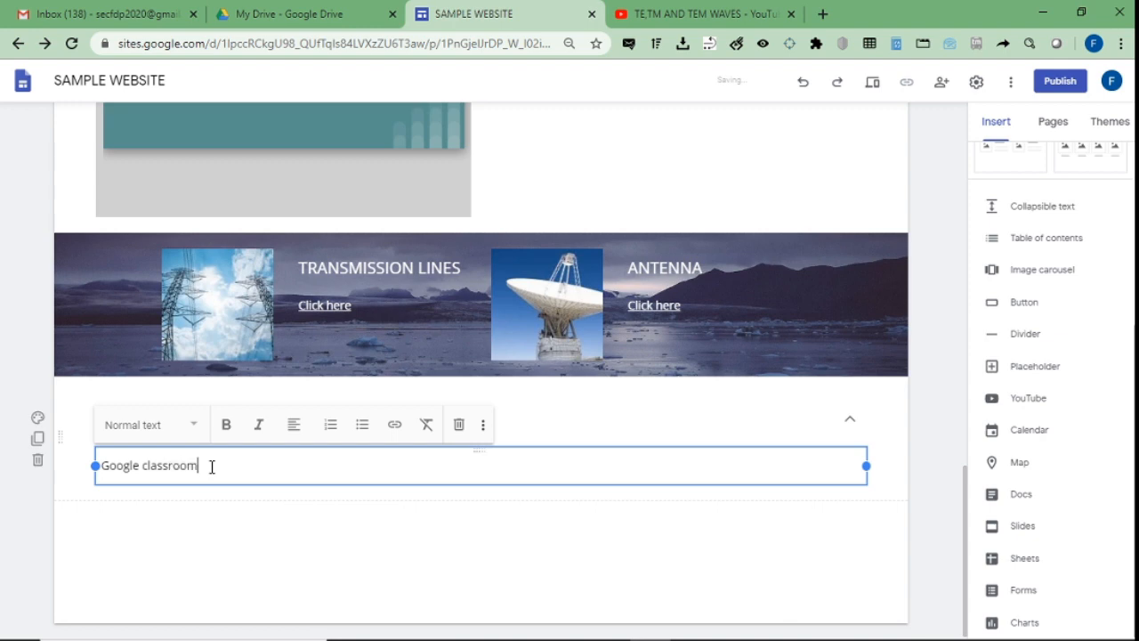
left_click(848, 425)
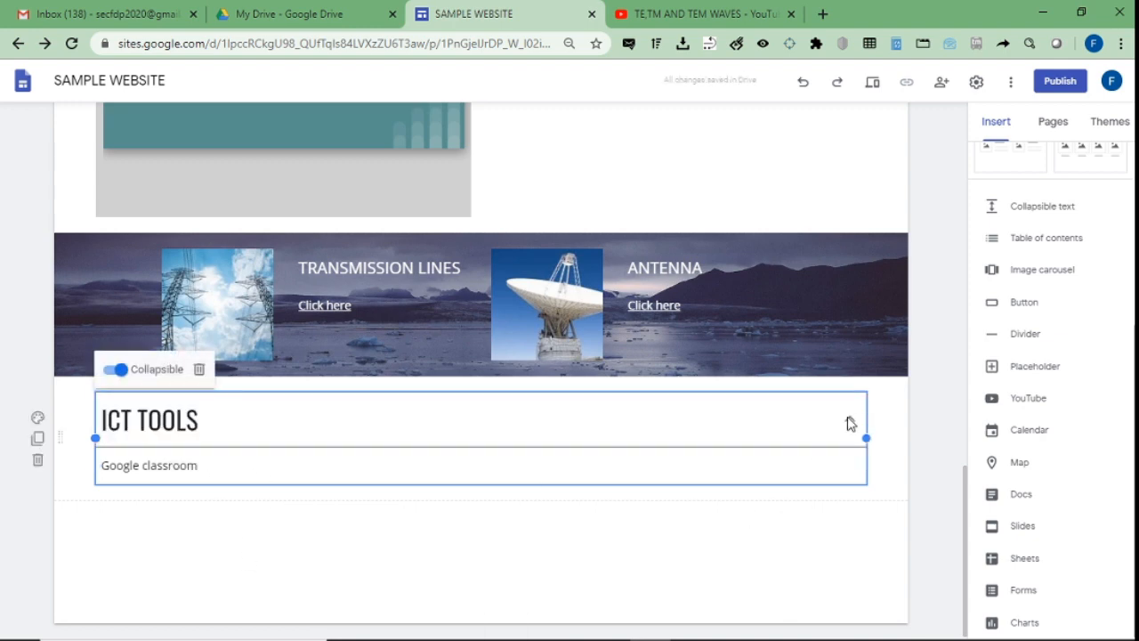
Test collapsing and expanding the ICT TOOLS block.
left_click(547, 564)
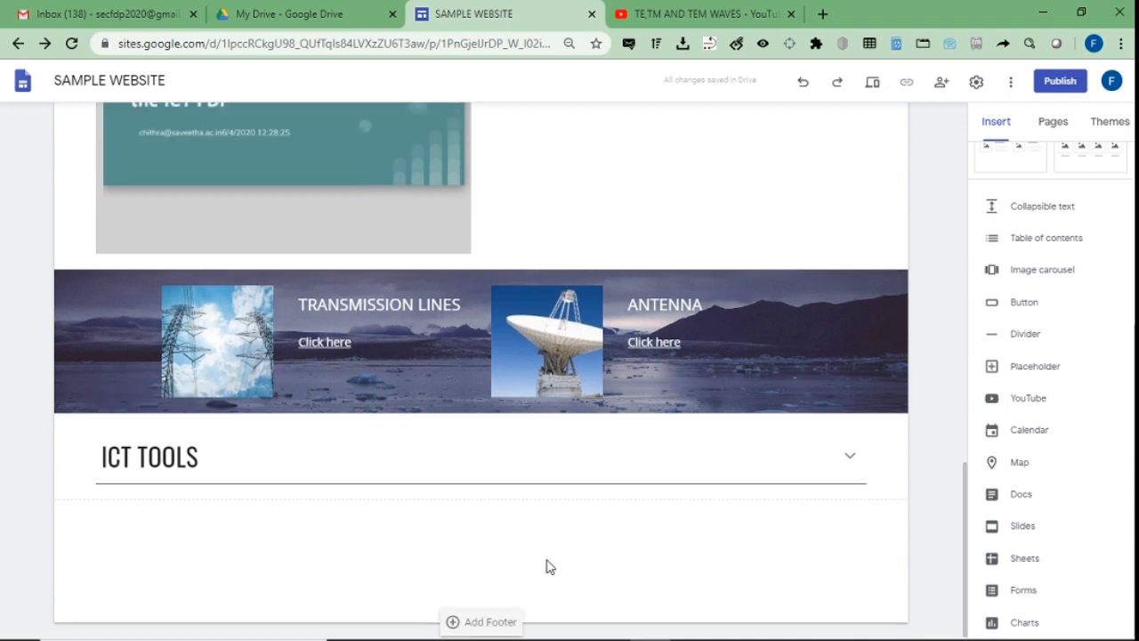
left_click(850, 461)
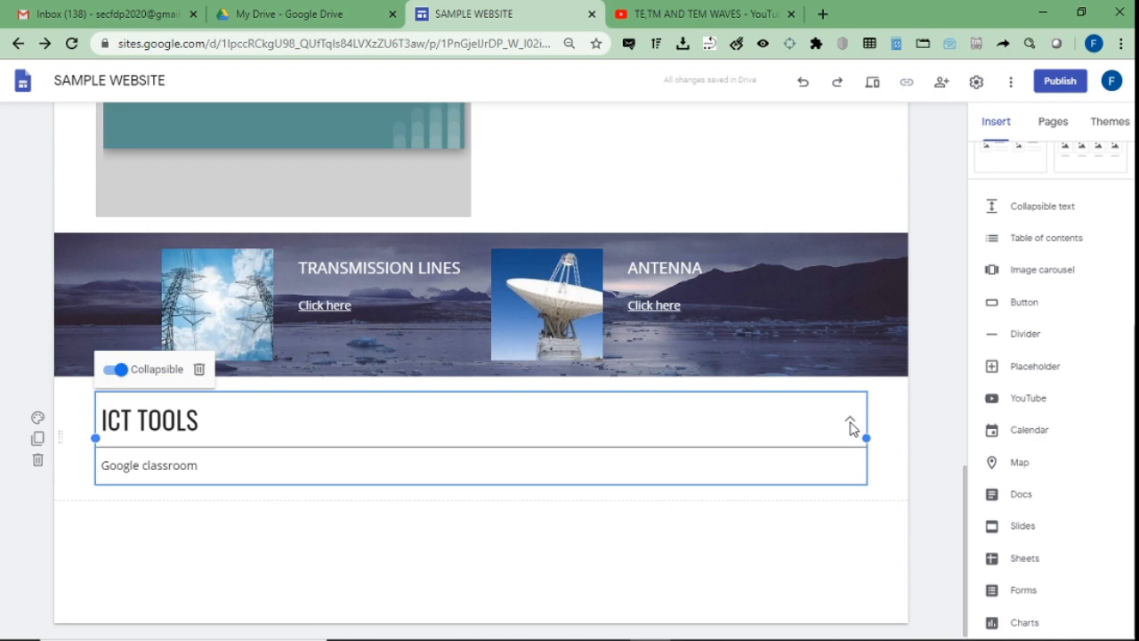
left_click(572, 594)
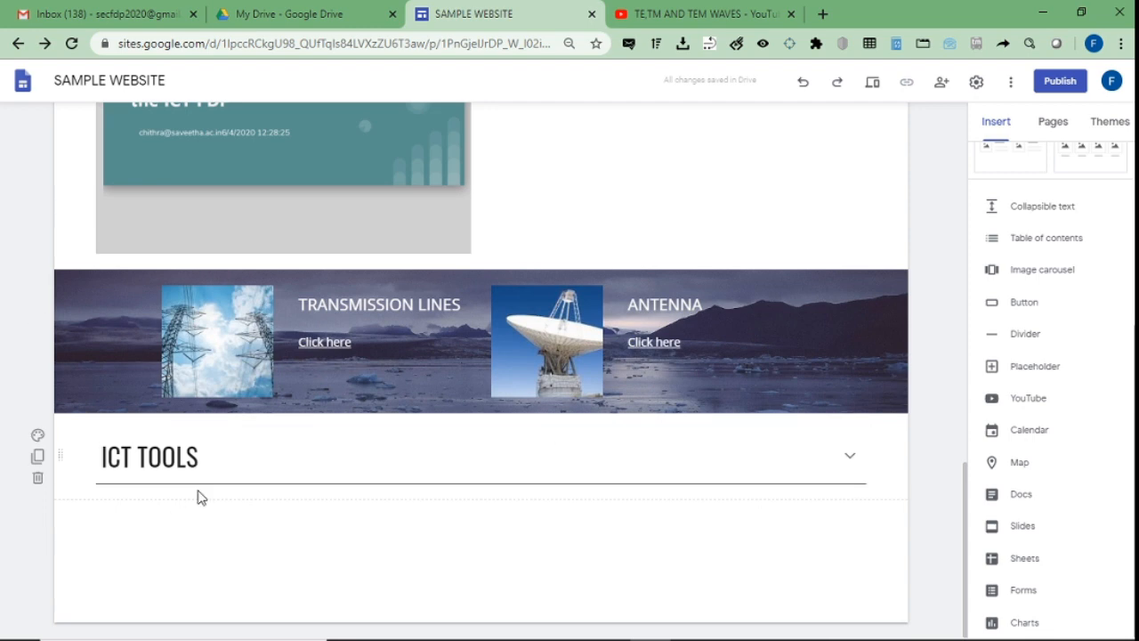
left_click(846, 458)
left_click_drag(216, 463, 126, 460)
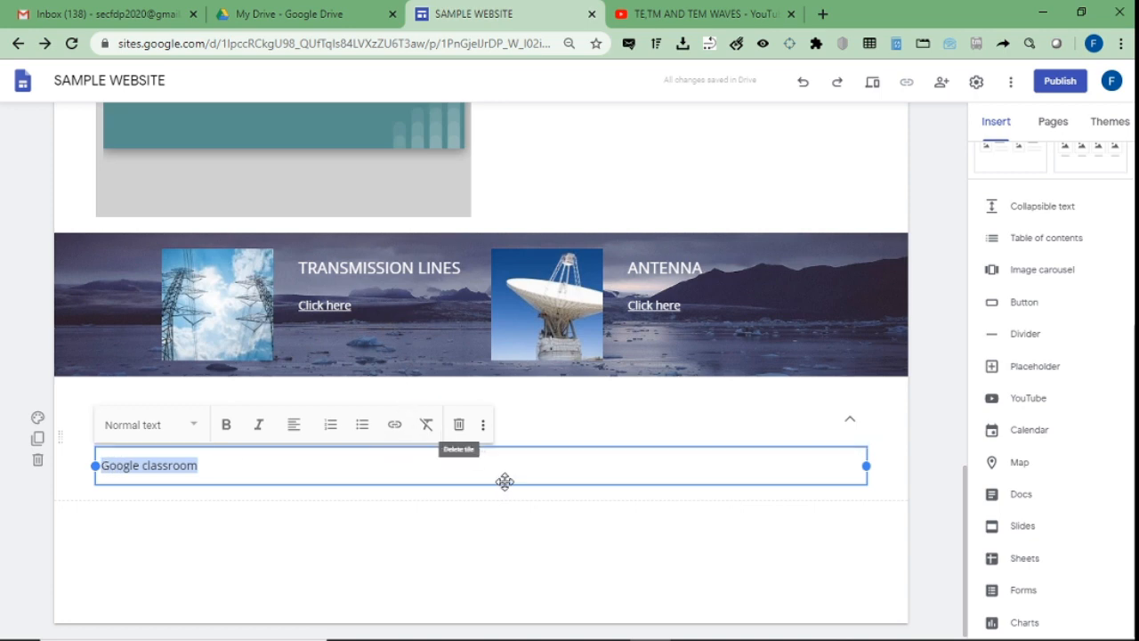
left_click(507, 524)
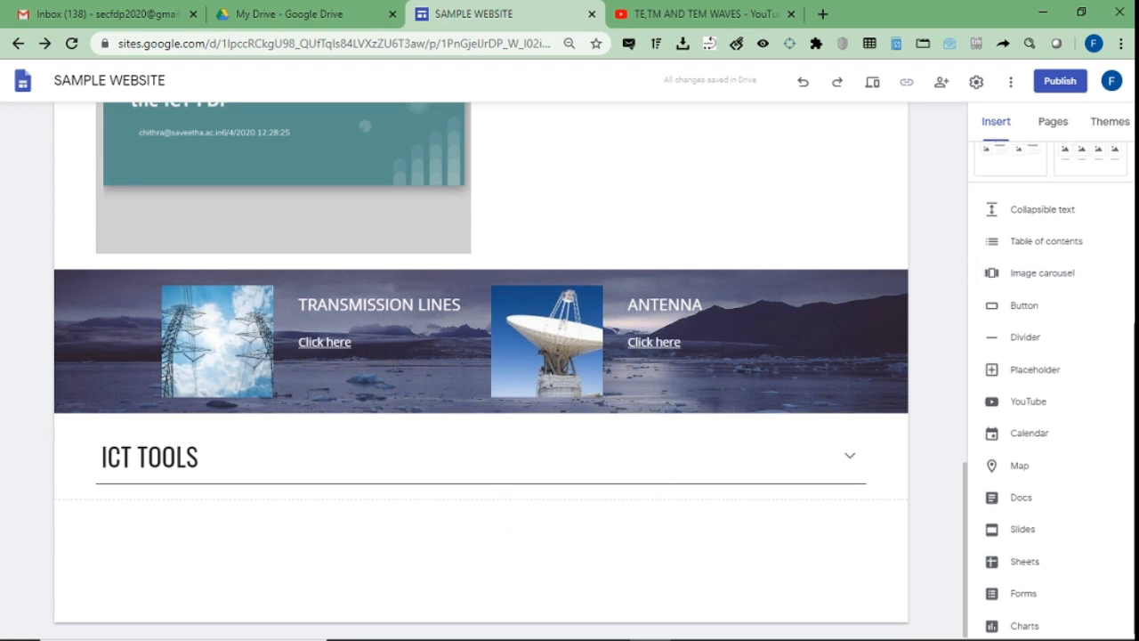
Scroll through the page to review the WELCOME ALL and VIDEO LINK headings.
scroll(1037, 266, "up", 3)
left_click_drag(967, 483, 952, 107)
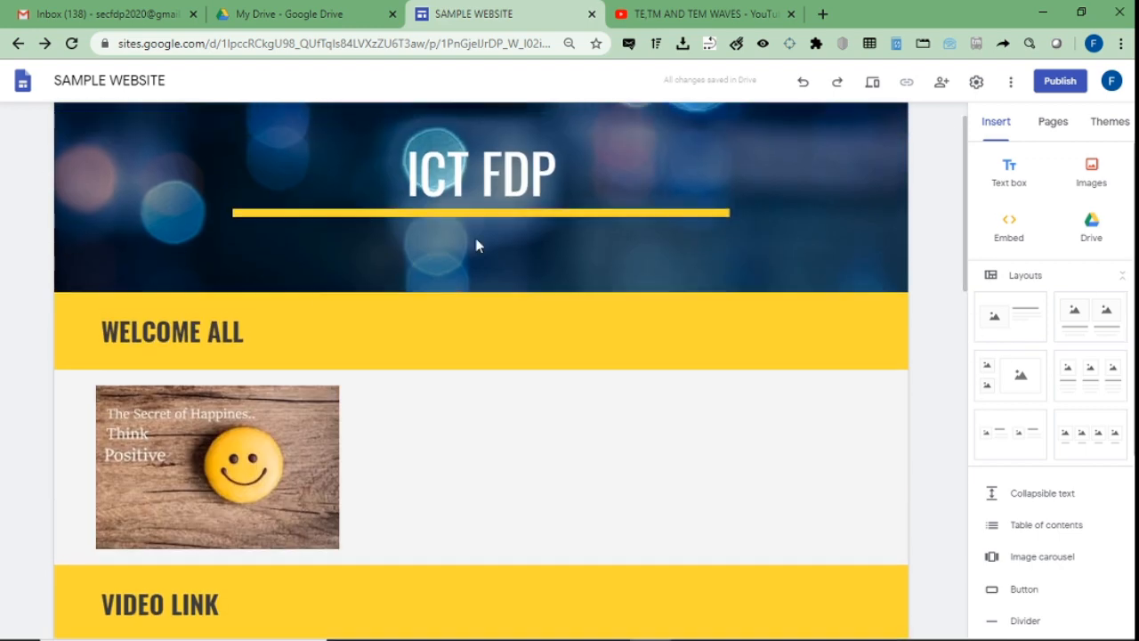
left_click(172, 330)
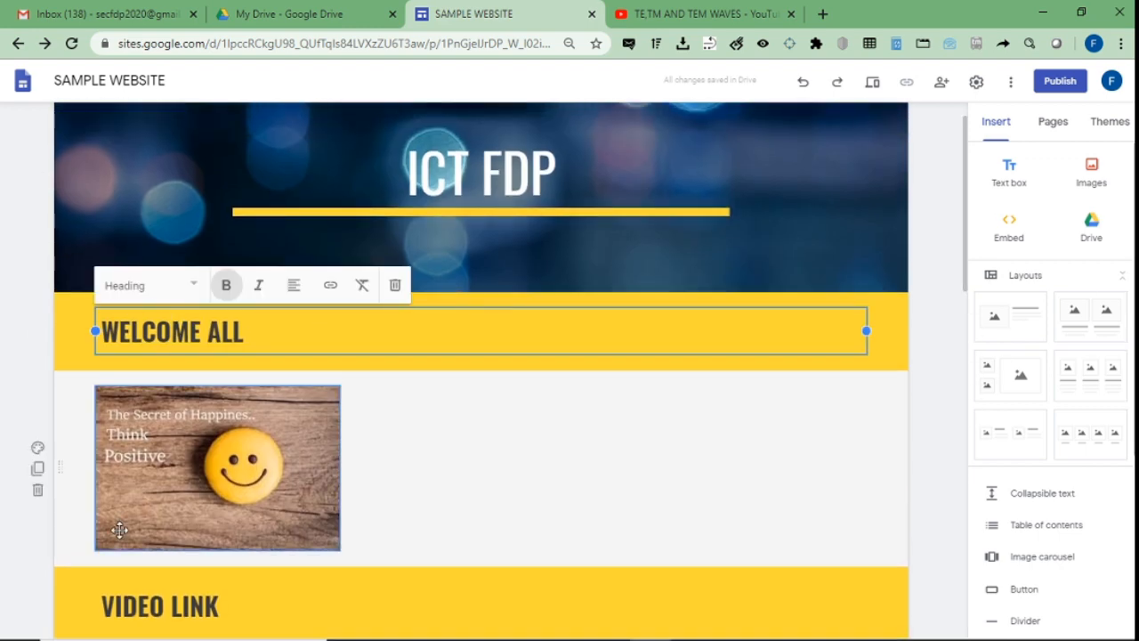
left_click(149, 605)
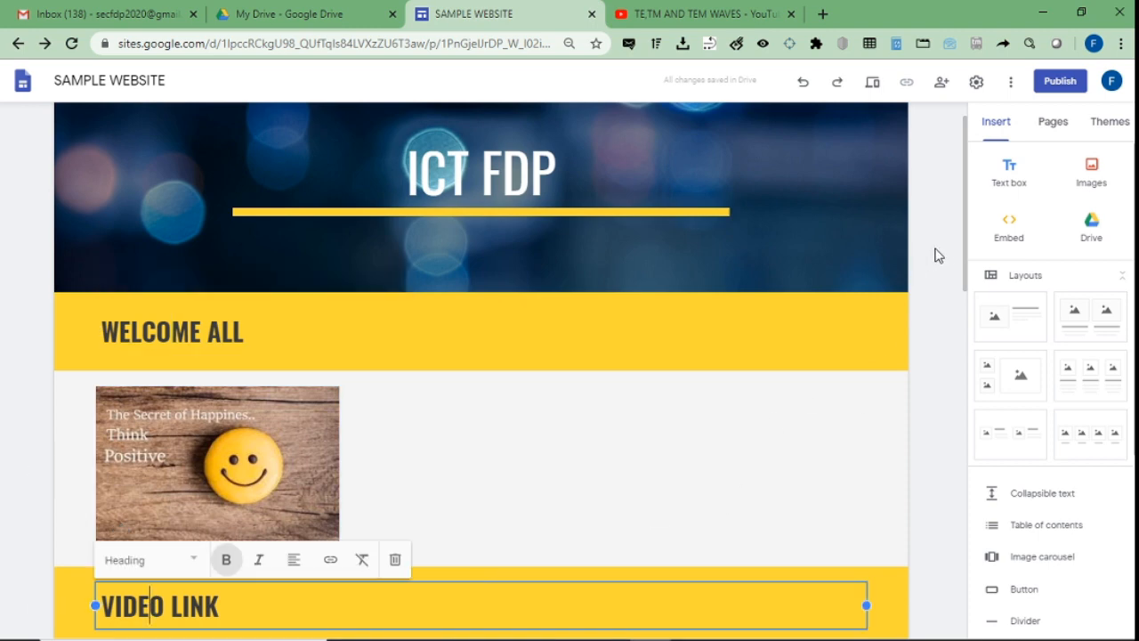
left_click_drag(964, 246, 961, 623)
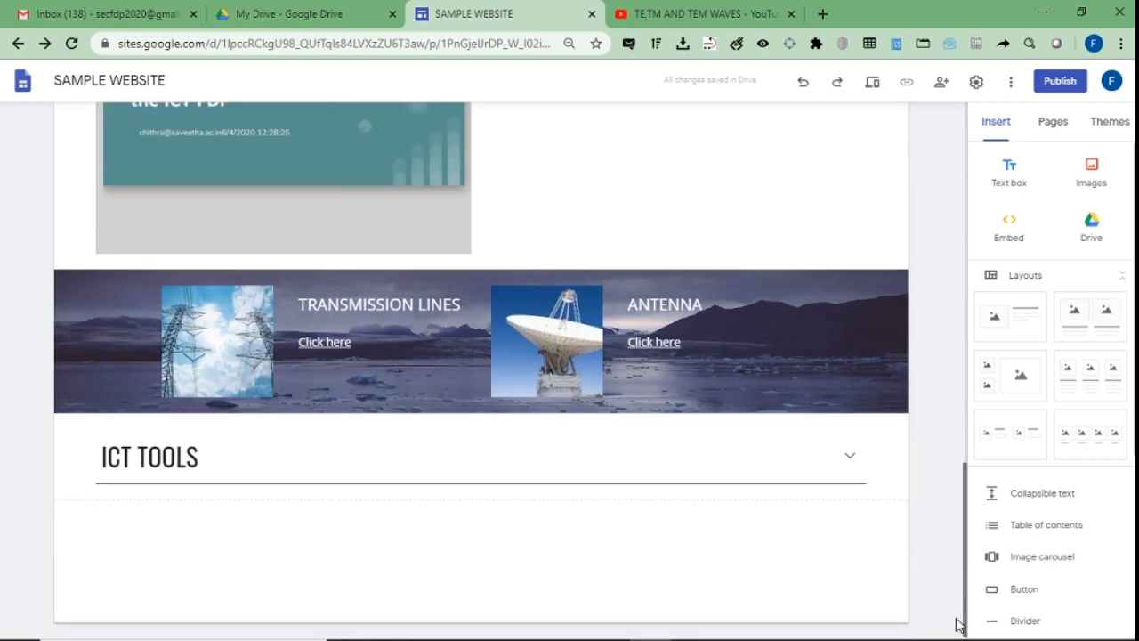
scroll(1050, 400, "down", 2)
scroll(1049, 400, "down", 1)
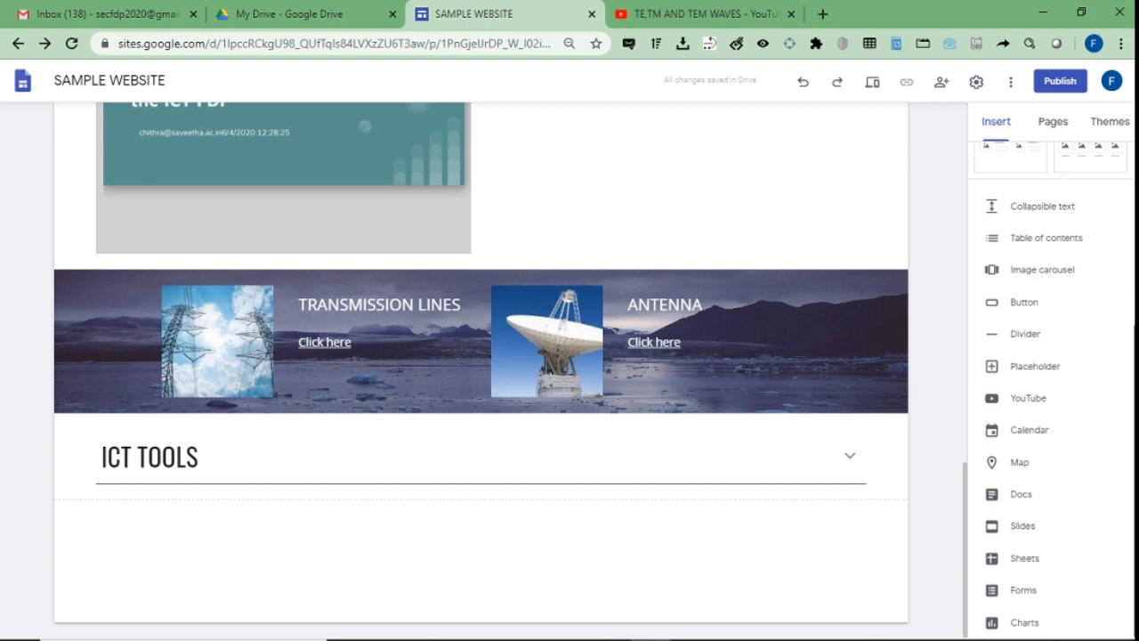
Insert an image carousel with the uploaded images download (12), download (17) and images (14).
left_click(1057, 271)
left_click(448, 276)
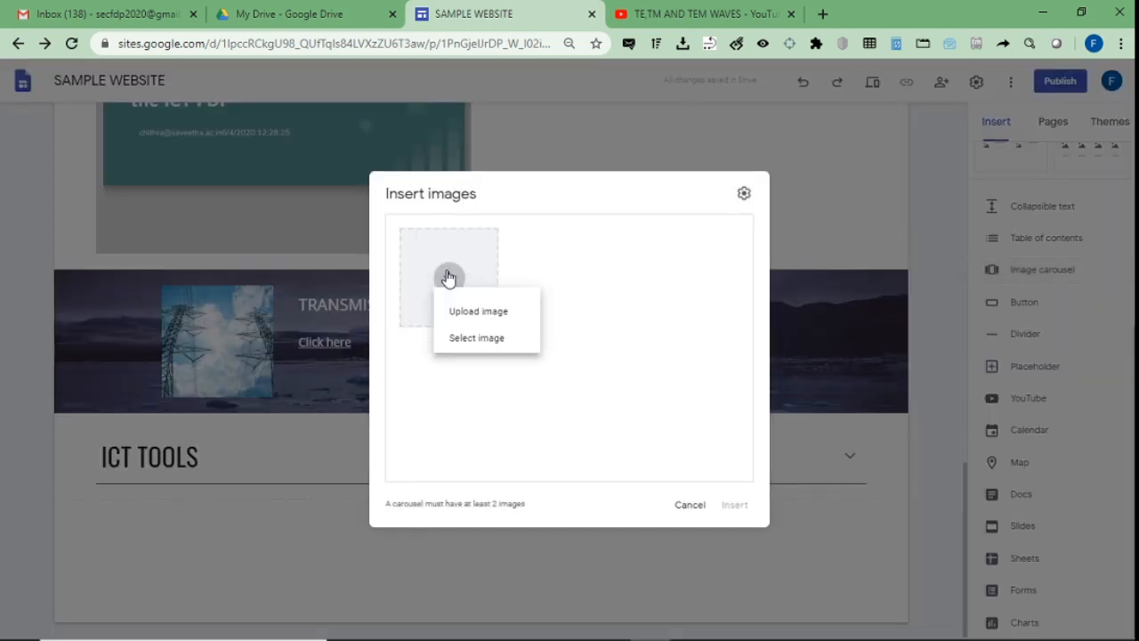
left_click(453, 320)
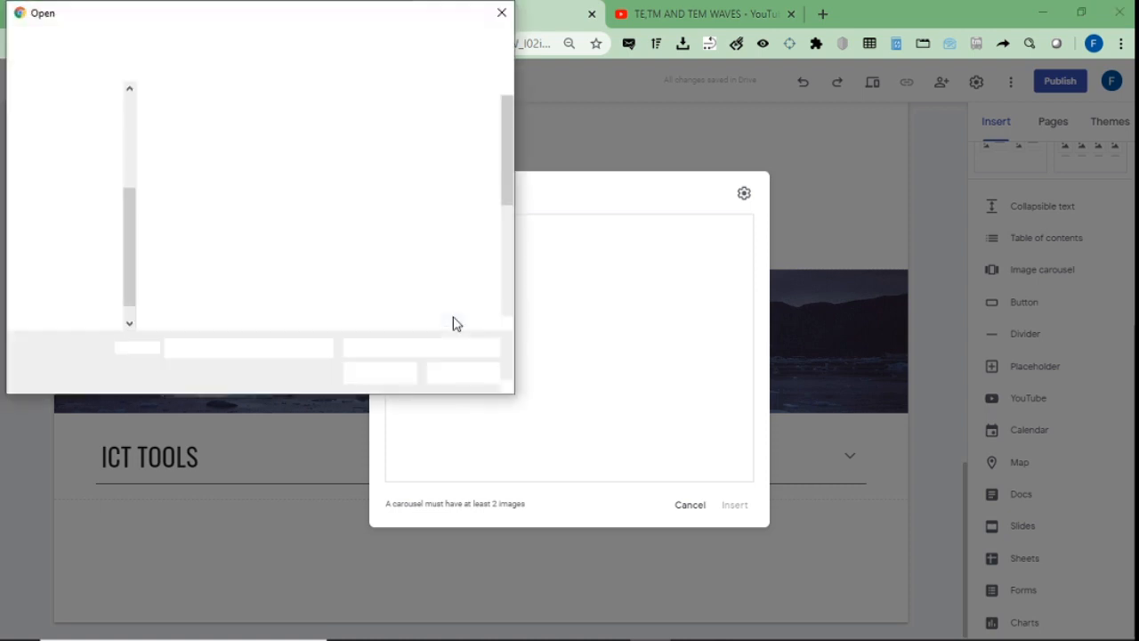
left_click(214, 127)
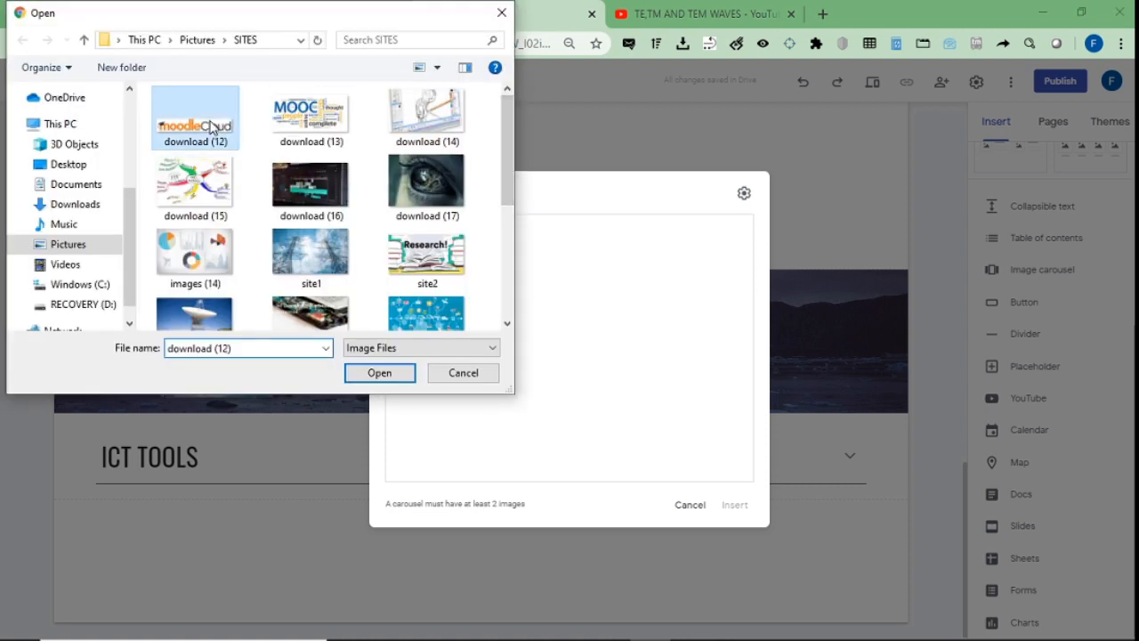
left_click(435, 185, "ctrl")
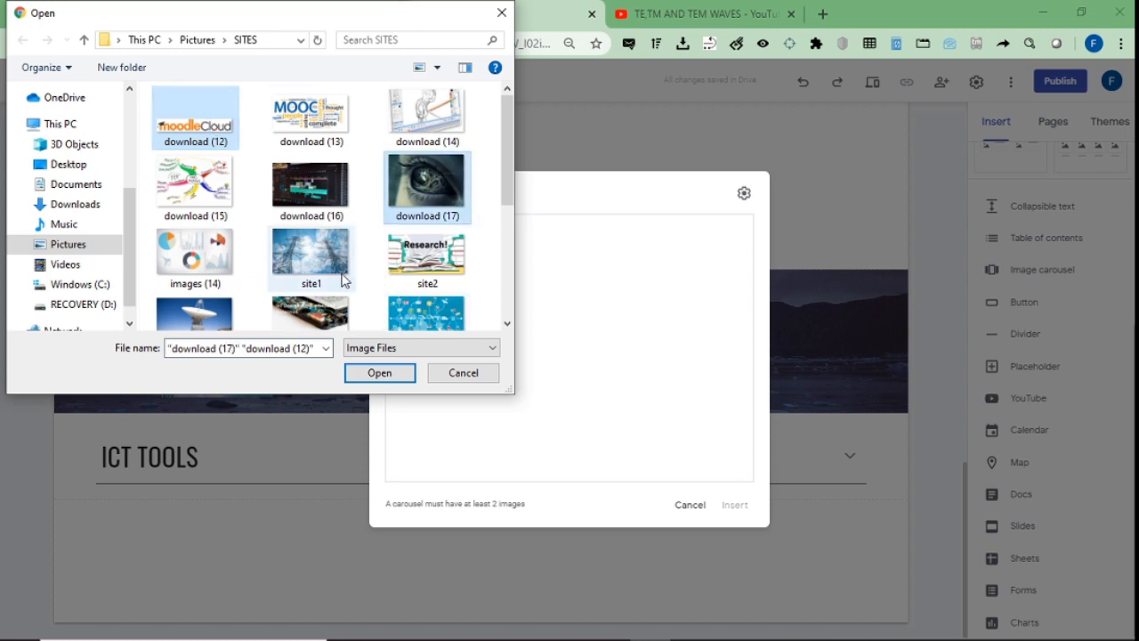
left_click(214, 259, "ctrl")
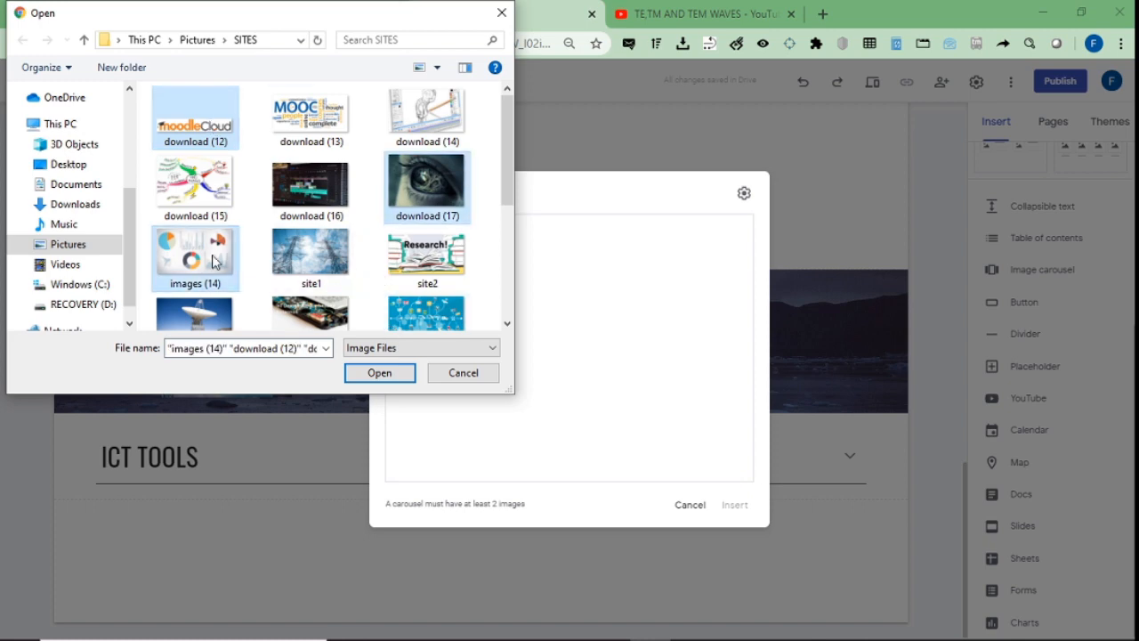
left_click(380, 373)
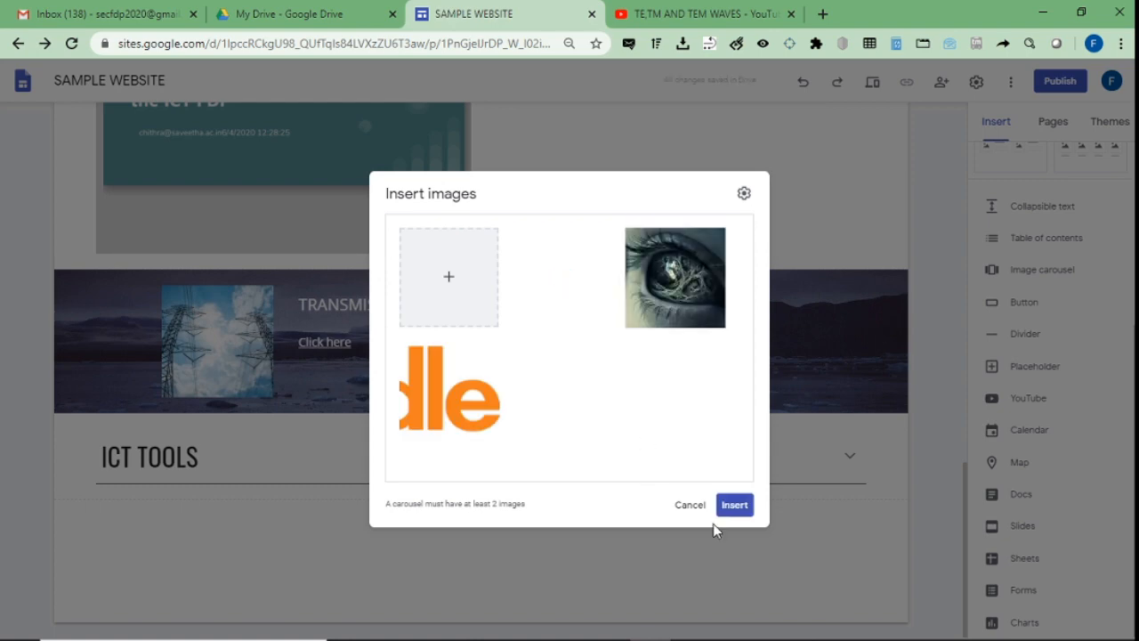
left_click(733, 506)
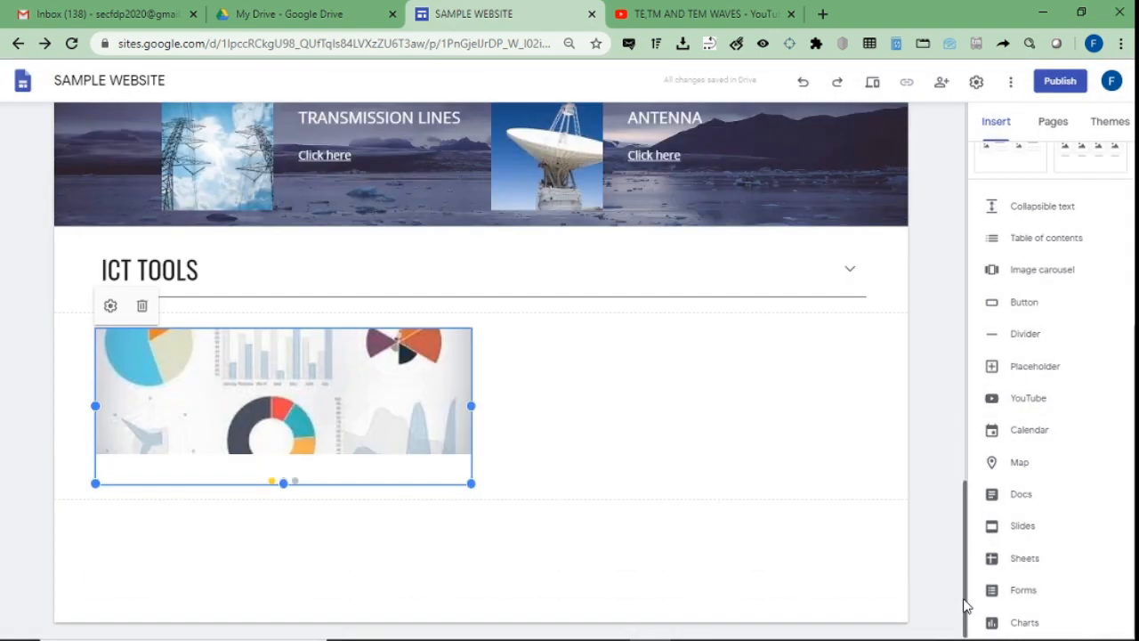
left_click(967, 606)
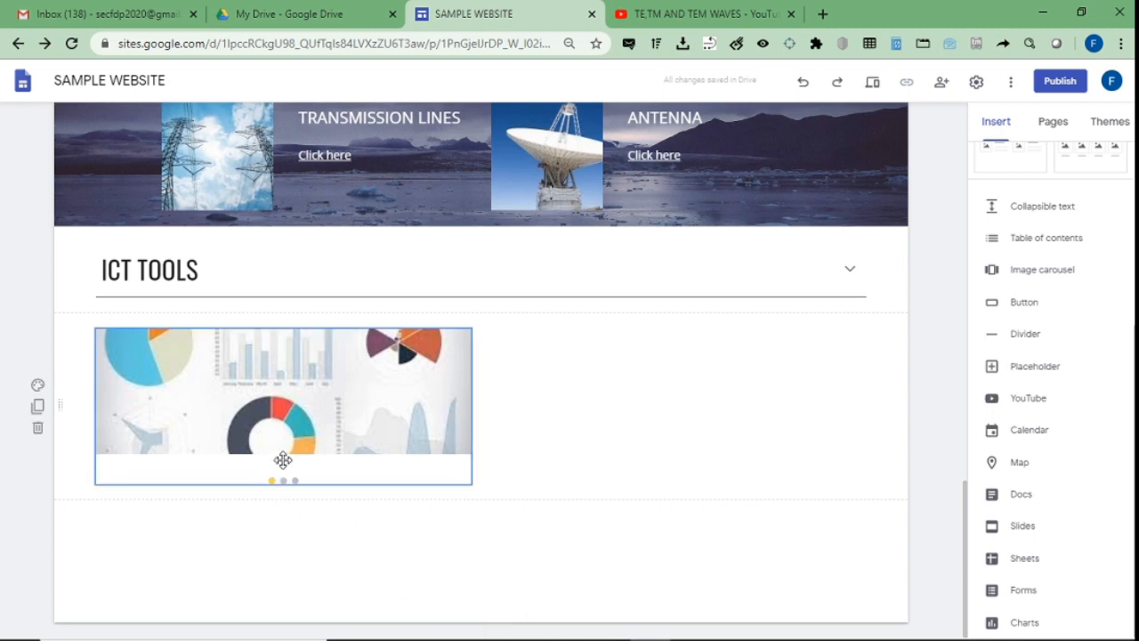
Enable Auto start in the carousel settings, then preview the site.
right_click(313, 391)
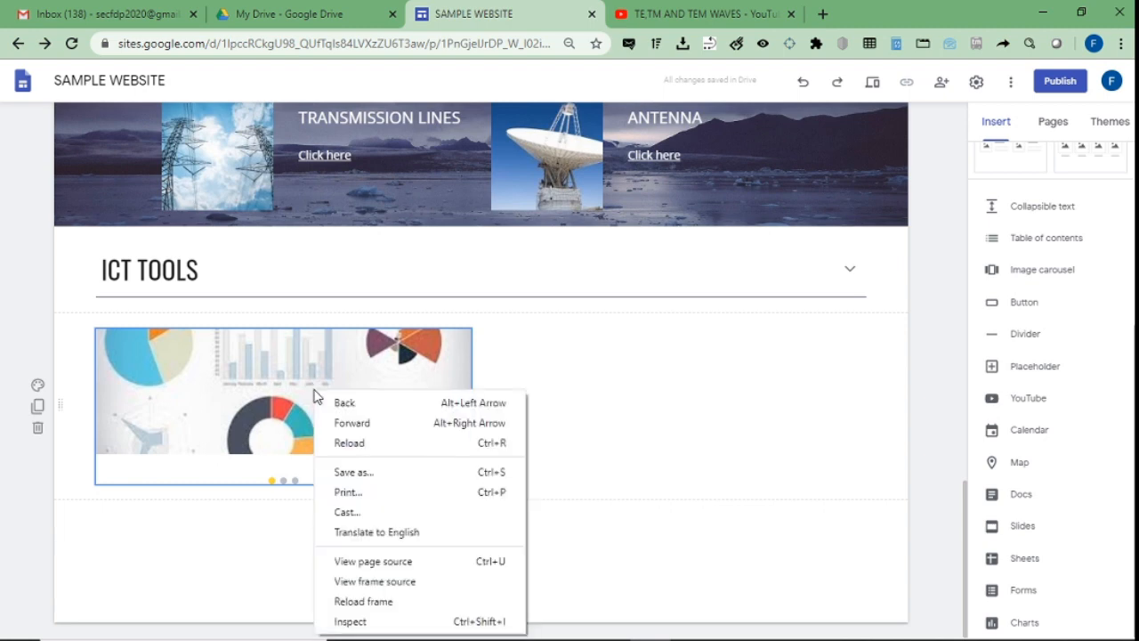
left_click(387, 341)
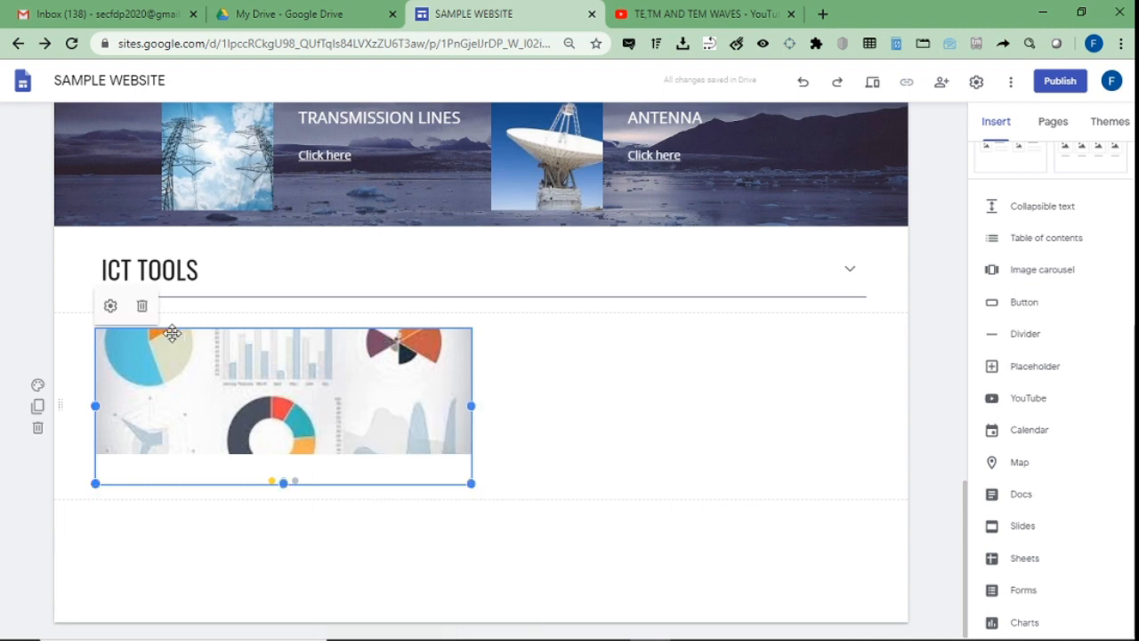
left_click(110, 305)
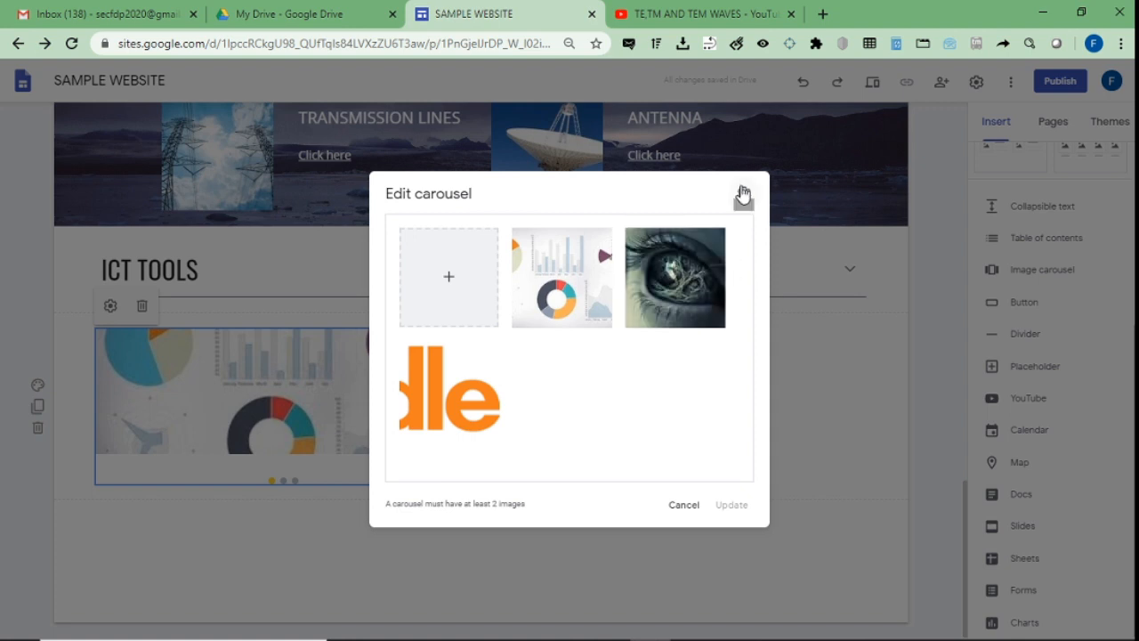
left_click(742, 195)
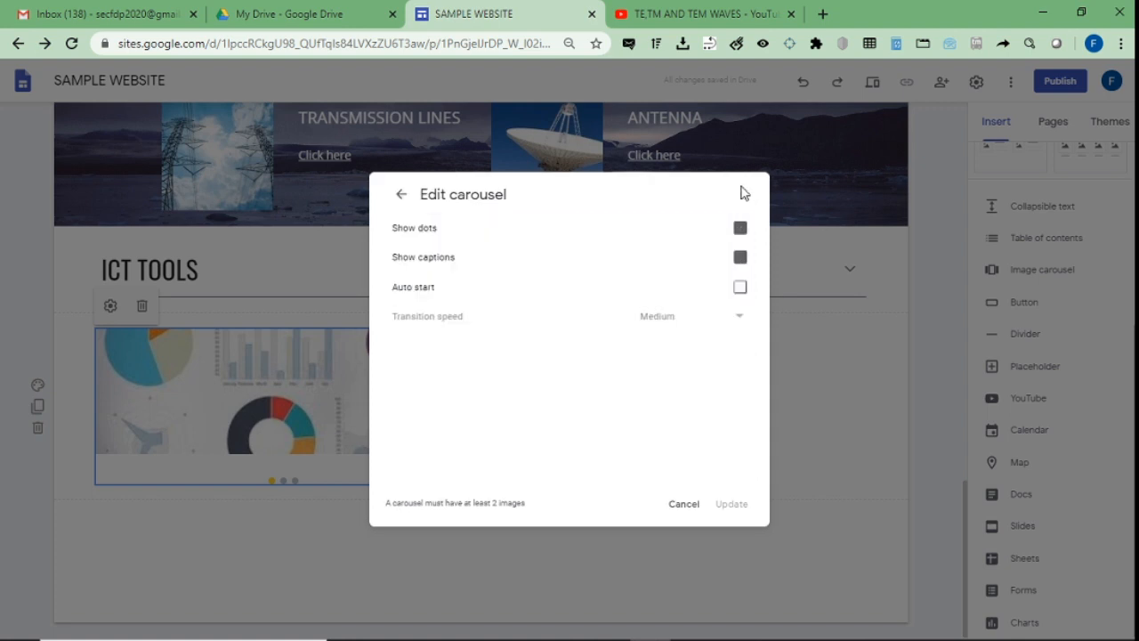
left_click(741, 288)
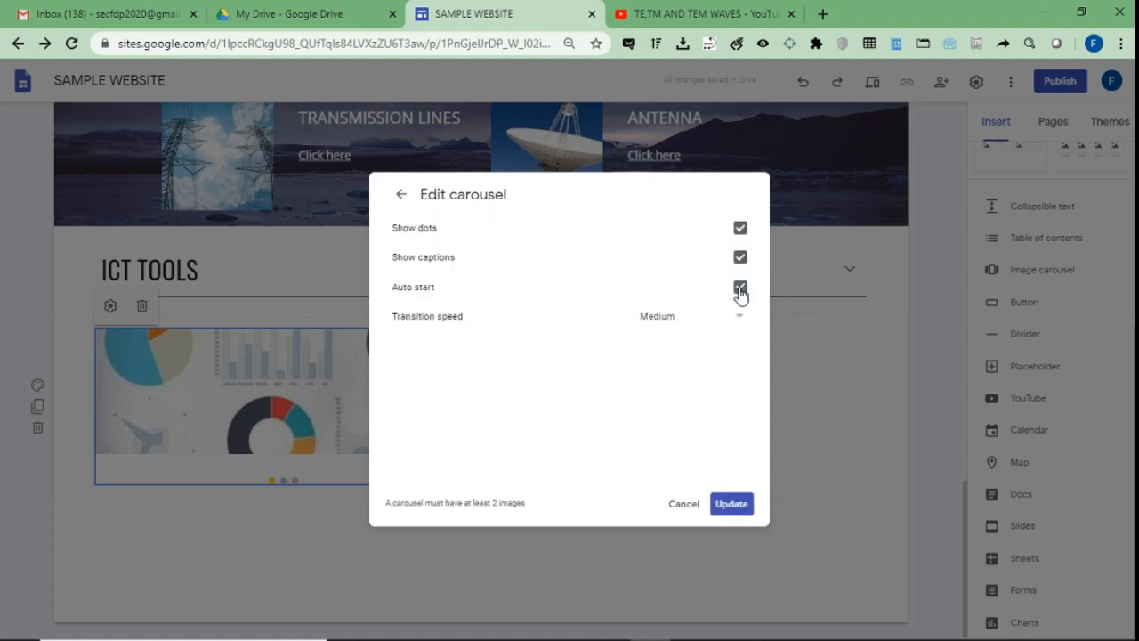
left_click(731, 505)
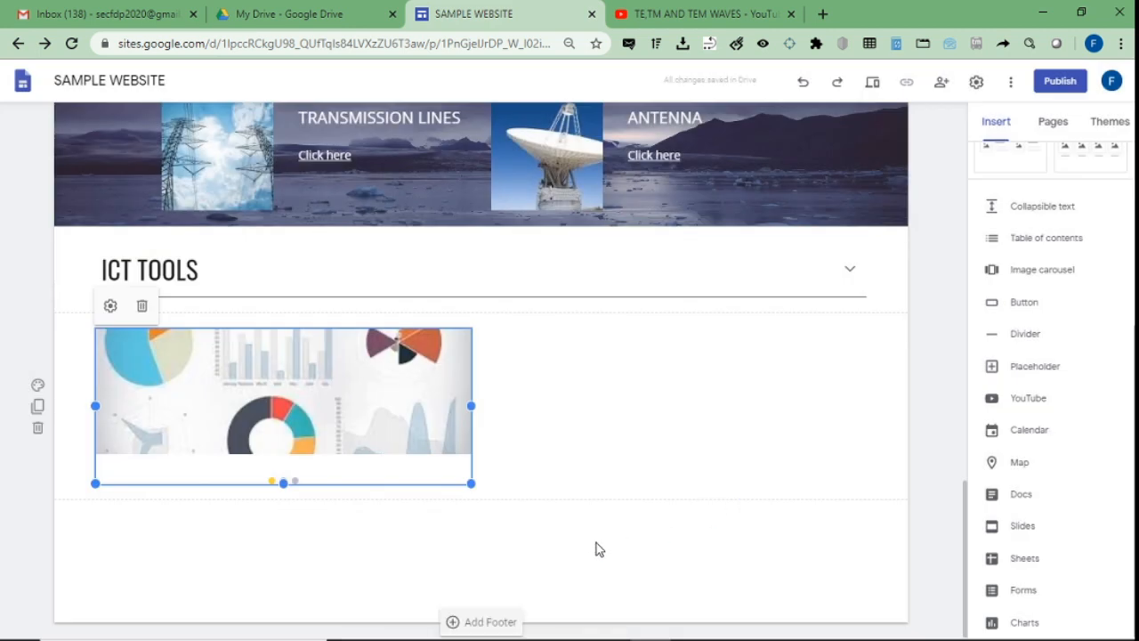
left_click(597, 549)
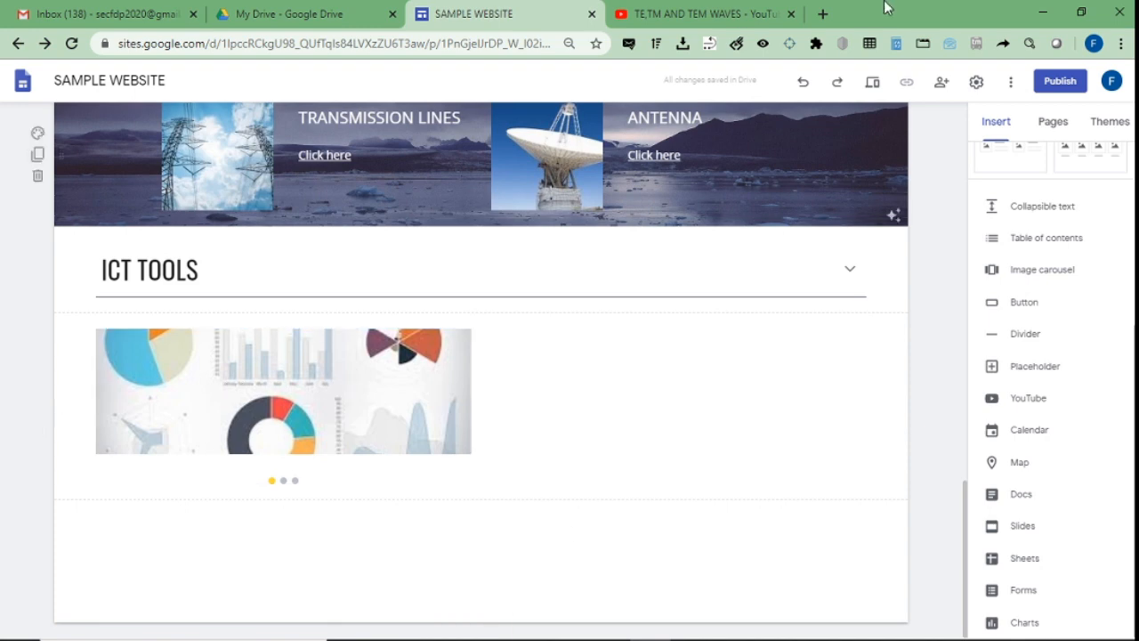
left_click(871, 95)
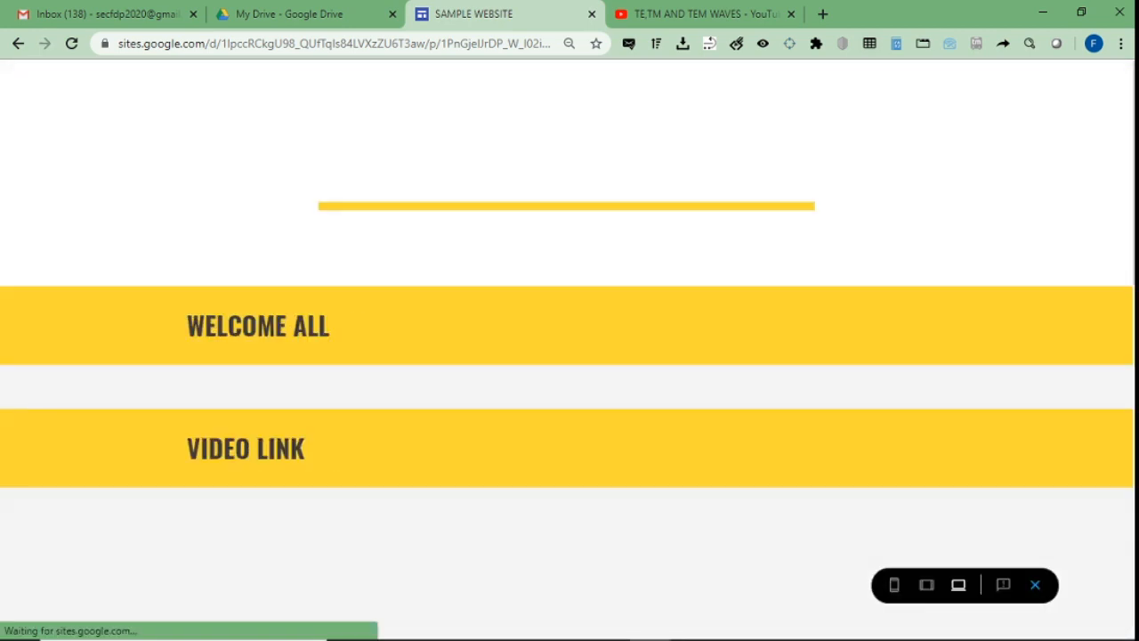
scroll(570, 347, "down", 8)
scroll(570, 368, "down", 3)
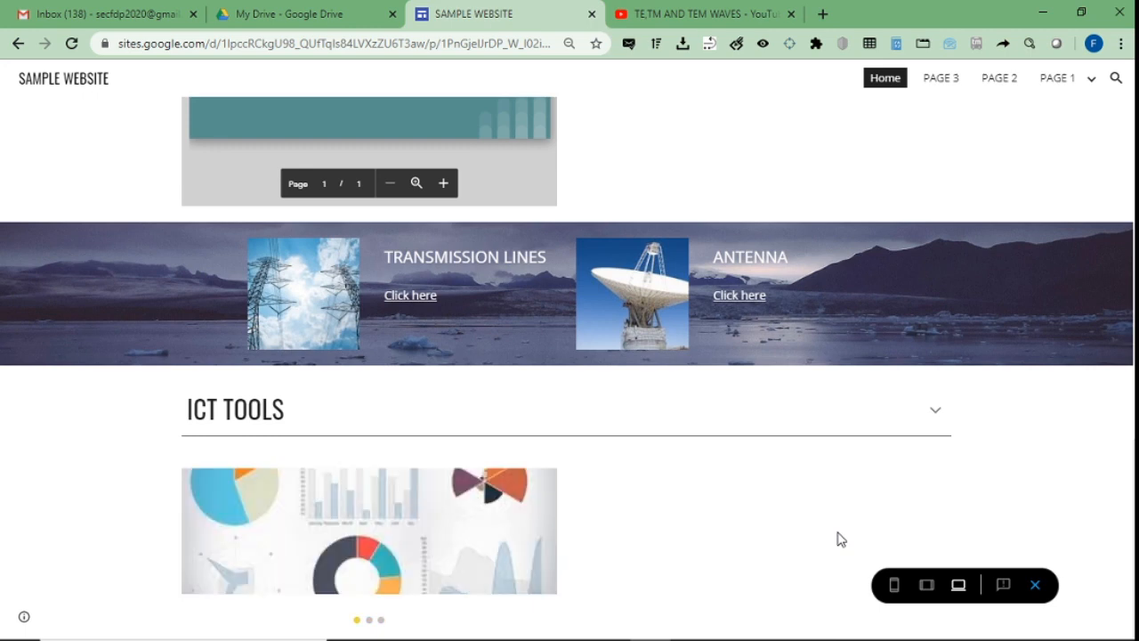
mouse_move(419, 540)
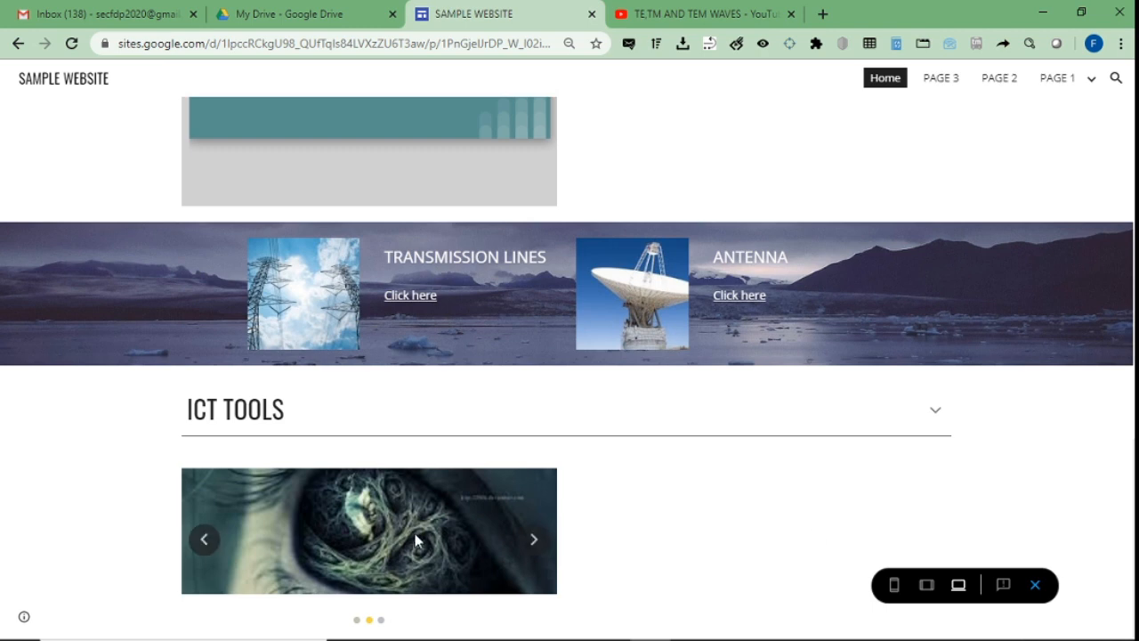
left_click(532, 544)
left_click(532, 545)
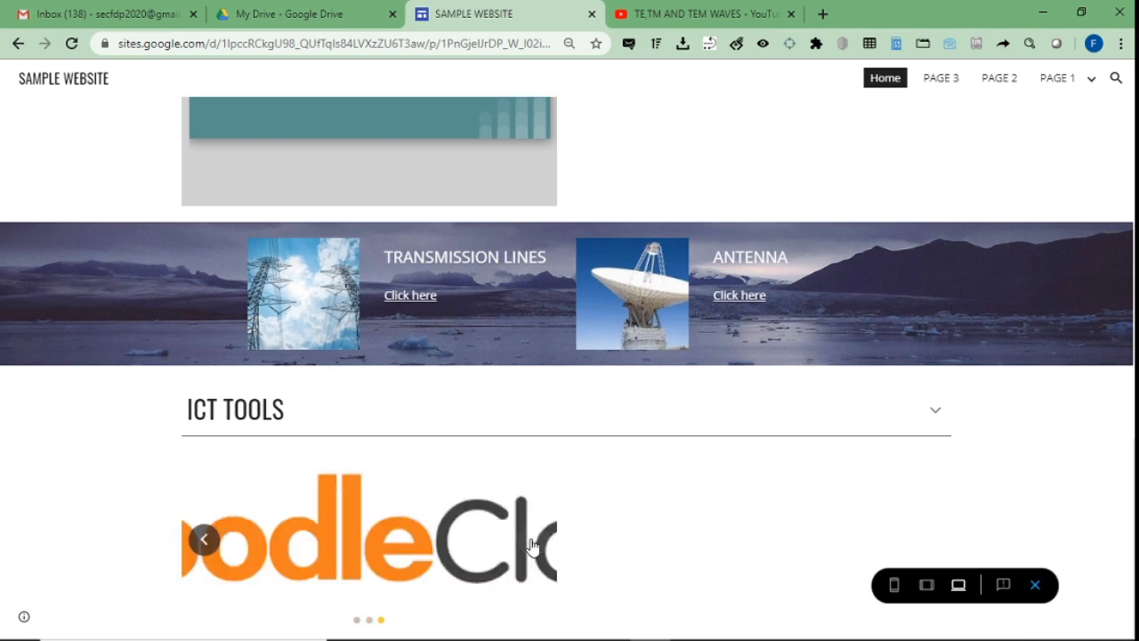
left_click(532, 545)
scroll(775, 486, "up", 10)
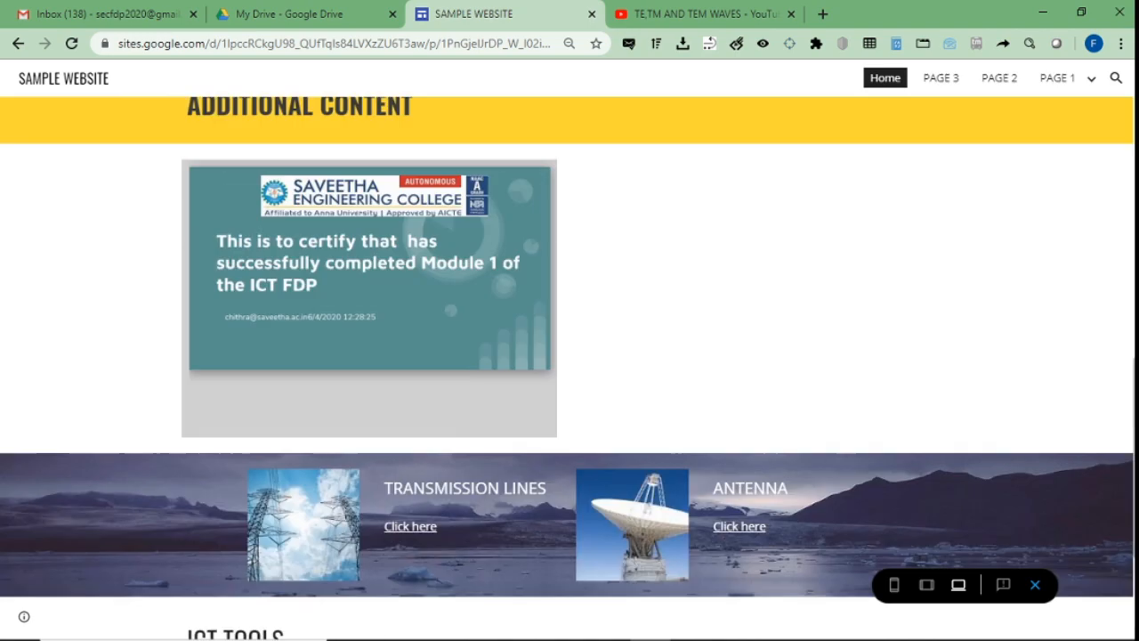
scroll(570, 356, "down", 8)
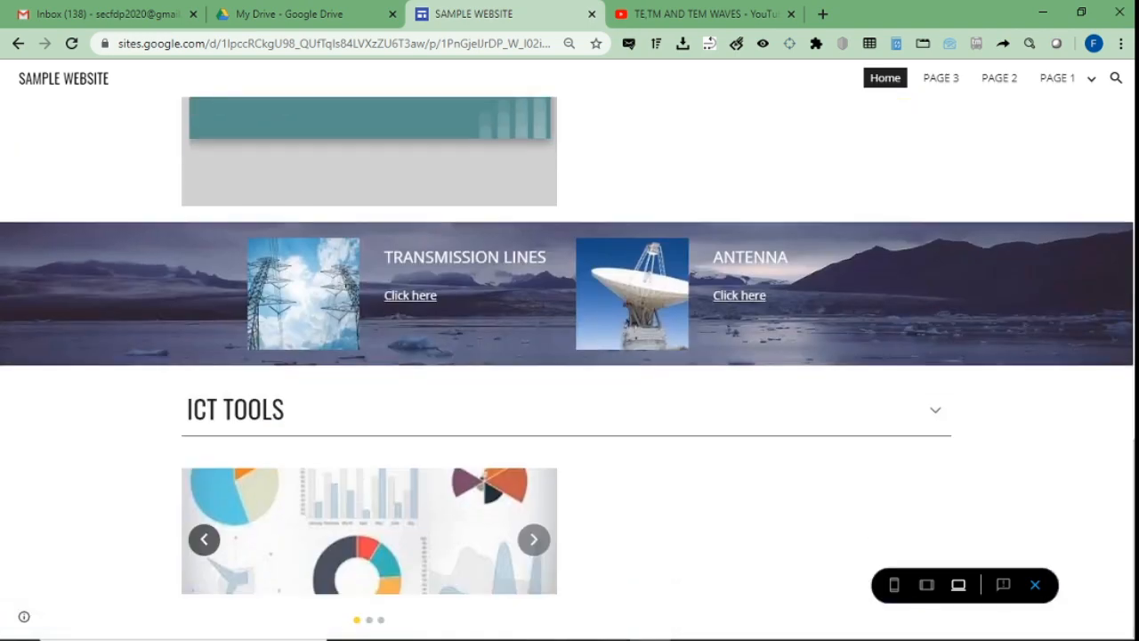
left_click(1032, 588)
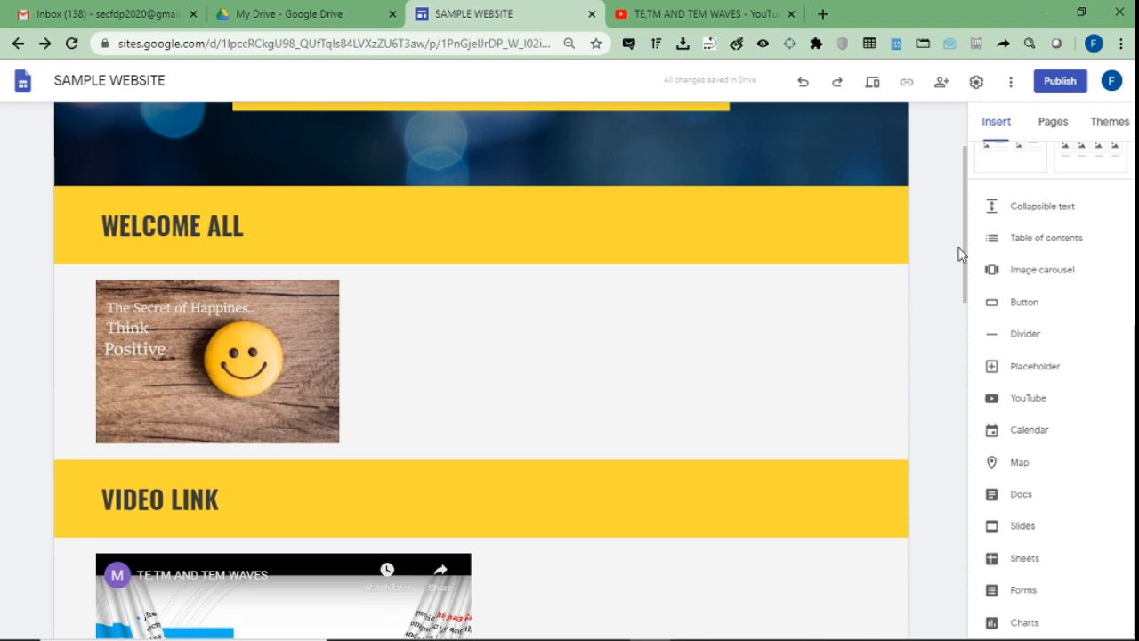
Insert a button named PAGE 1, linked to the site's PAGE 1, below the ICT TOOLS carousel.
left_click_drag(968, 229, 961, 584)
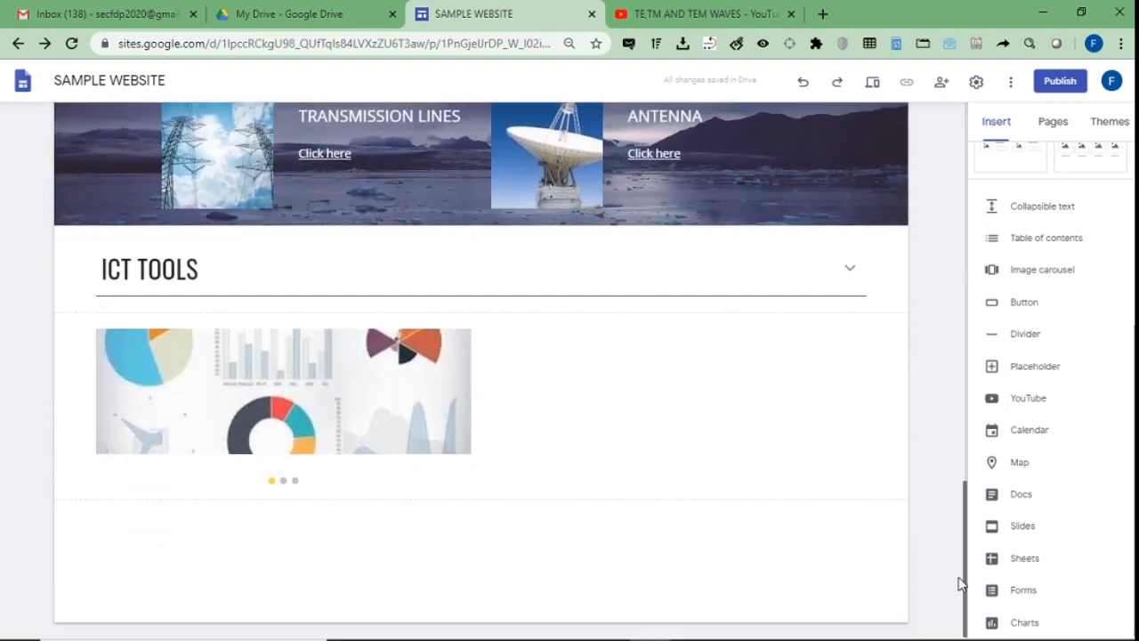
left_click(1024, 304)
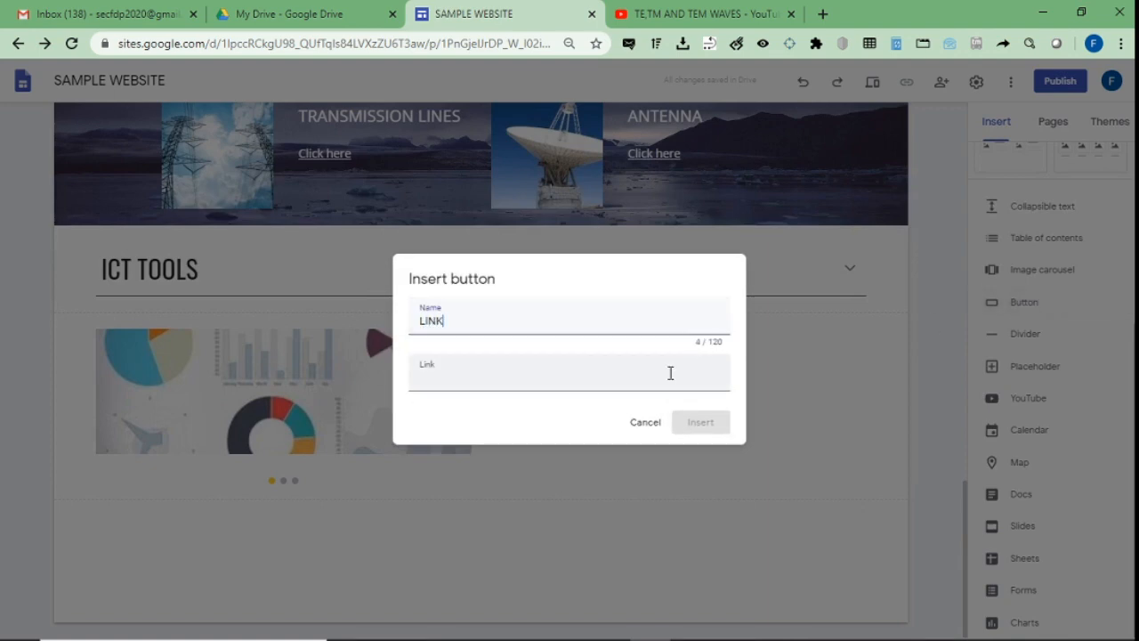
left_click(538, 380)
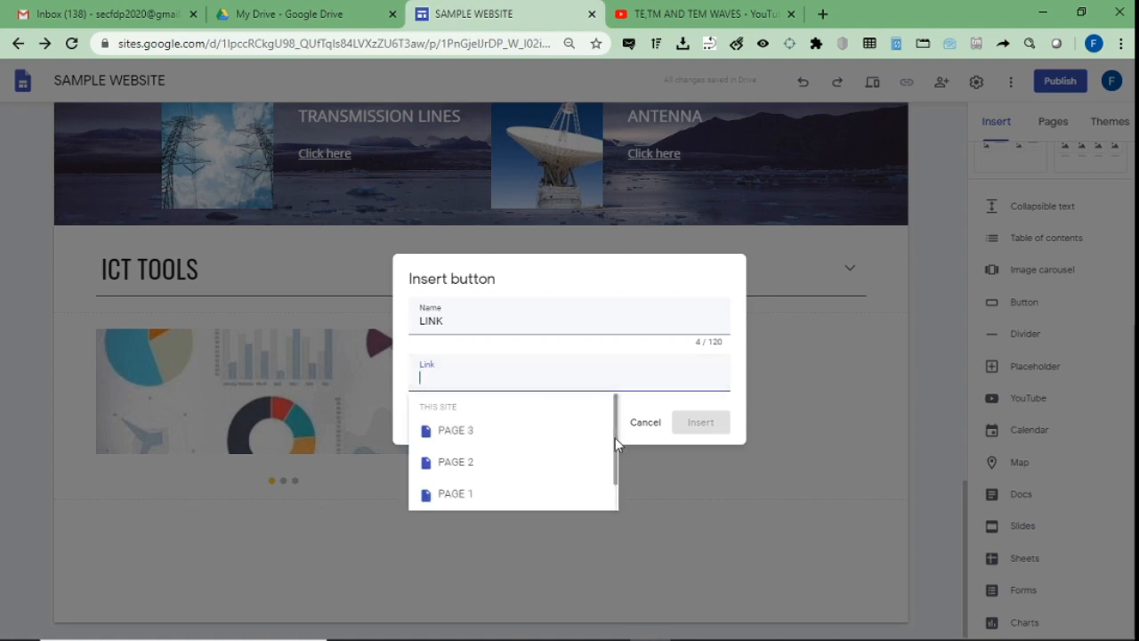
scroll(615, 437, "down", 2)
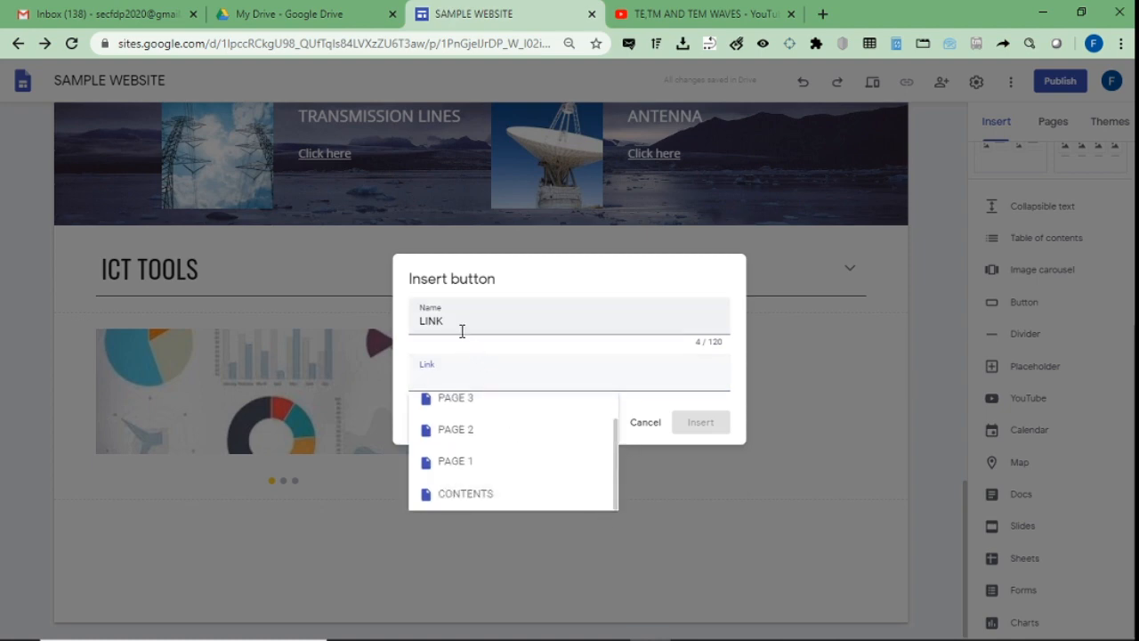
left_click_drag(460, 328, 365, 326)
type("PAGE 1")
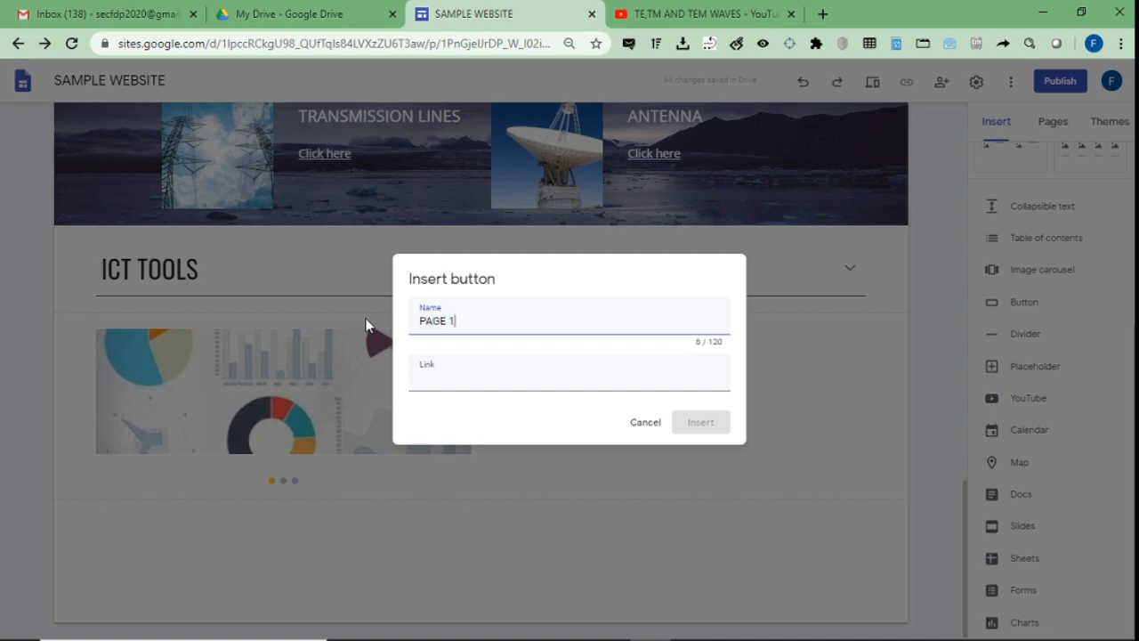
left_click(412, 366)
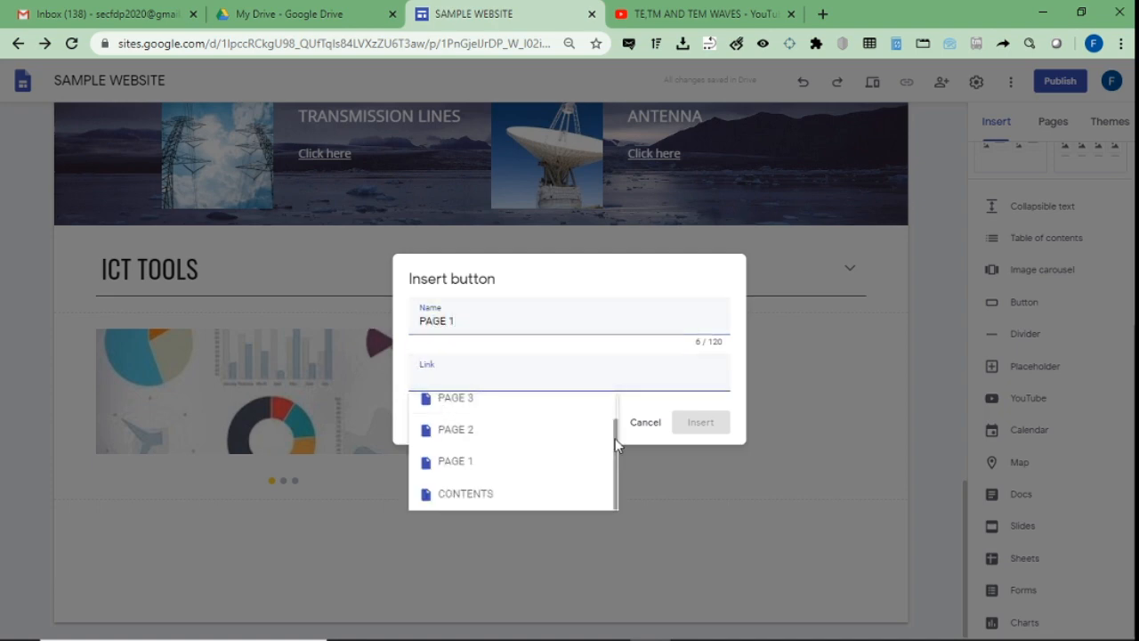
left_click_drag(618, 447, 617, 397)
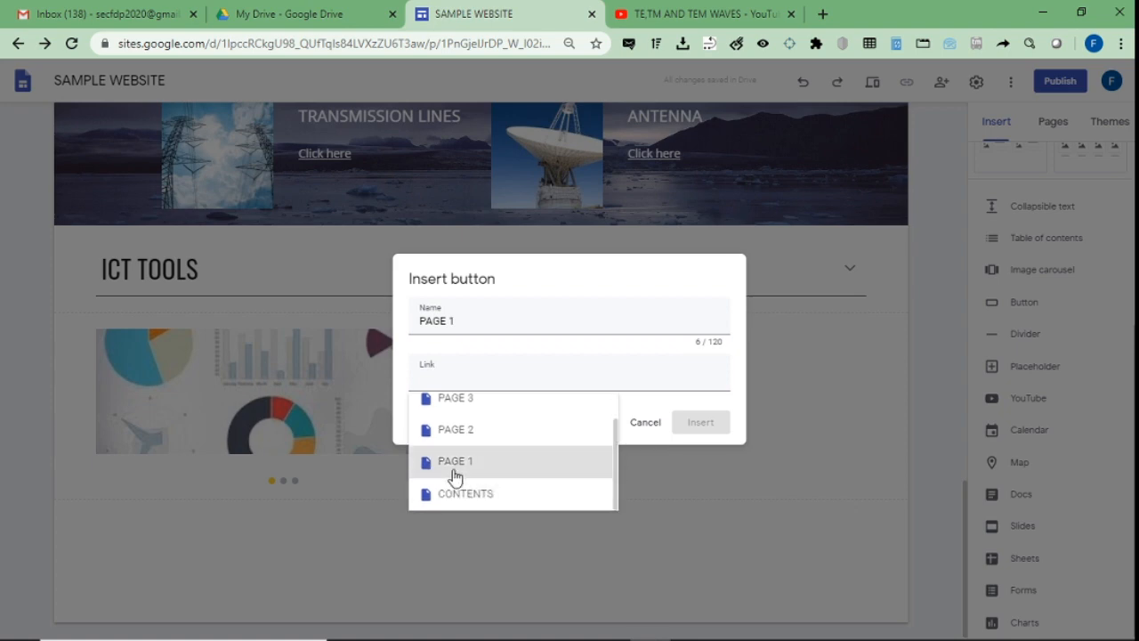
left_click(453, 475)
left_click(692, 424)
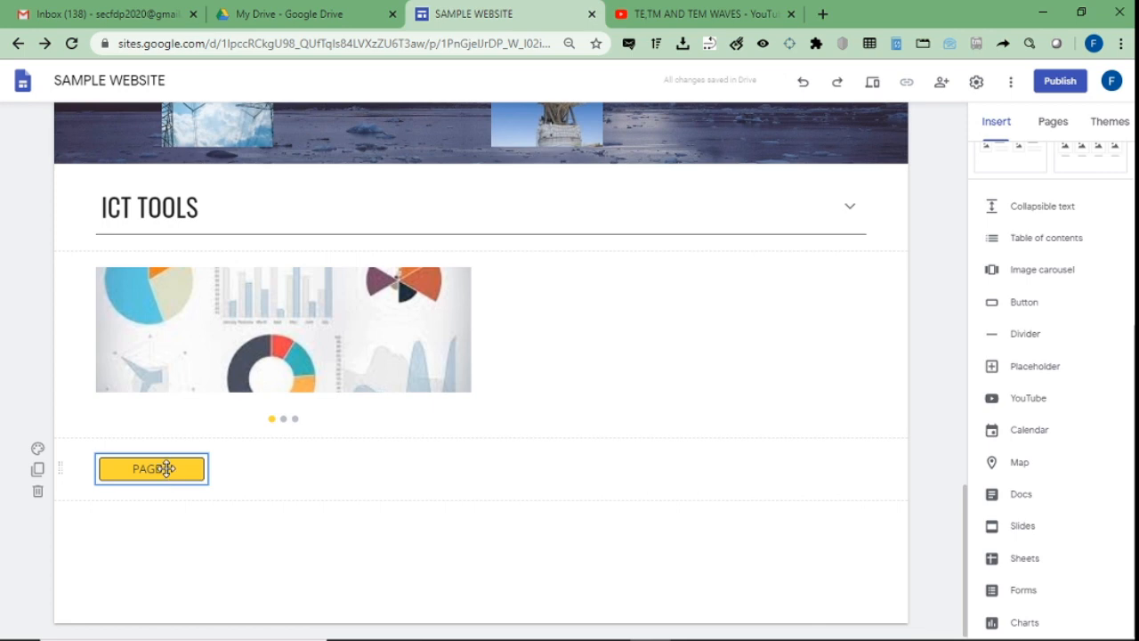
Check the new PAGE 1 button and preview the site.
left_click(166, 467)
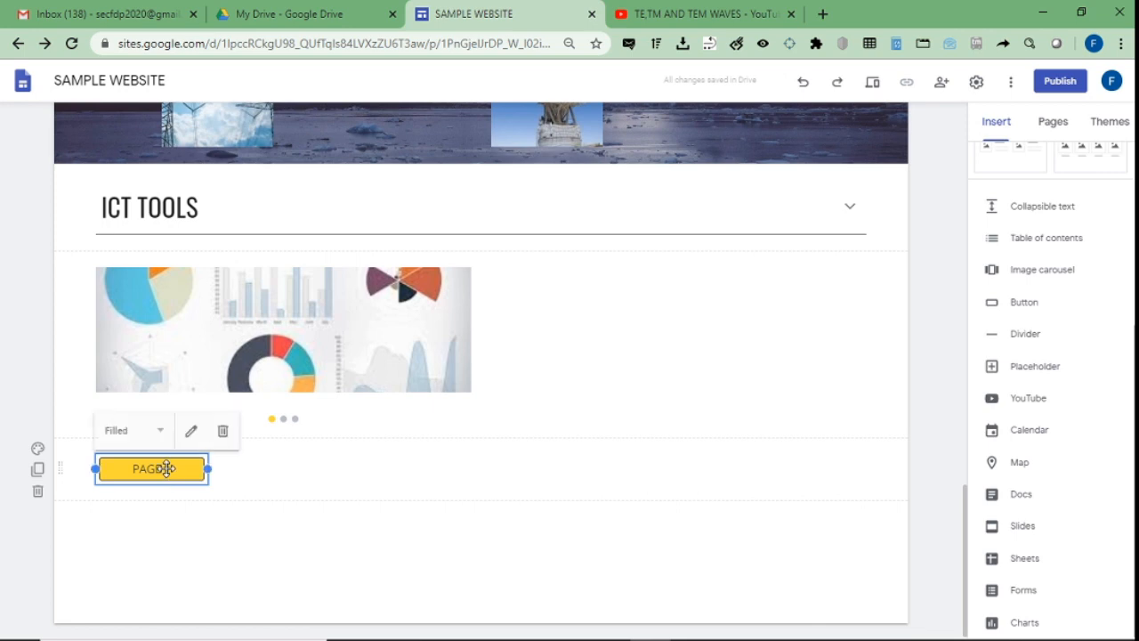
left_click(679, 511)
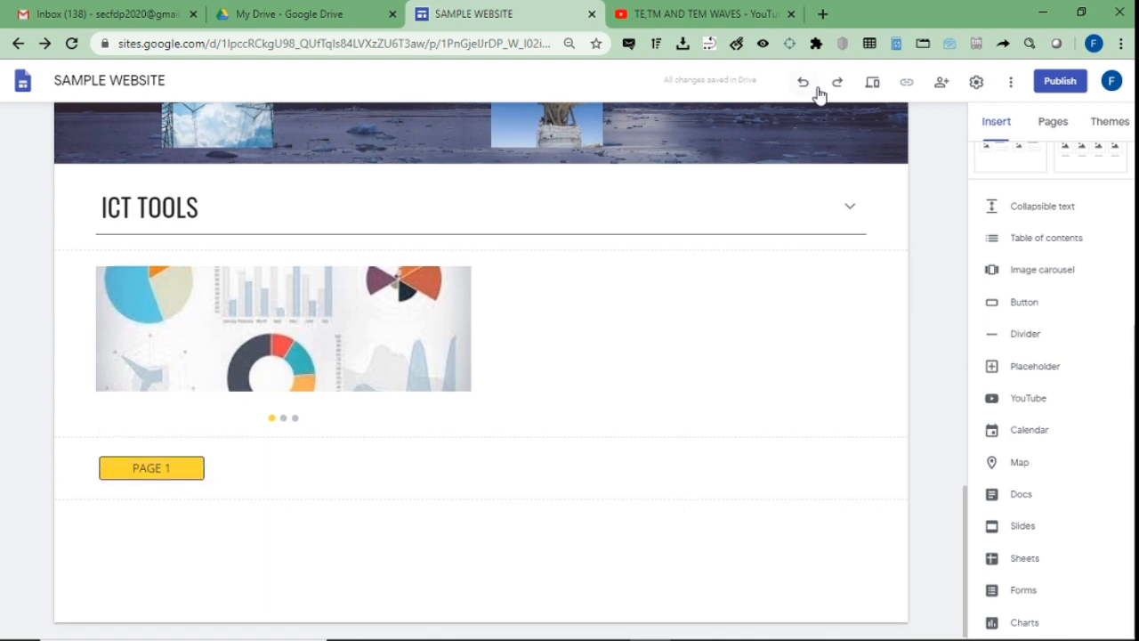
left_click(875, 84)
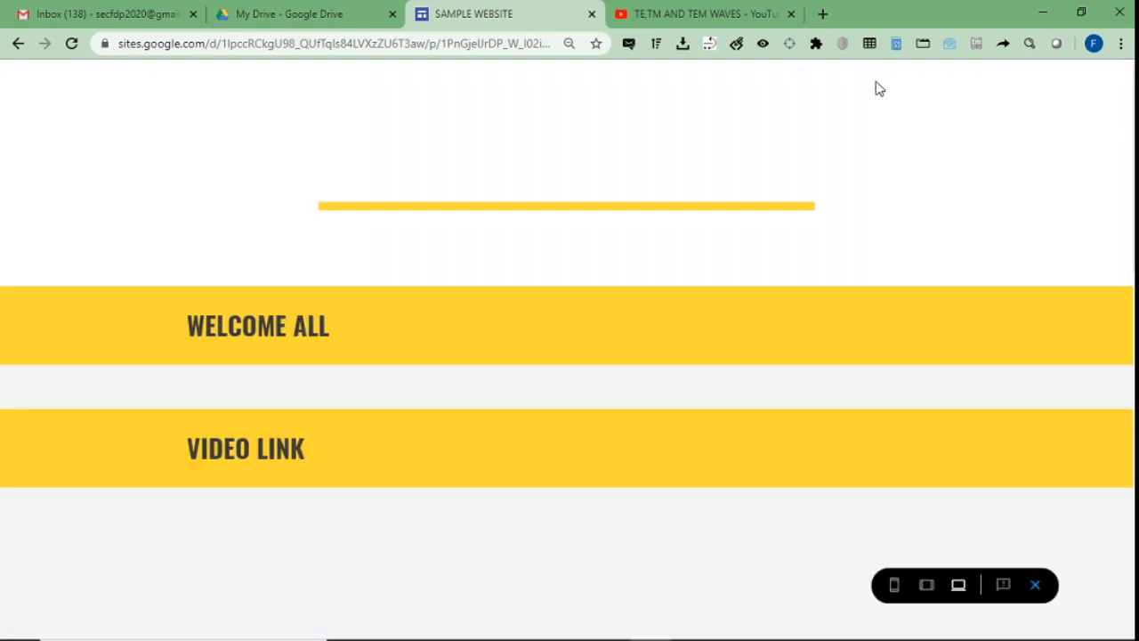
scroll(1114, 157, "down", 10)
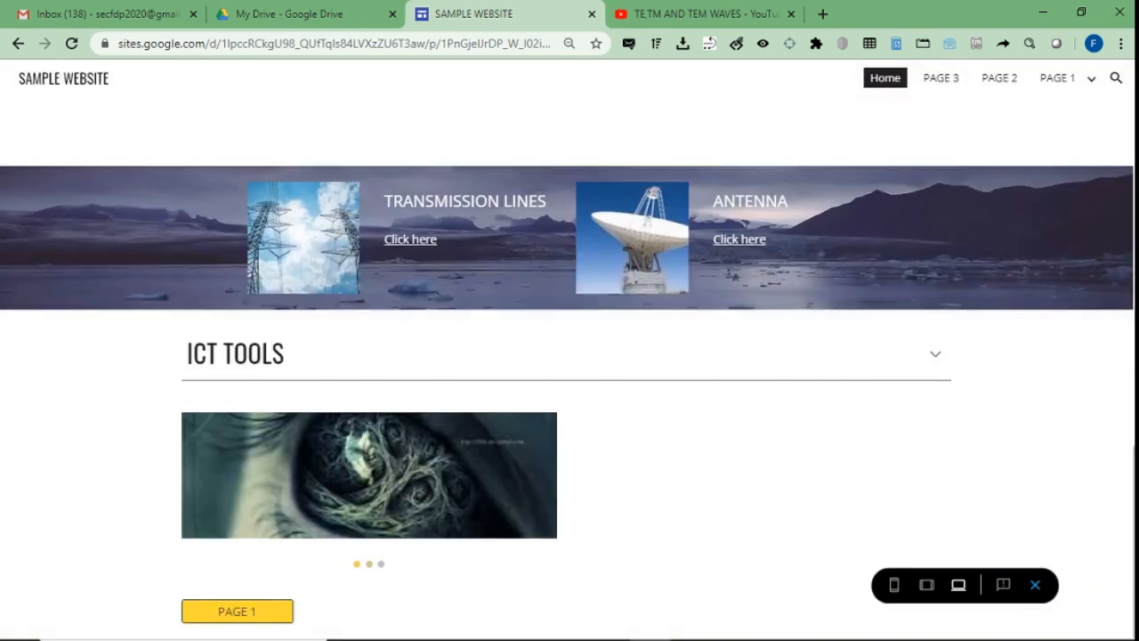
left_click(231, 613)
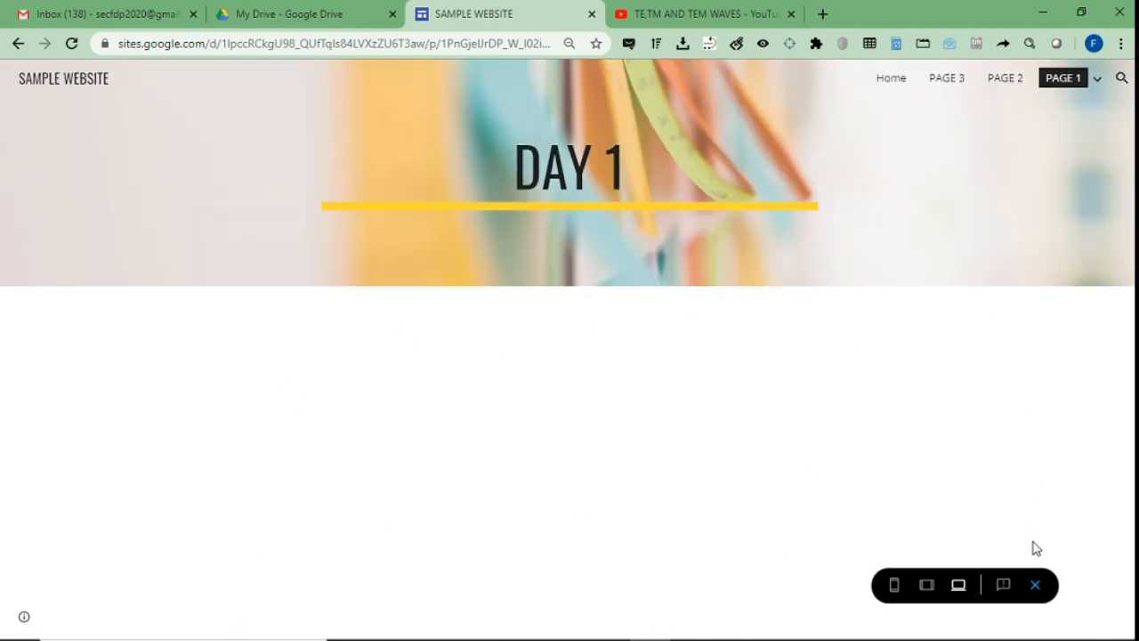
left_click(1035, 585)
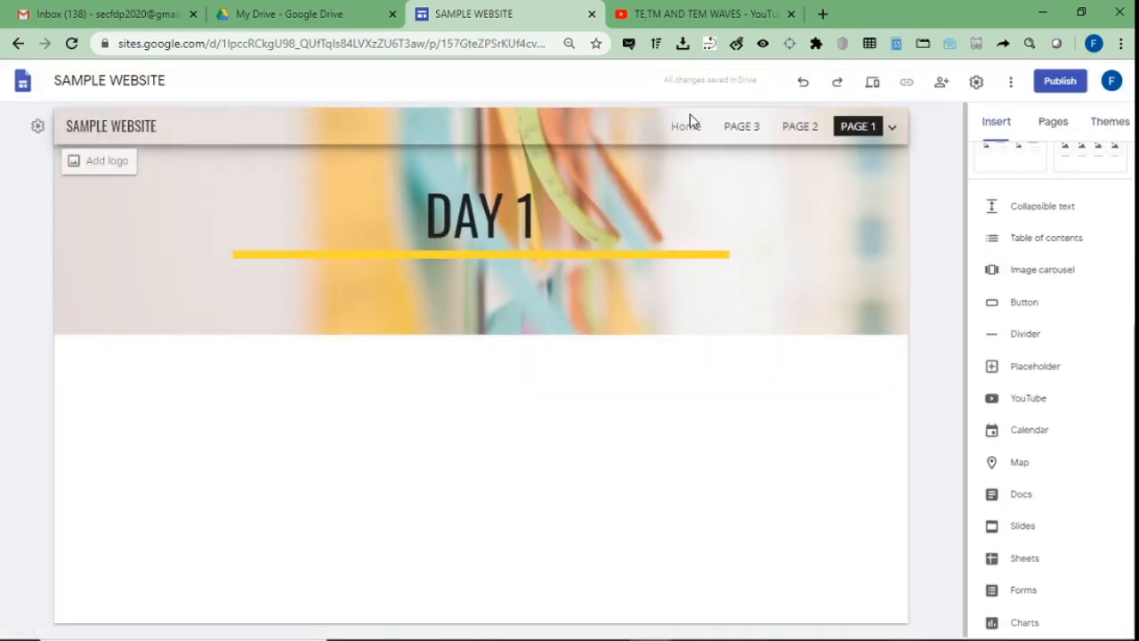
left_click(690, 127)
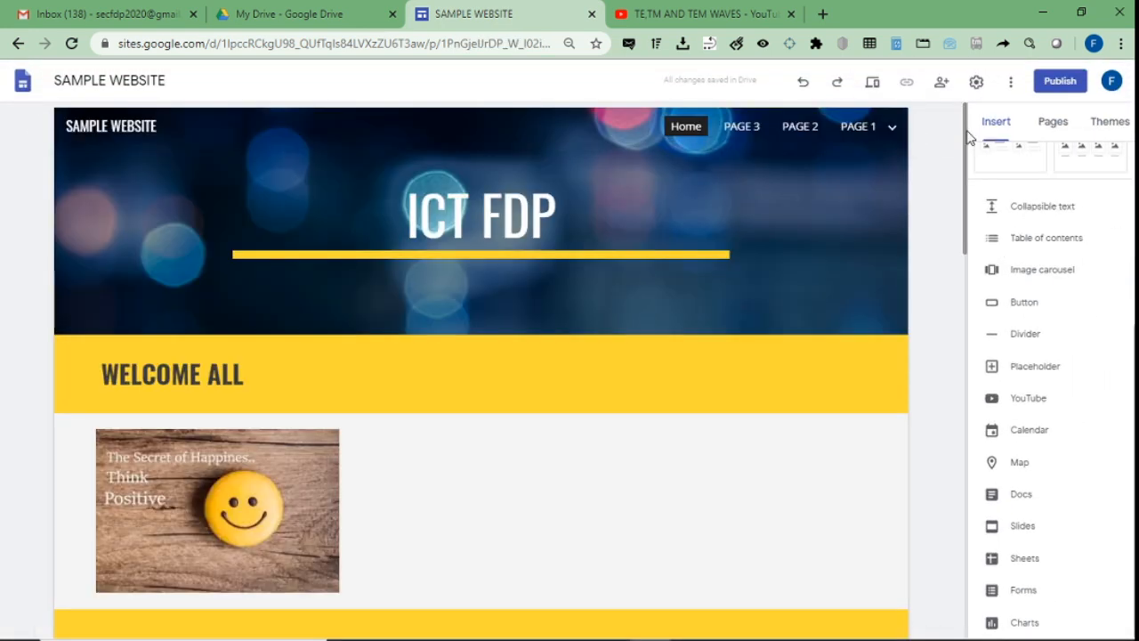
Move the PAGE 1 button beside the ICT TOOLS heading.
left_click_drag(965, 140, 958, 564)
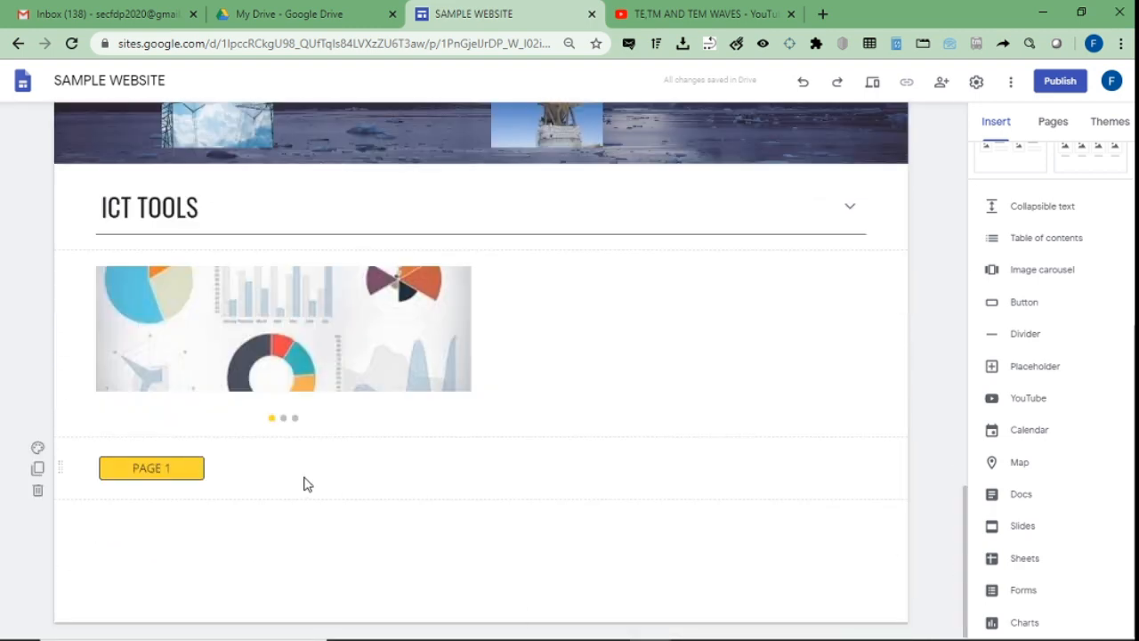
left_click(173, 469)
left_click_drag(174, 470, 643, 261)
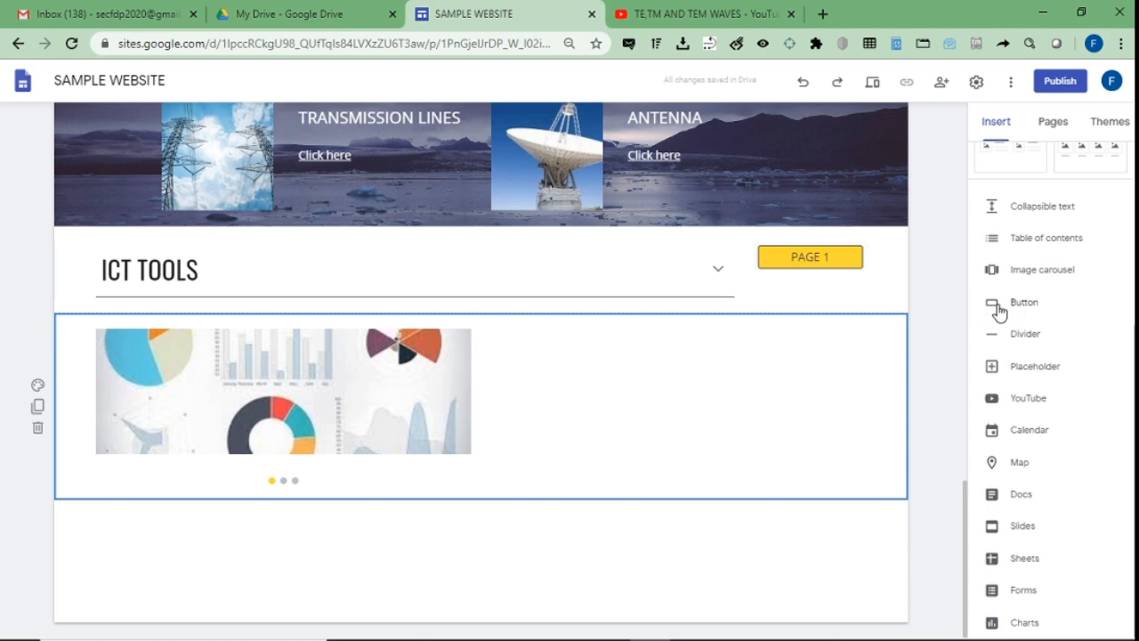
left_click(812, 258)
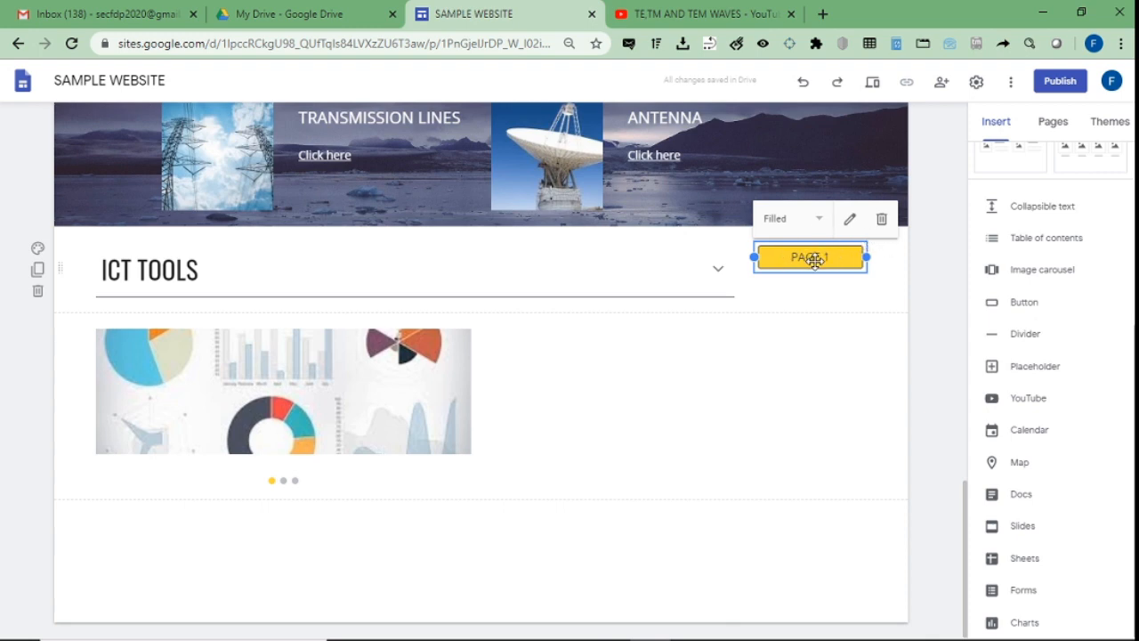
Add a PAGE 2 button linked to PAGE 2 and place it under PAGE 1.
left_click(1003, 303)
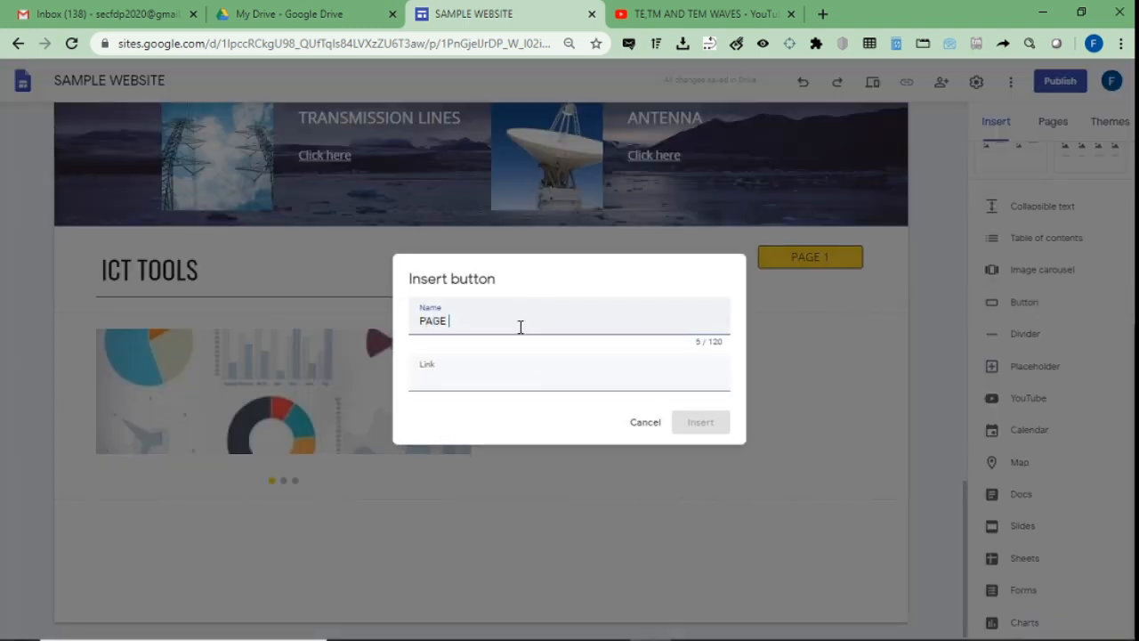
left_click(490, 374)
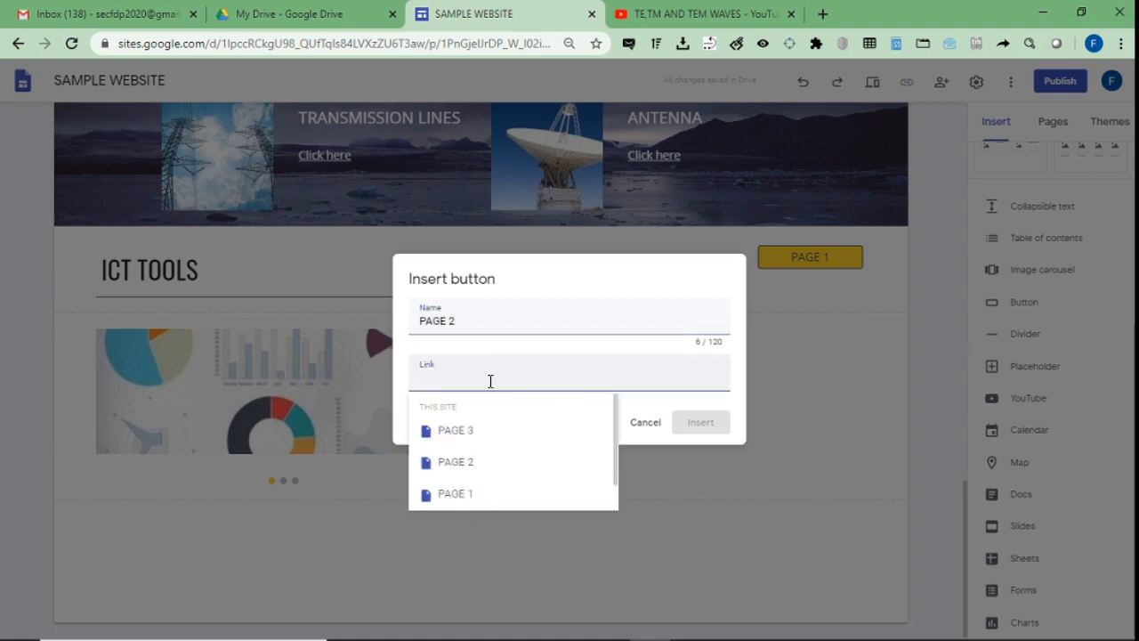
left_click(456, 462)
left_click(686, 423)
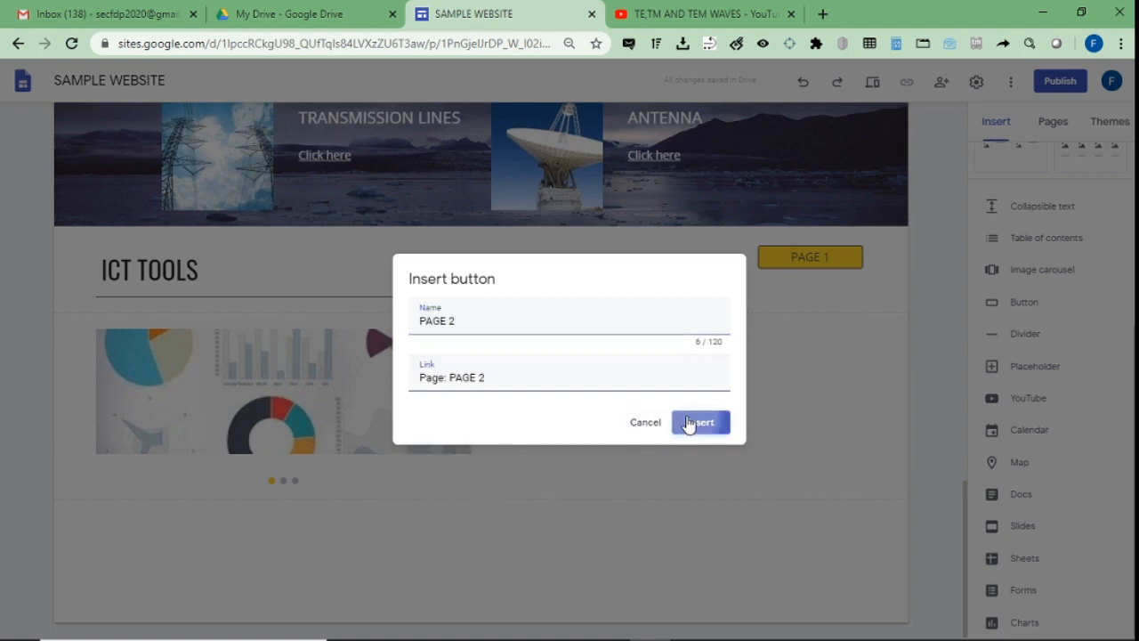
left_click_drag(186, 468, 774, 258)
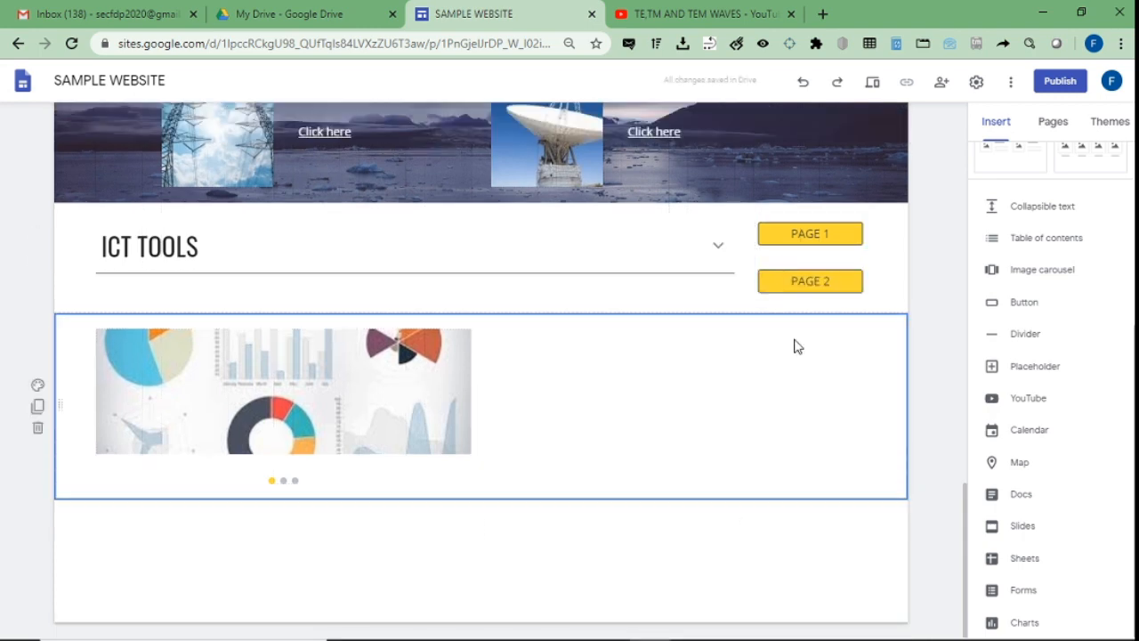
left_click(810, 282)
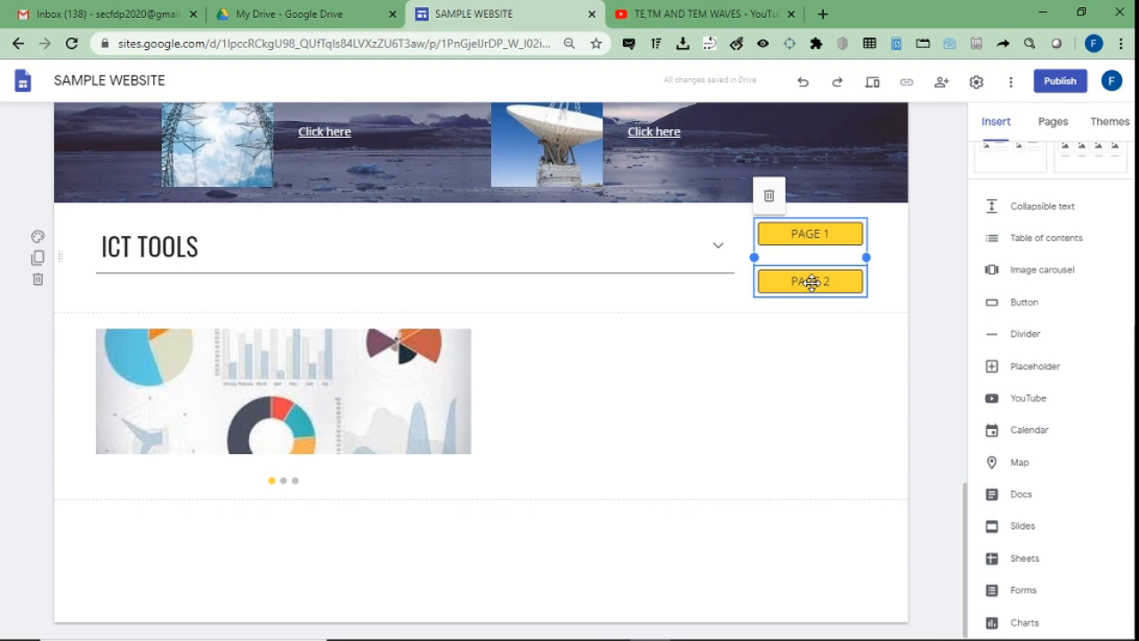
left_click(1011, 301)
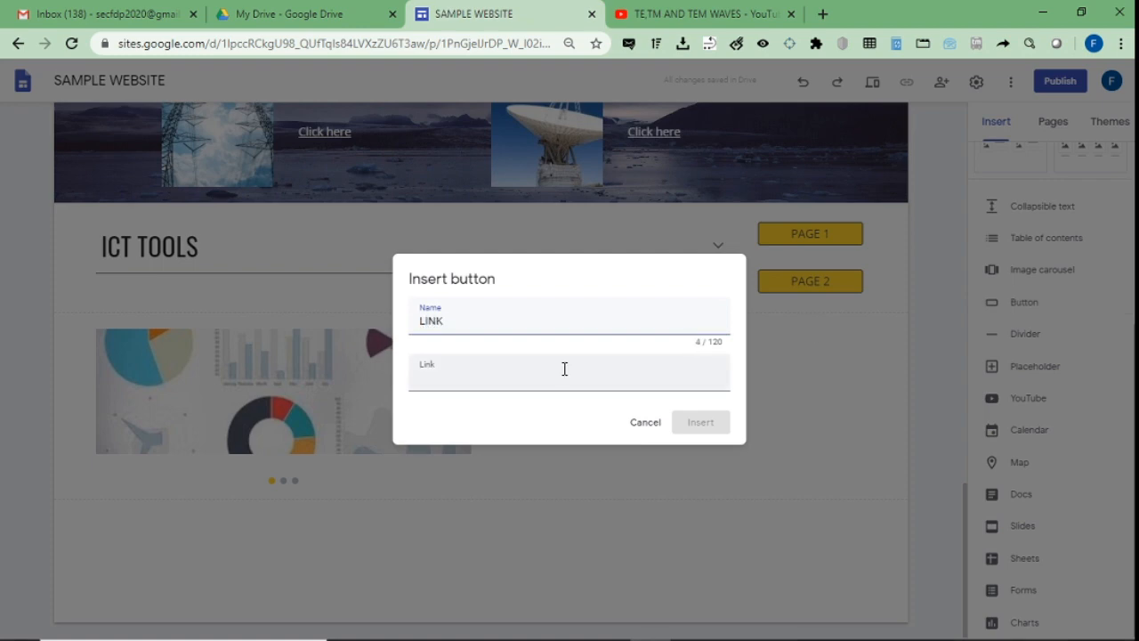
left_click(564, 368)
type("https://youtu.be/df0x_CGfju4")
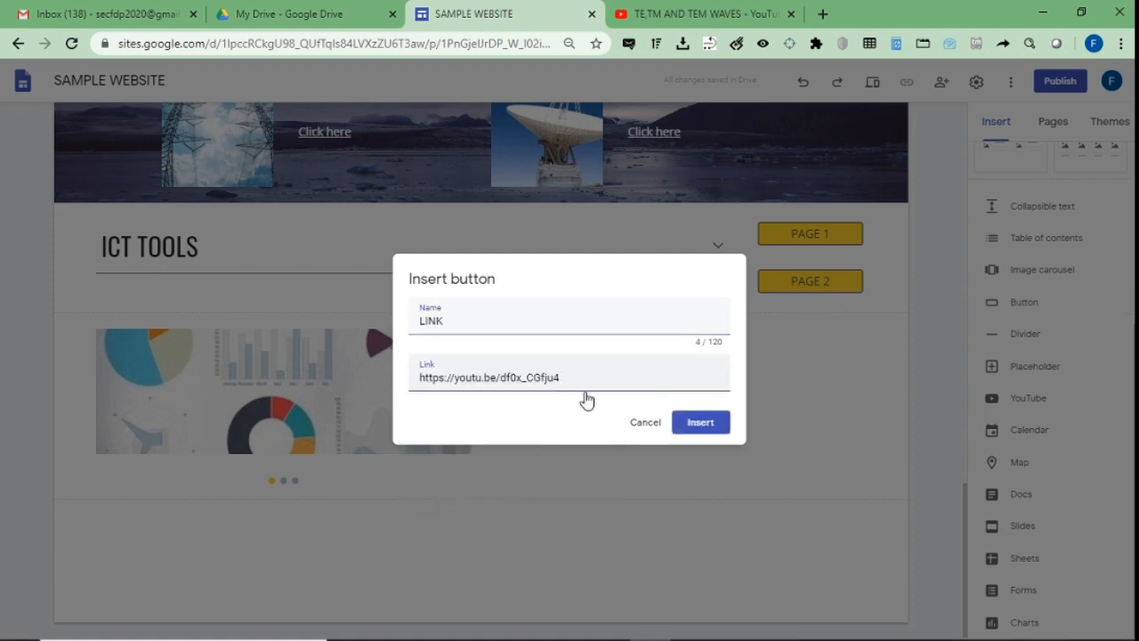
left_click(712, 423)
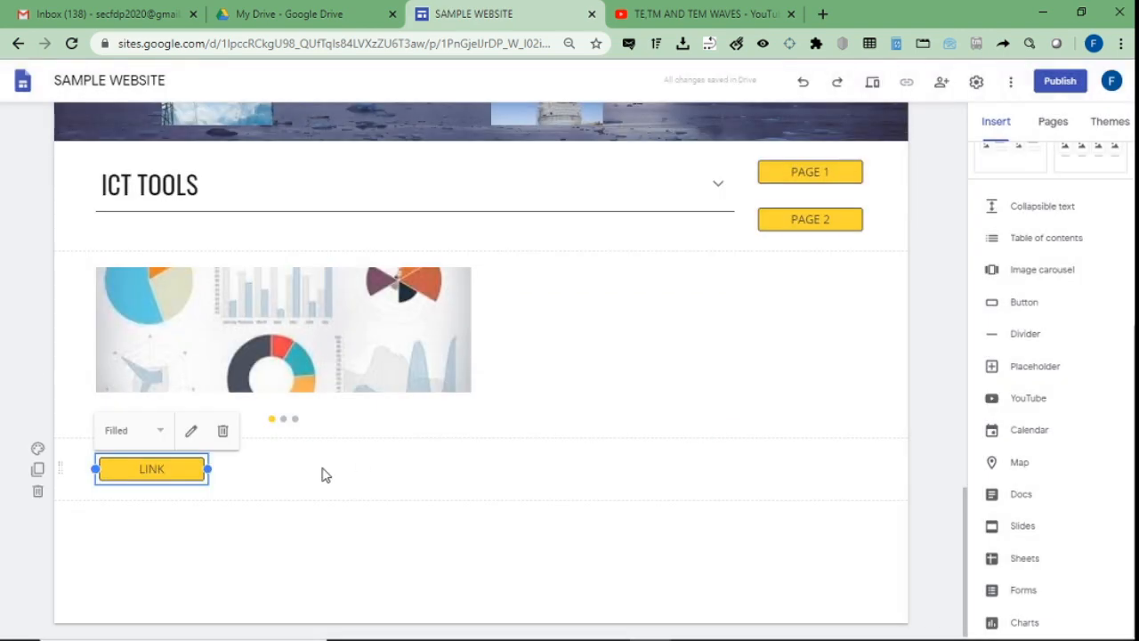
Preview the site with the new page and LINK buttons.
left_click(323, 475)
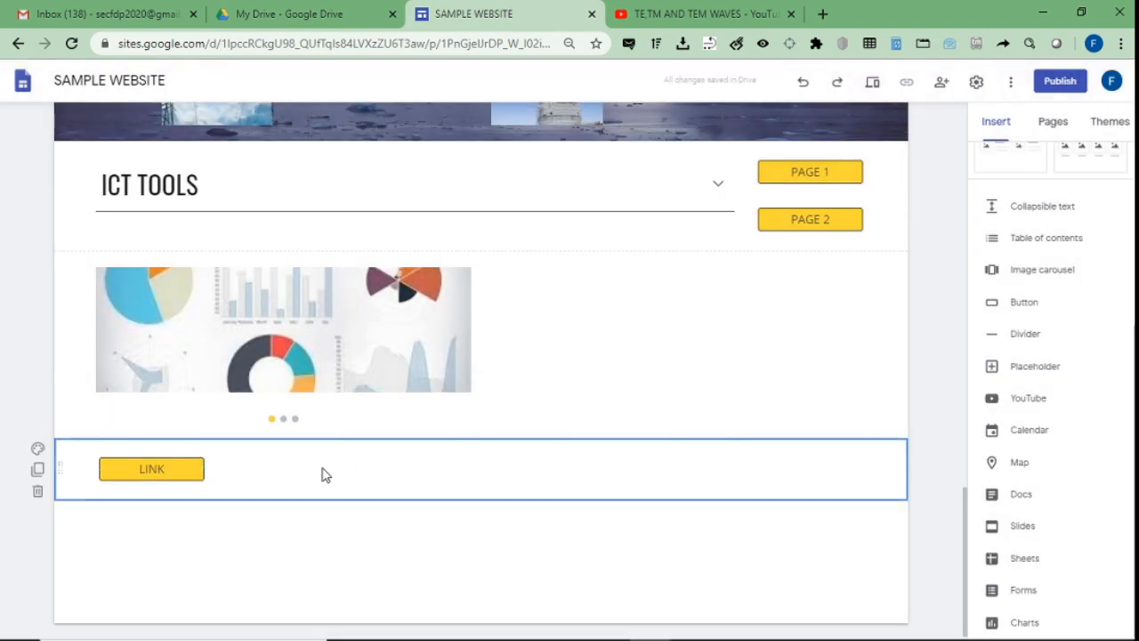
left_click(171, 469)
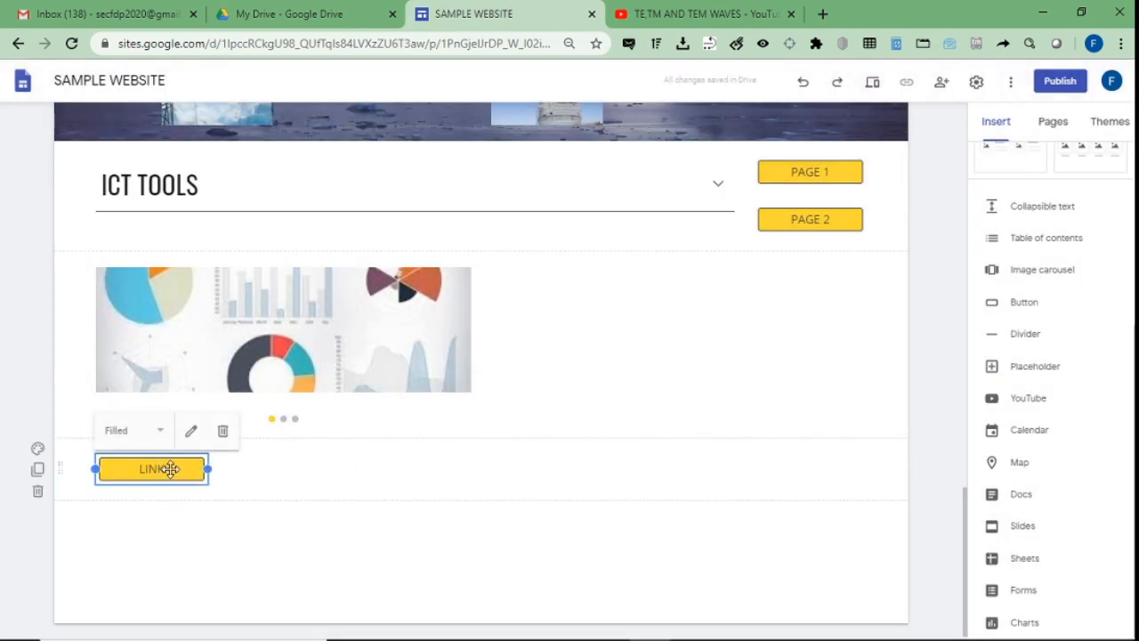
left_click(872, 83)
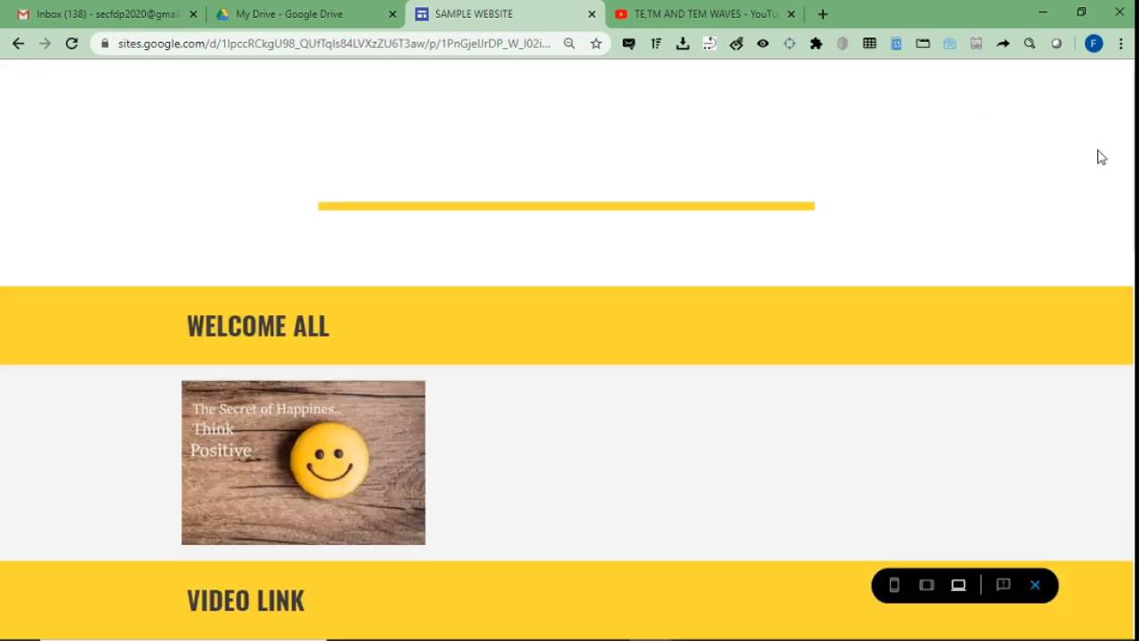
left_click_drag(1133, 160, 1131, 557)
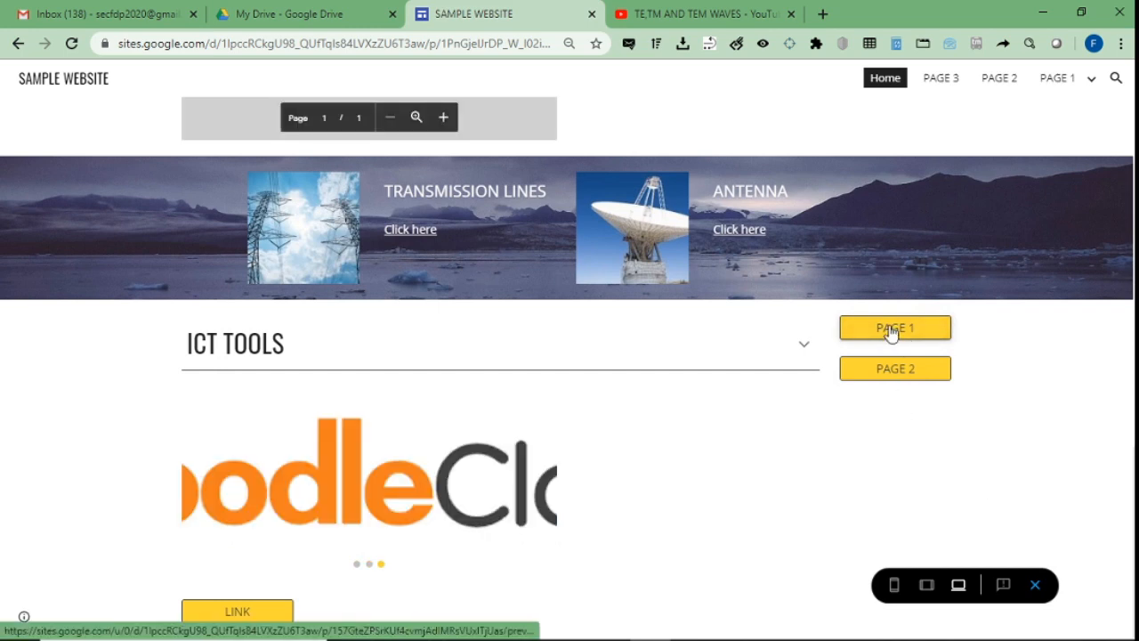
left_click(890, 328)
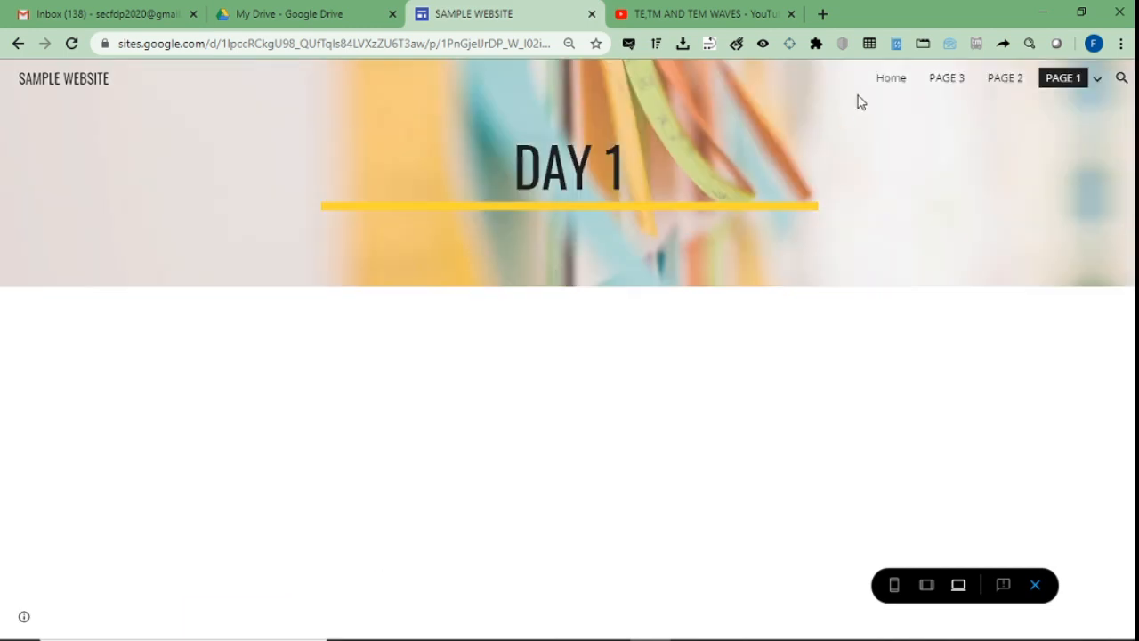
left_click(890, 79)
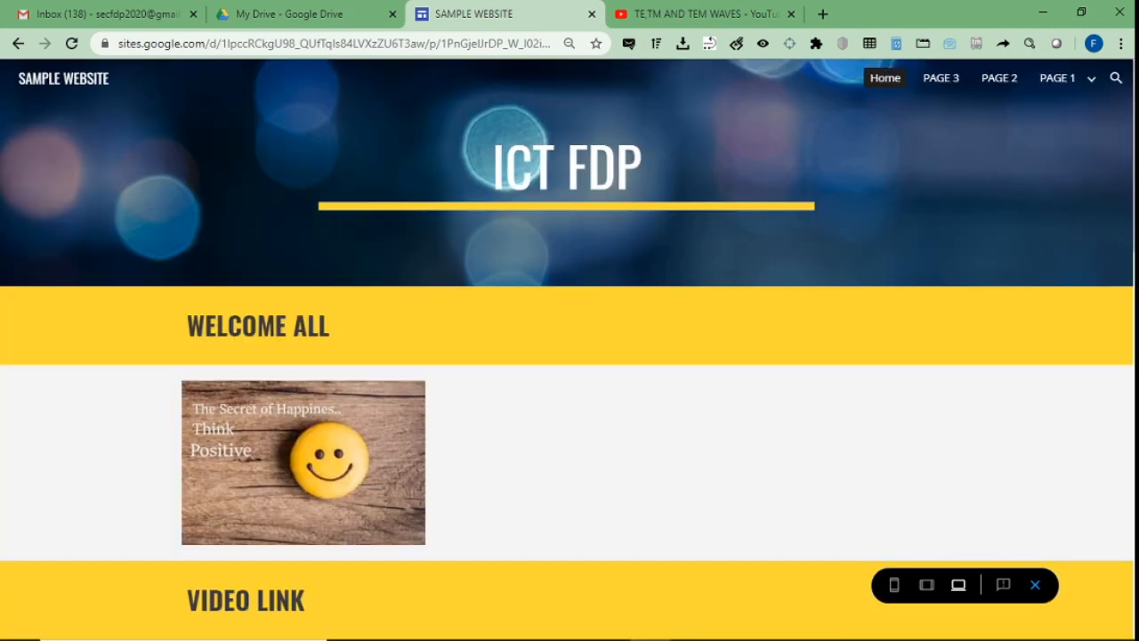
scroll(895, 83, "down", 10)
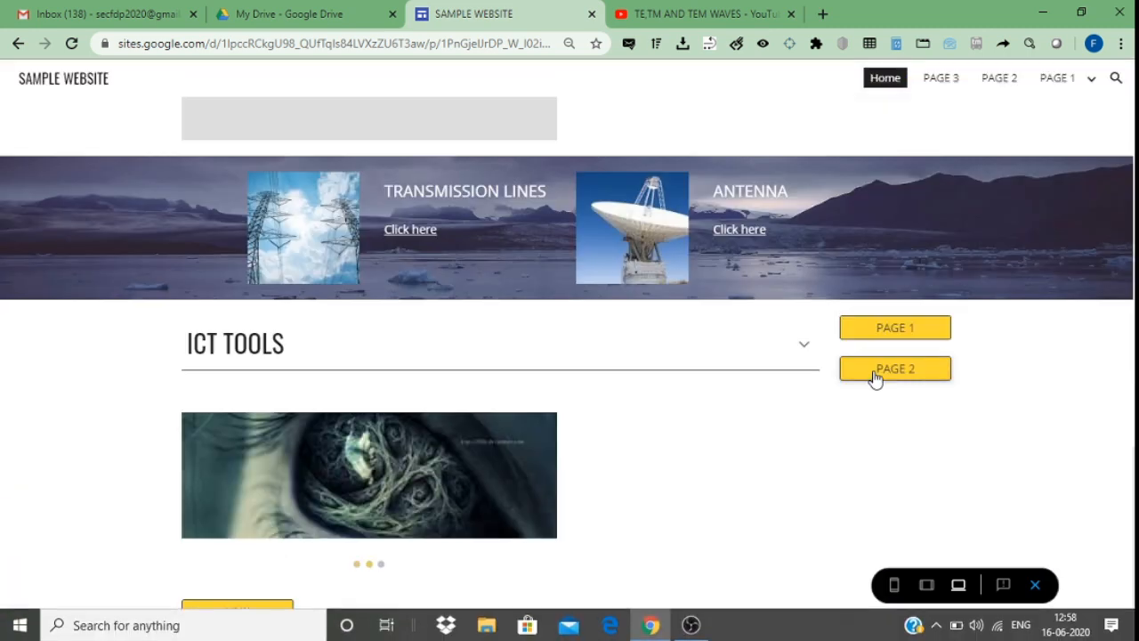
left_click(875, 376)
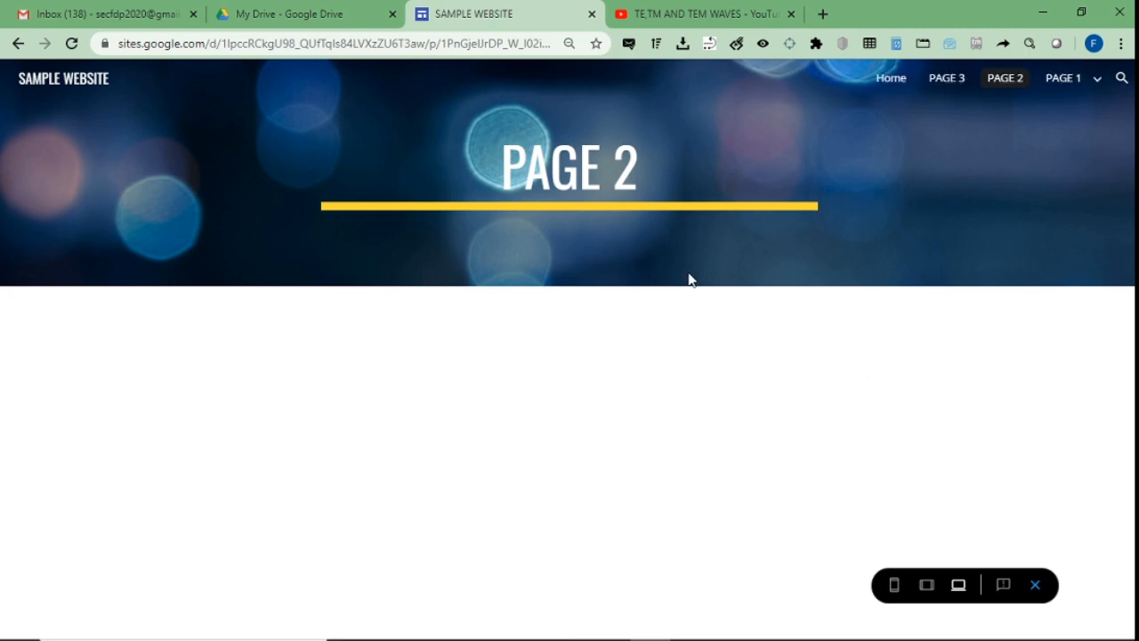
left_click(883, 82)
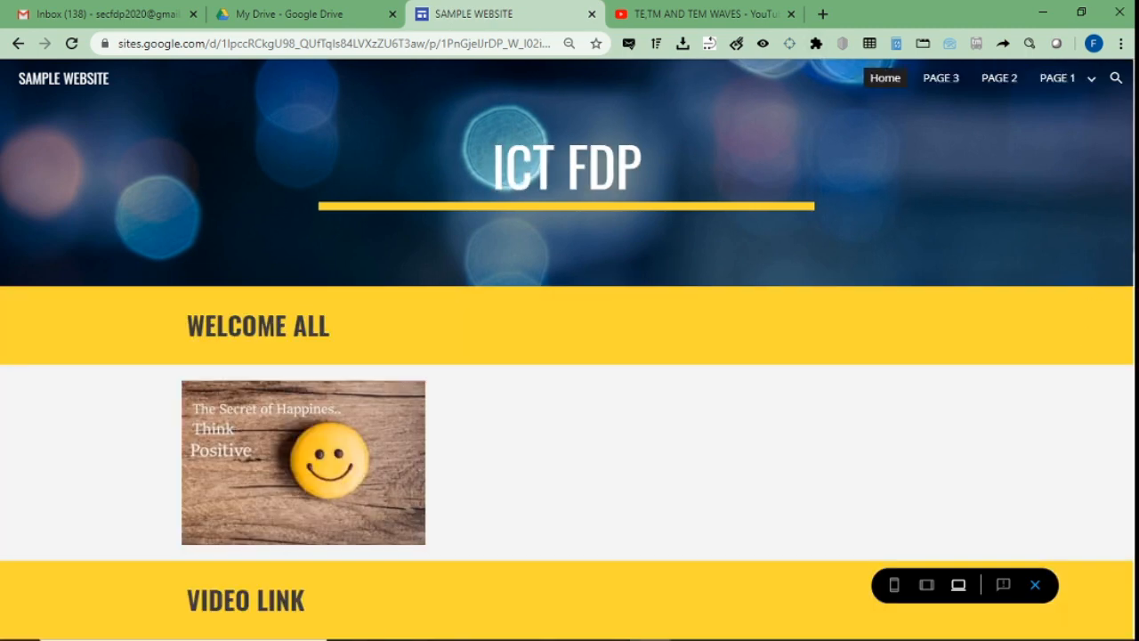
scroll(1082, 343, "down", 10)
scroll(1083, 344, "up", 4)
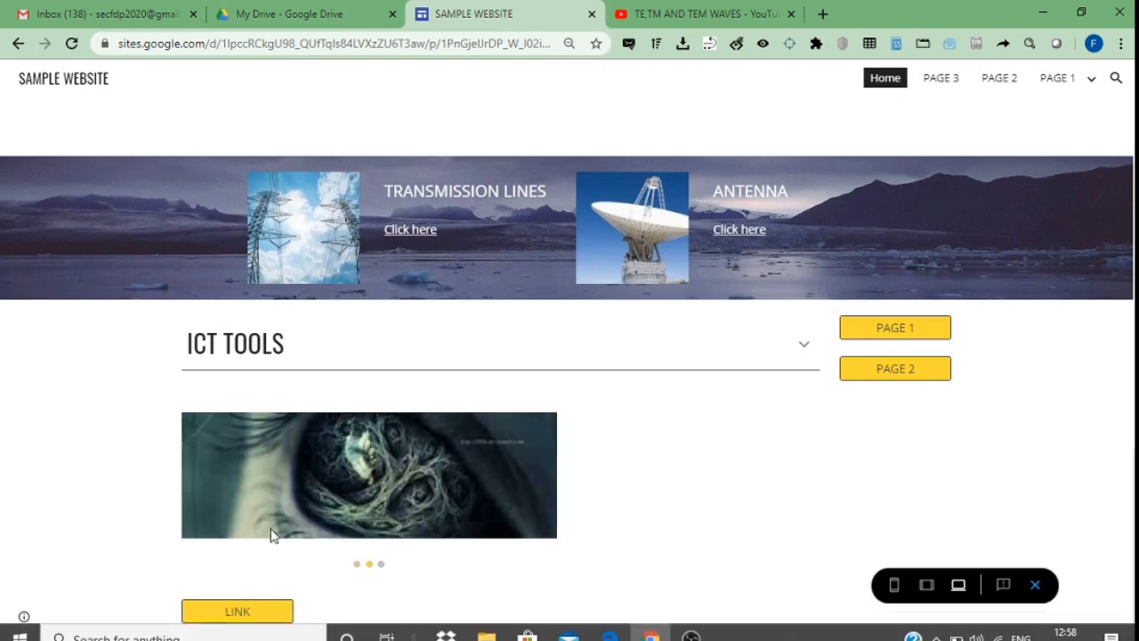
left_click(239, 614)
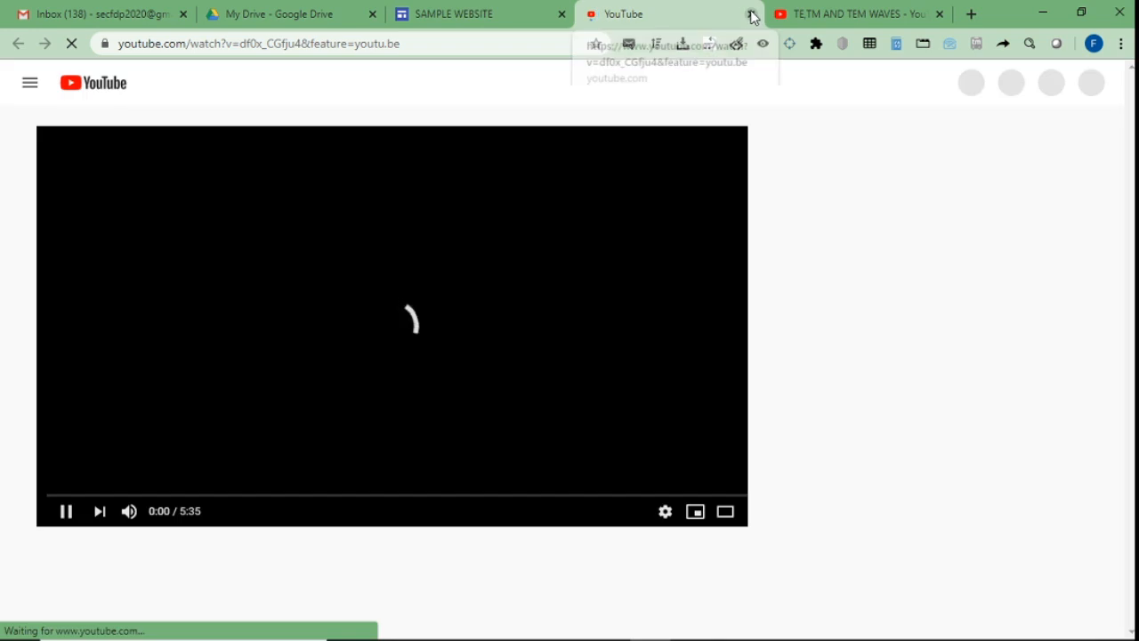
left_click(751, 14)
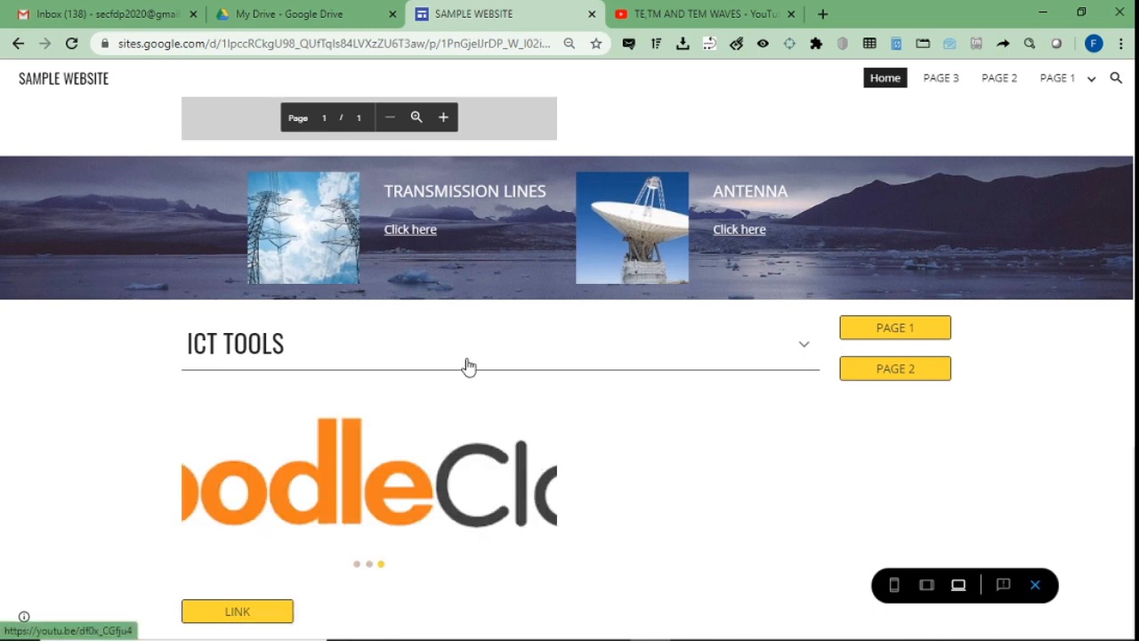
Return to editing and add a divider line below the LINK button.
left_click(1036, 585)
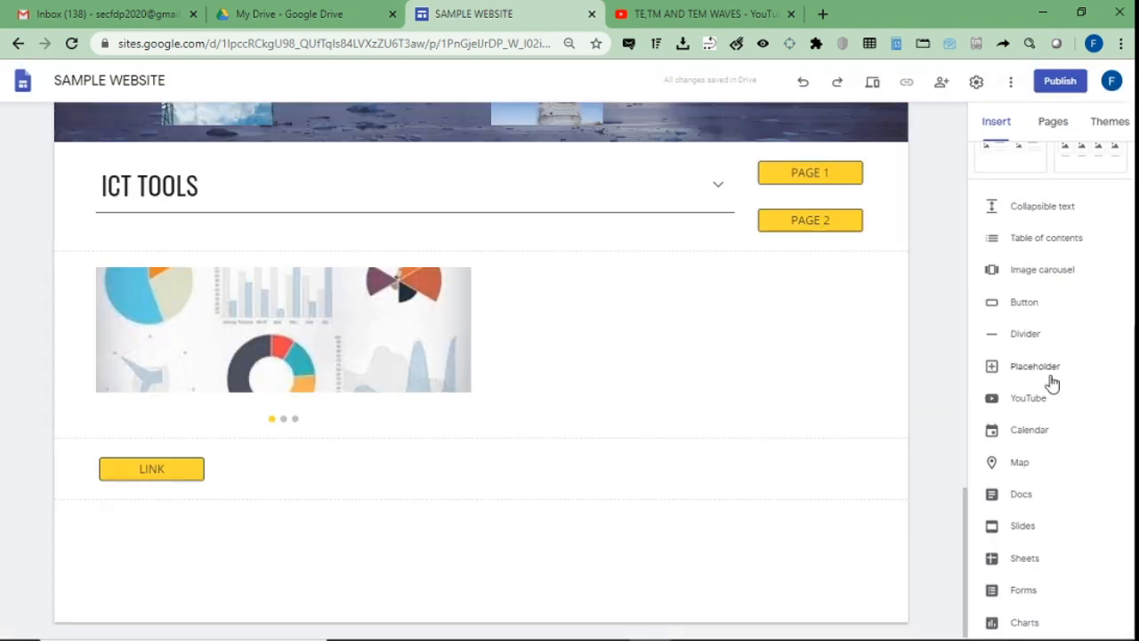
left_click(1025, 334)
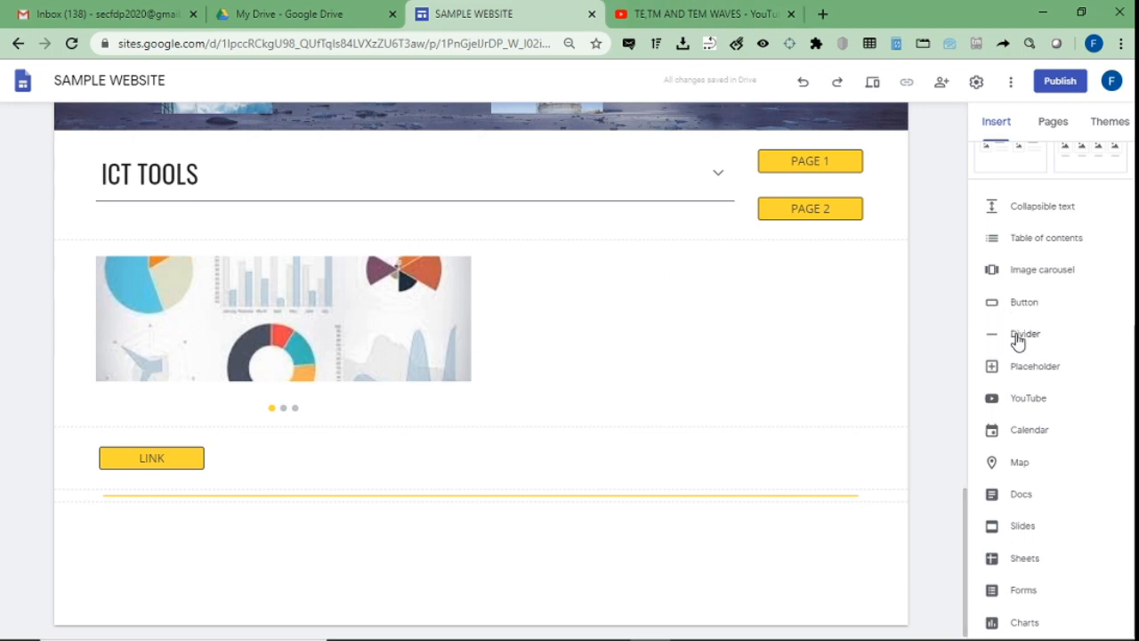
Add a placeholder block below the divider, then remove it.
left_click(1032, 368)
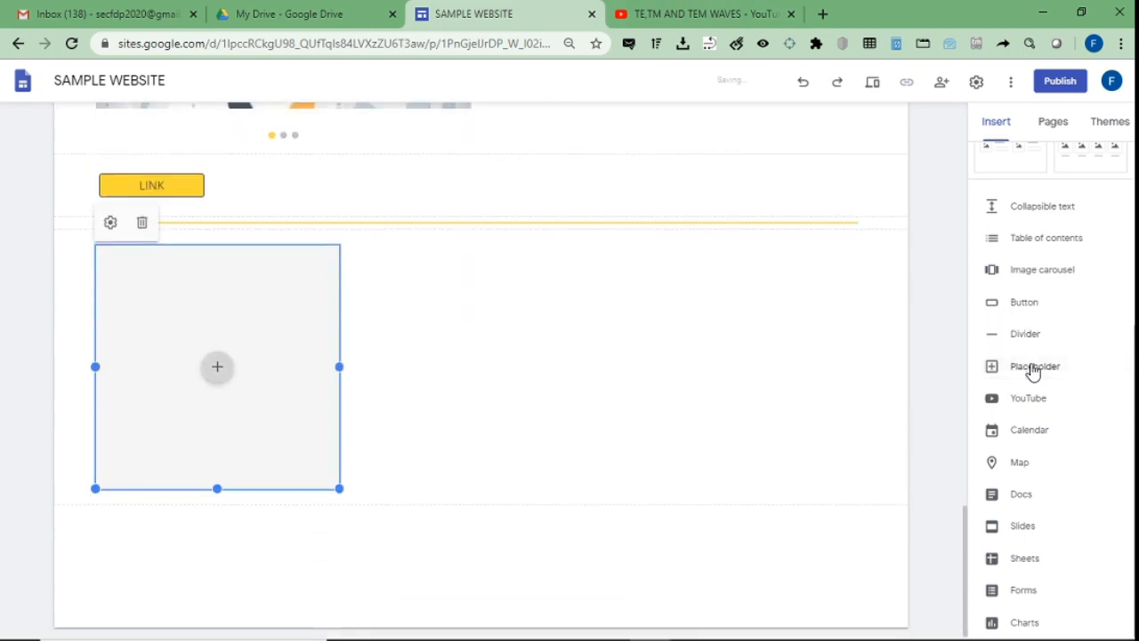
left_click(223, 372)
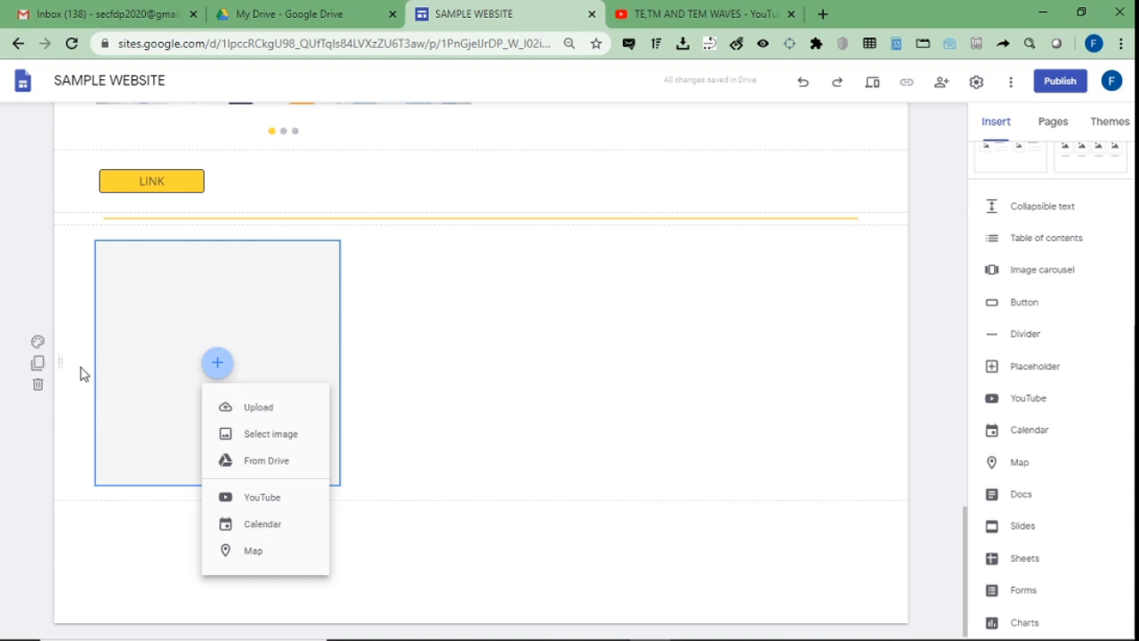
left_click(37, 385)
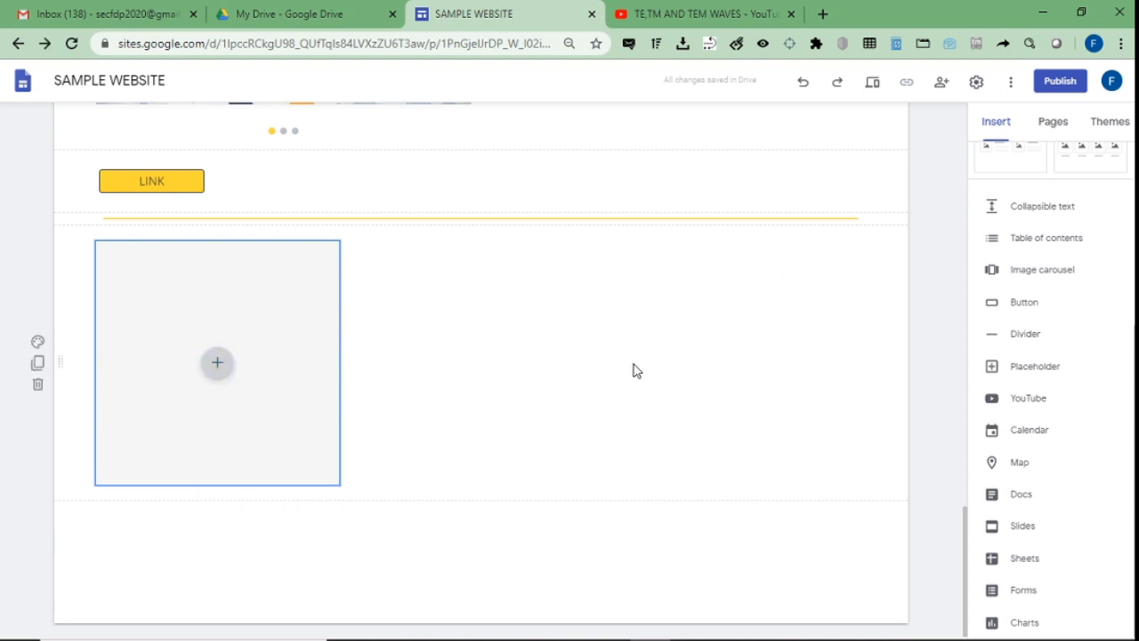
left_click(185, 363)
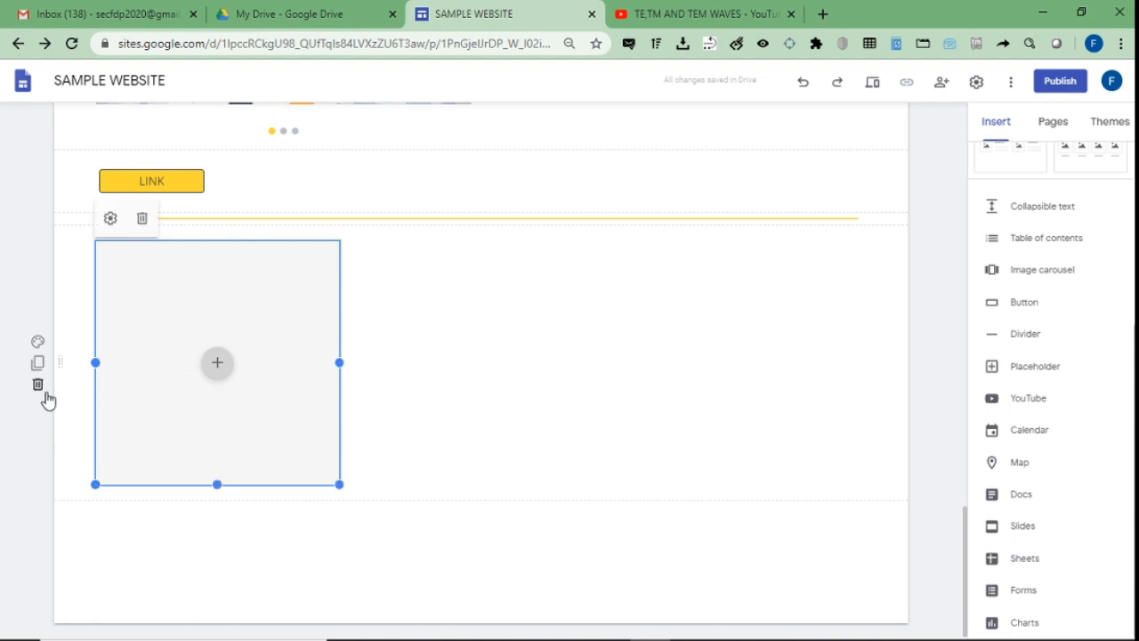
left_click(38, 385)
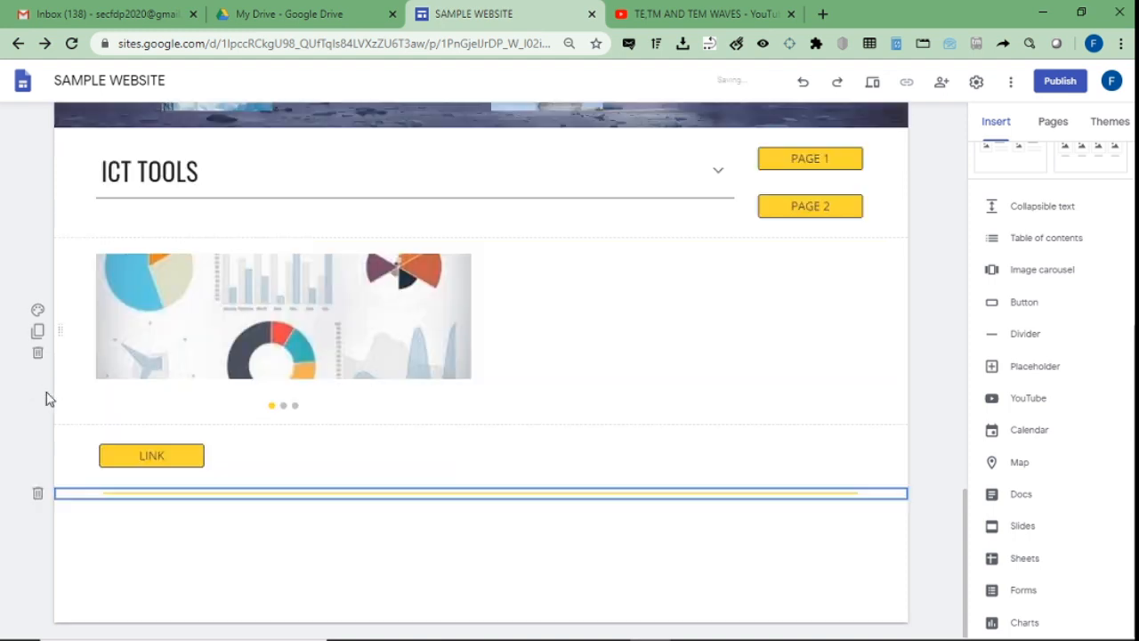
Search YouTube for 'ICT' and embed 'What is ICT??? | Brief introduction IT & ICT'.
left_click(1029, 399)
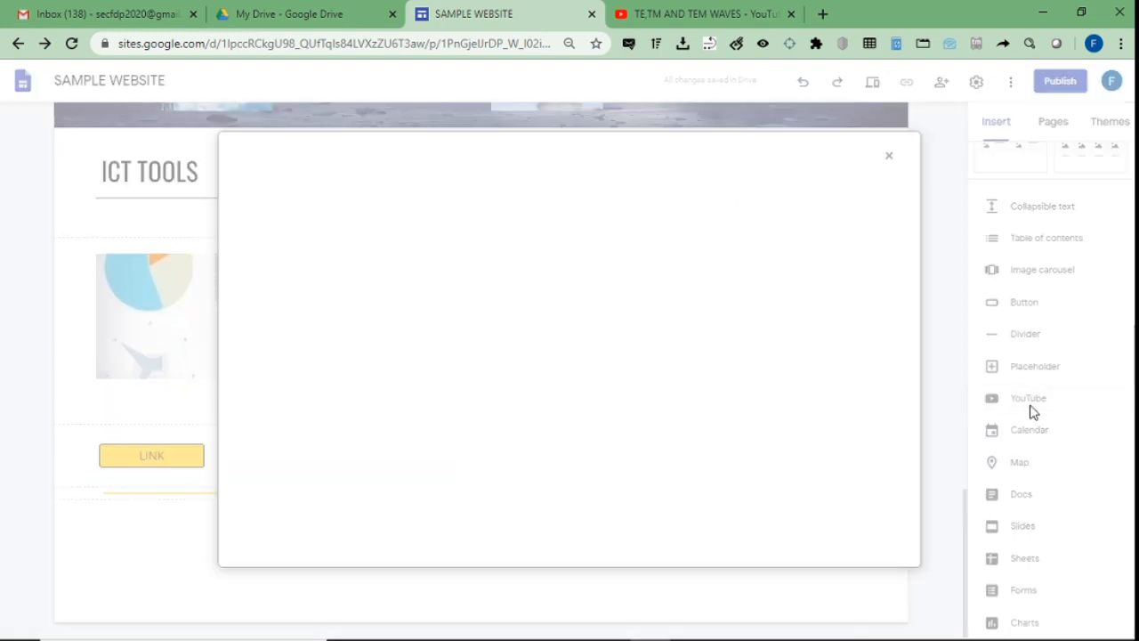
left_click(378, 225)
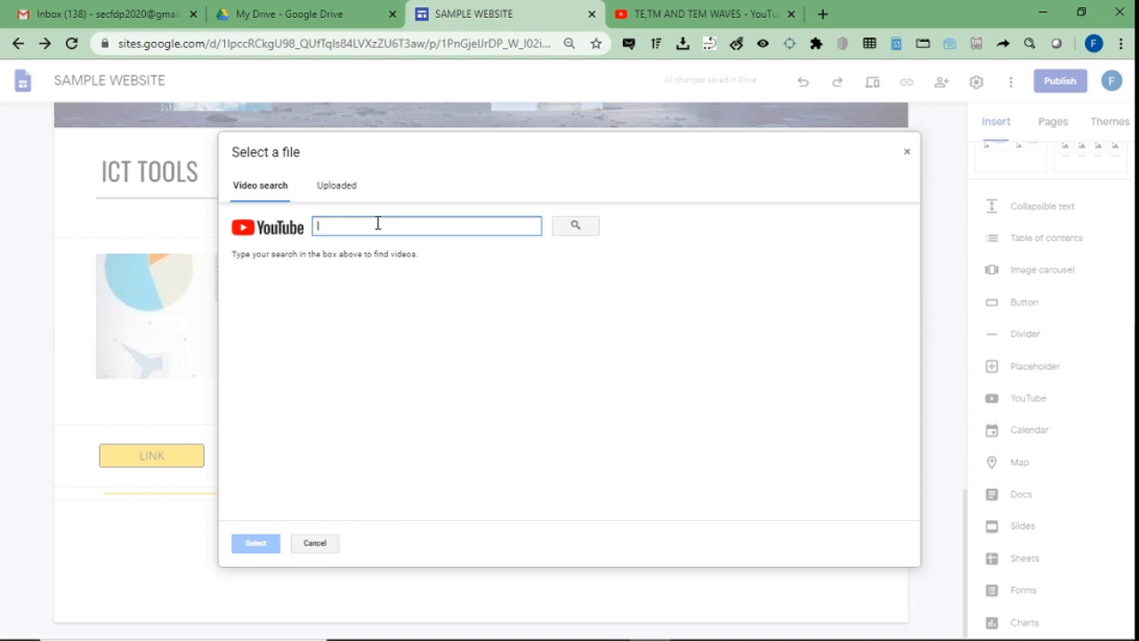
type("ICT")
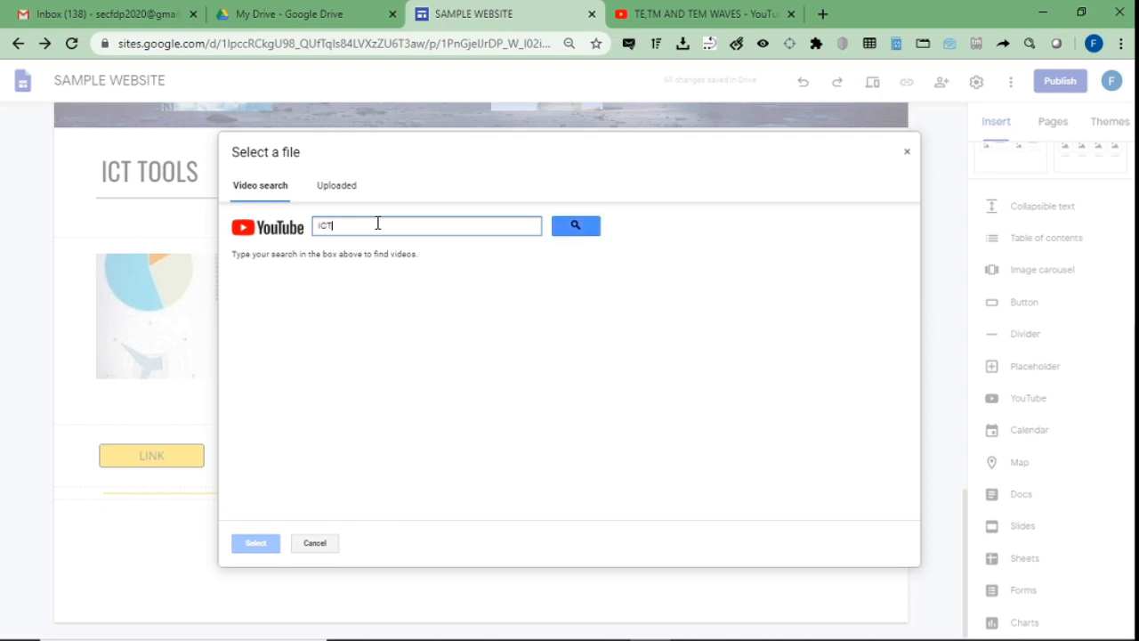
key("Return")
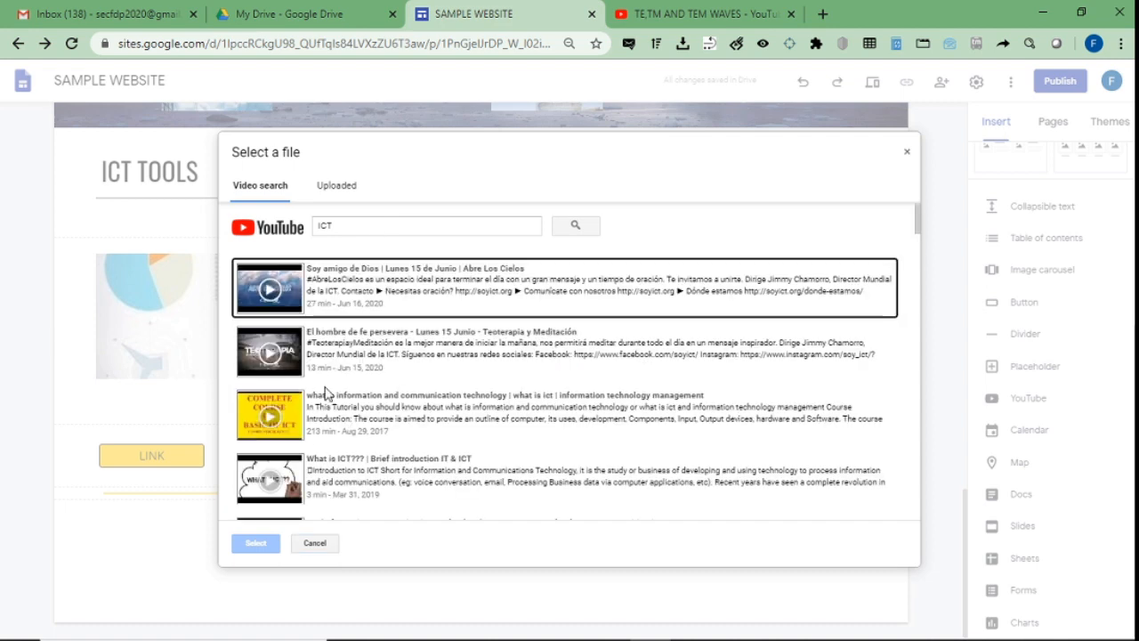
left_click(312, 470)
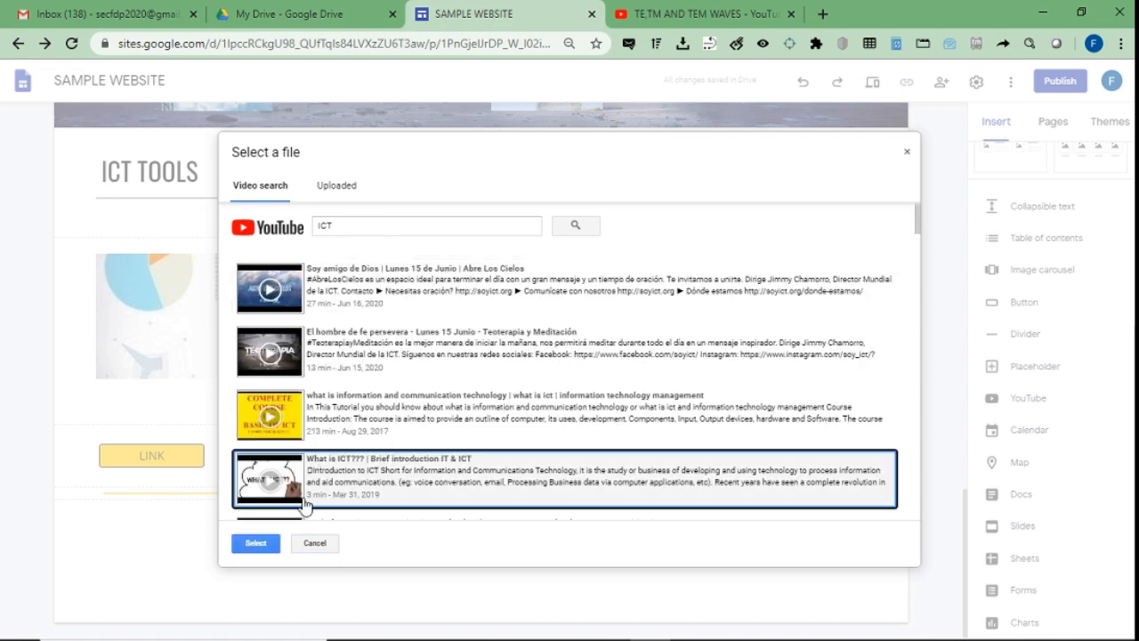
left_click(255, 542)
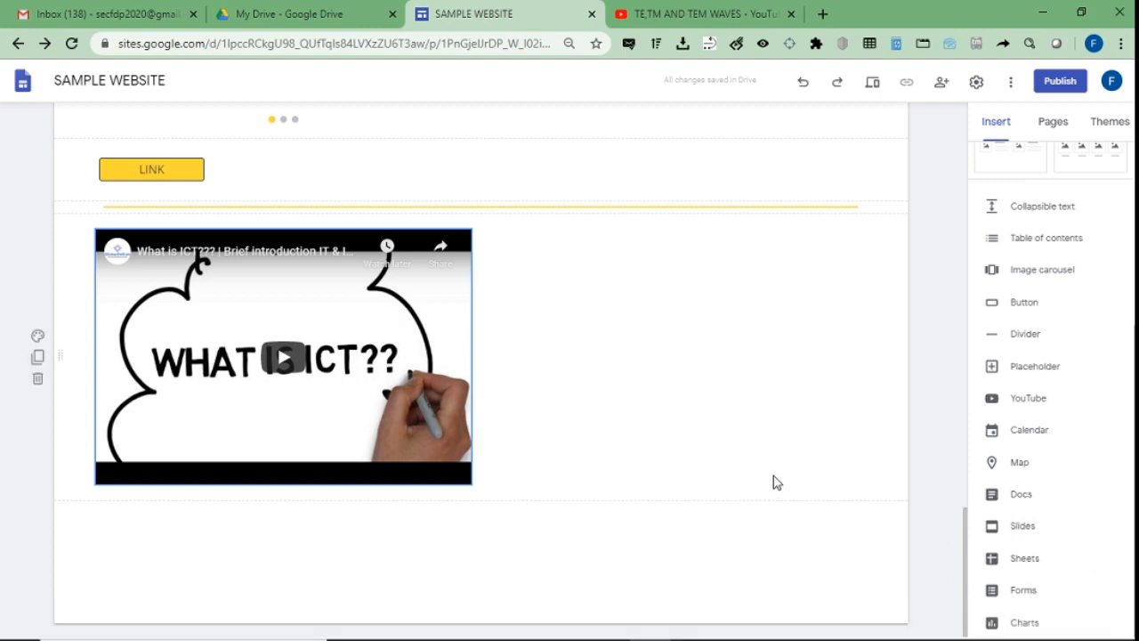
Embed the CERT SAMPLE Certificate of Appreciation slides below the ICT video.
left_click(1020, 527)
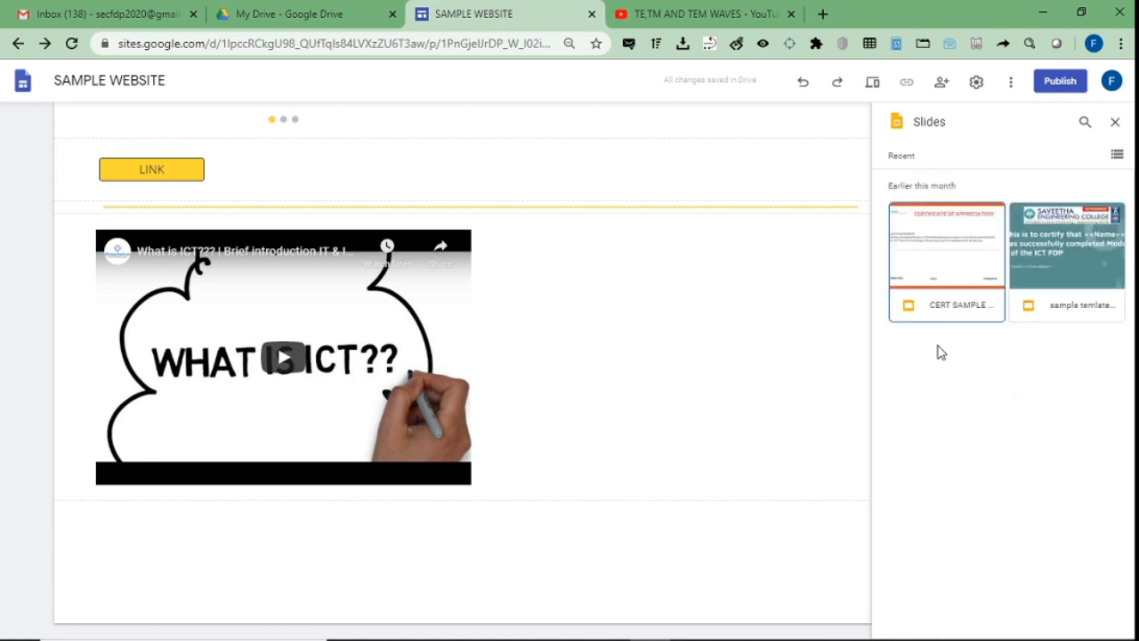
double_click(985, 223)
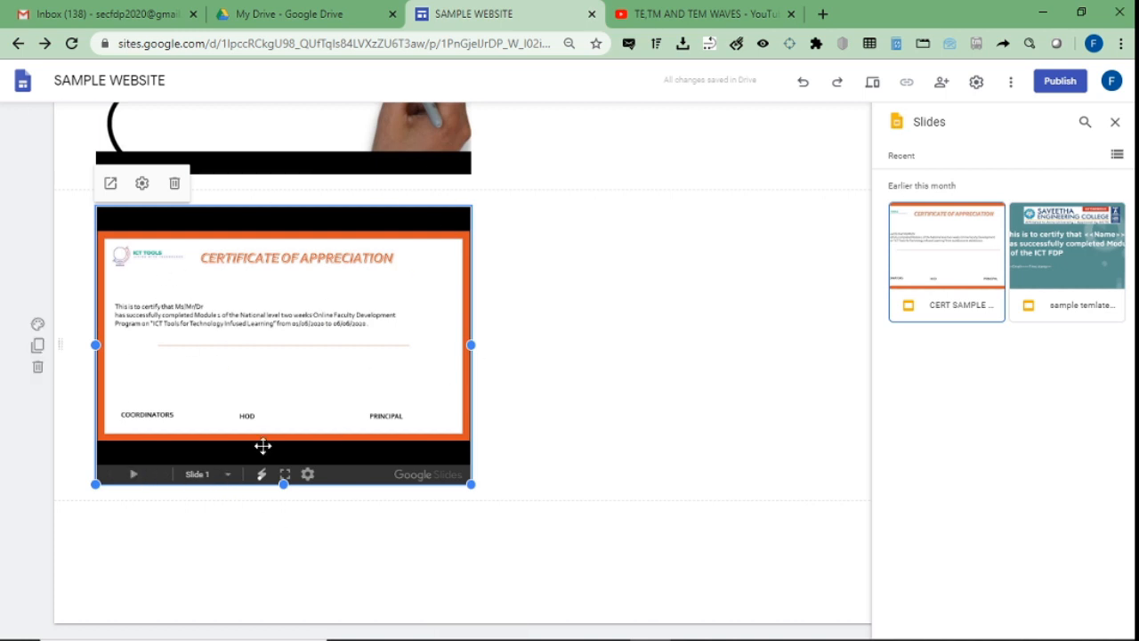
left_click(1114, 123)
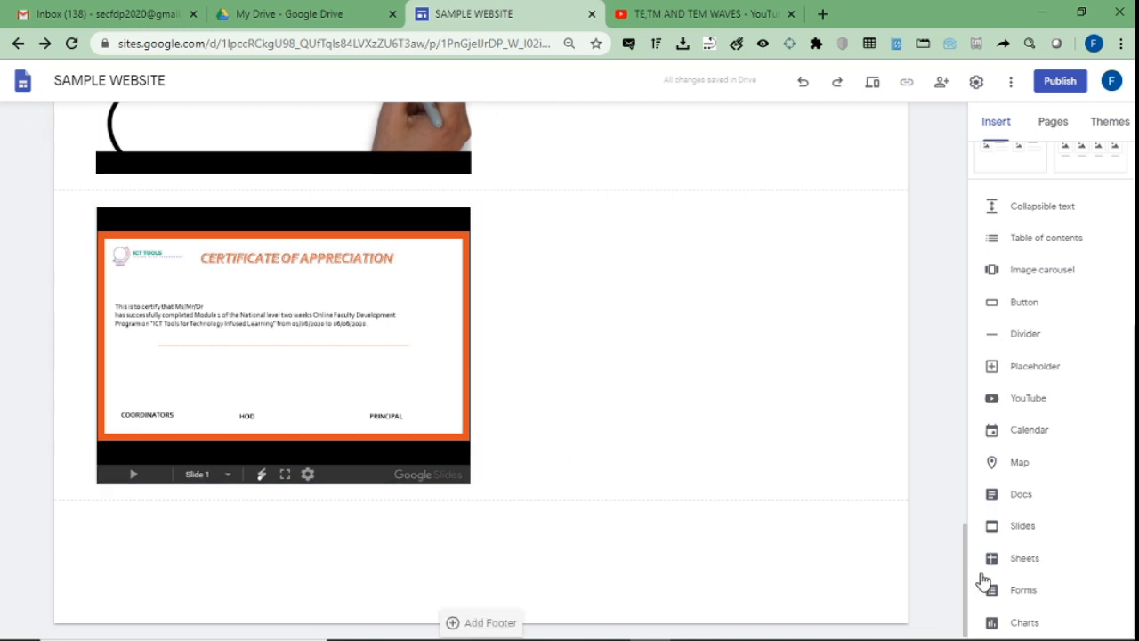
Embed the Google Form 'Feedback form- FDP' below the certificate slides.
left_click(1021, 598)
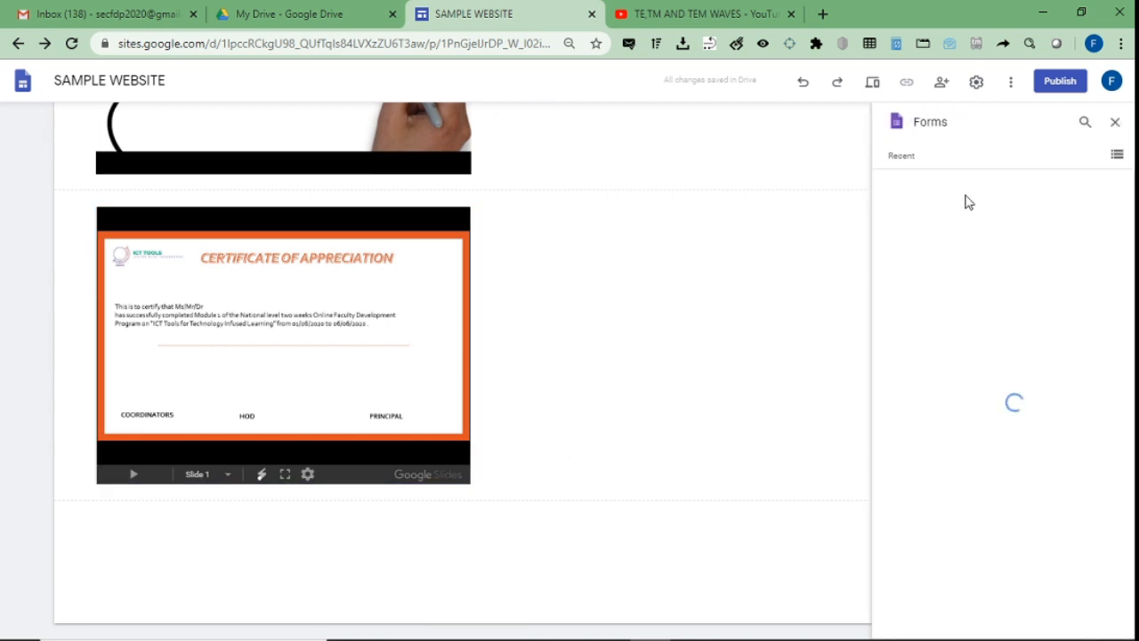
left_click(950, 269)
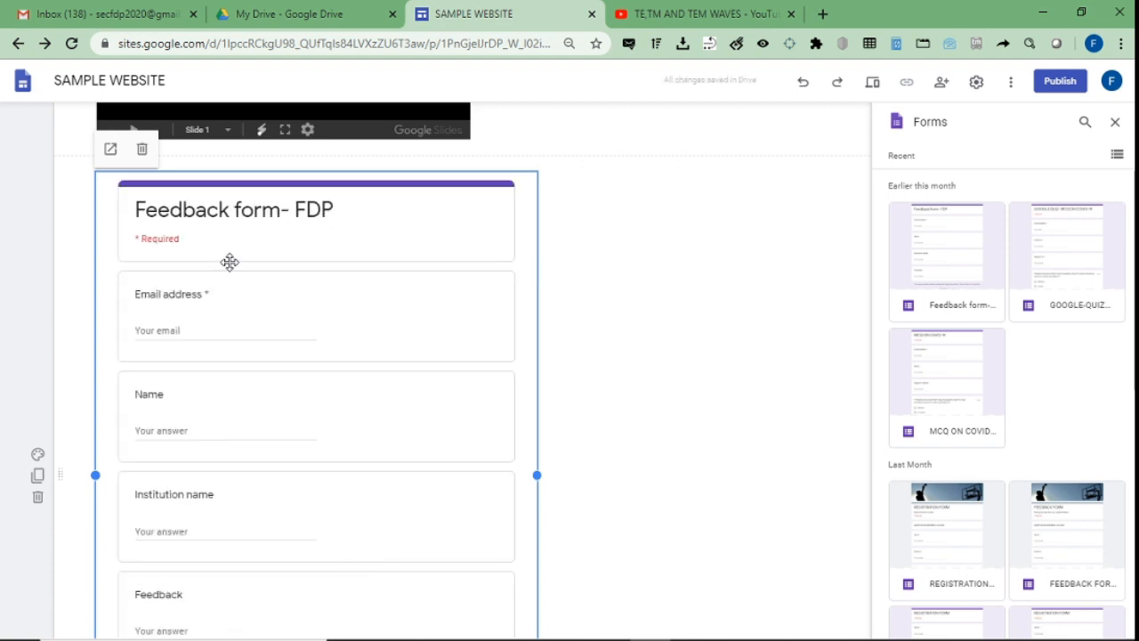
left_click(670, 275)
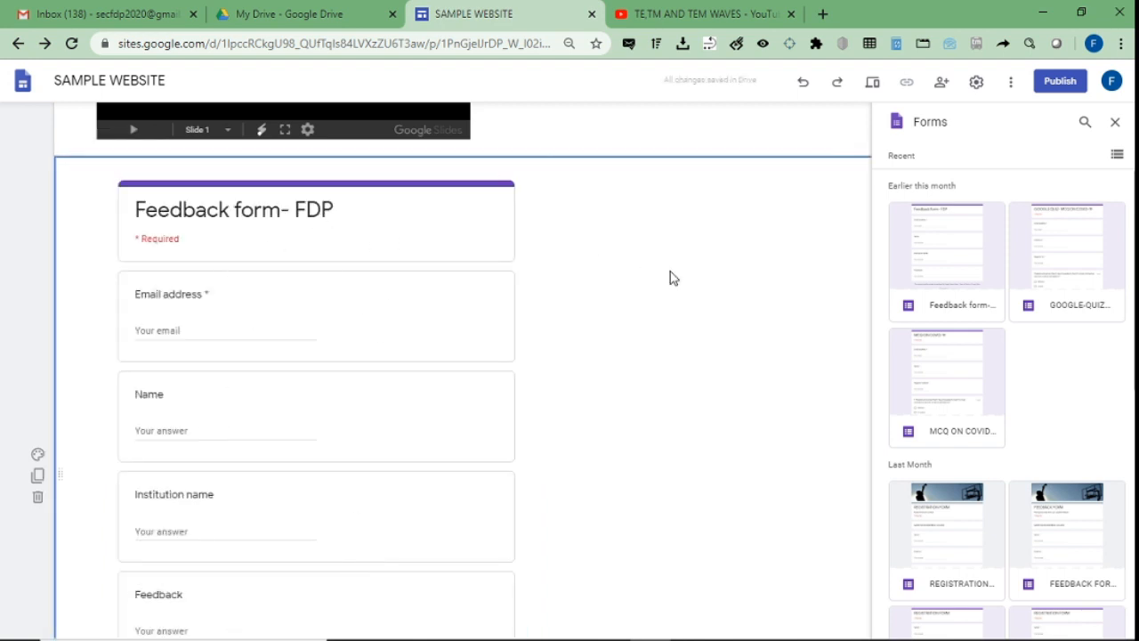
Preview the page, scroll down and open the embedded feedback form in its own tab.
left_click(872, 81)
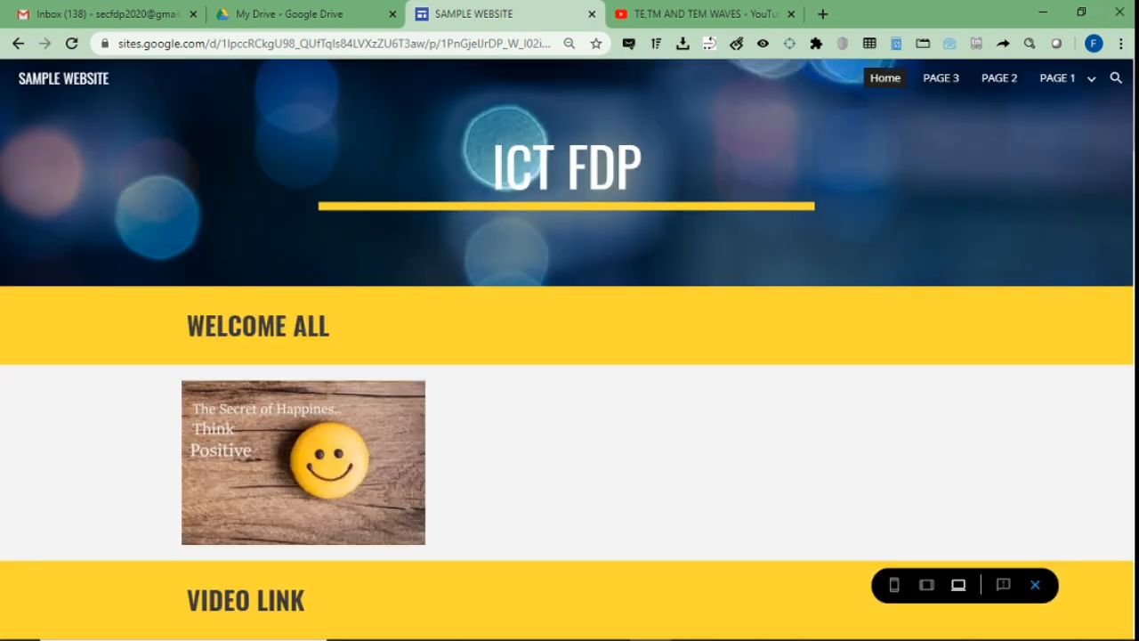
scroll(569, 355, "down", 7)
scroll(570, 356, "down", 8)
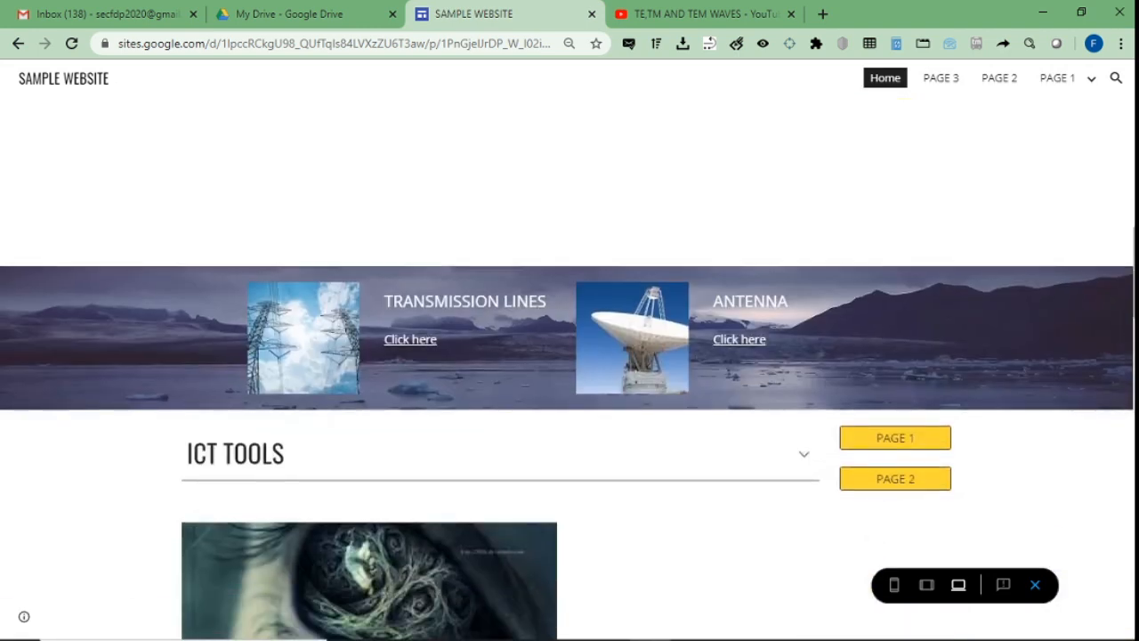
scroll(570, 356, "down", 3)
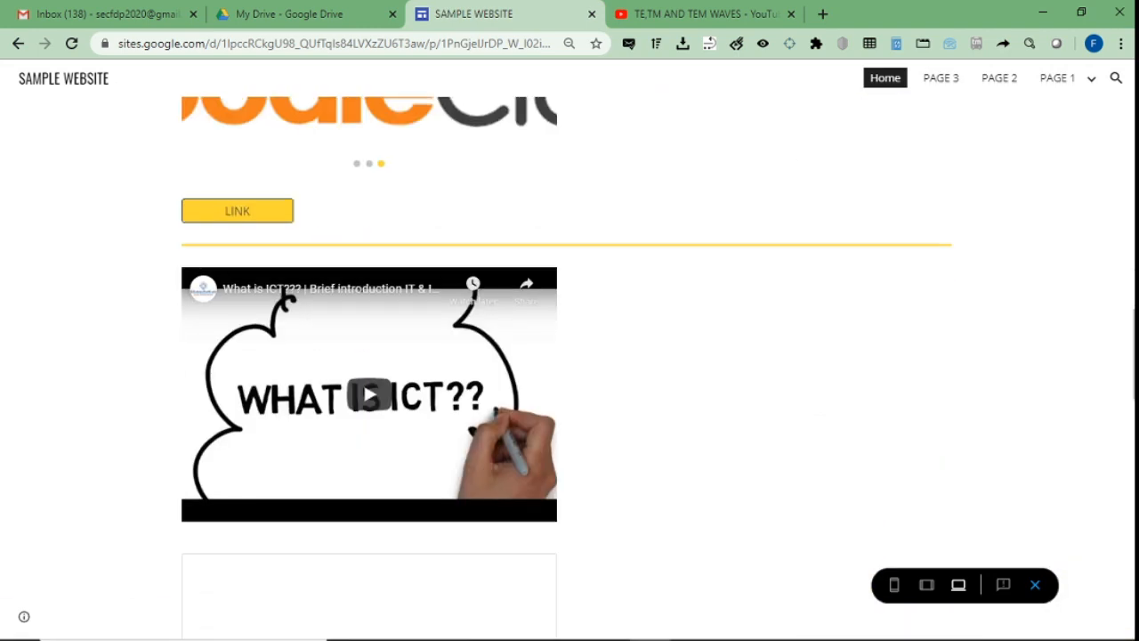
scroll(570, 356, "down", 3)
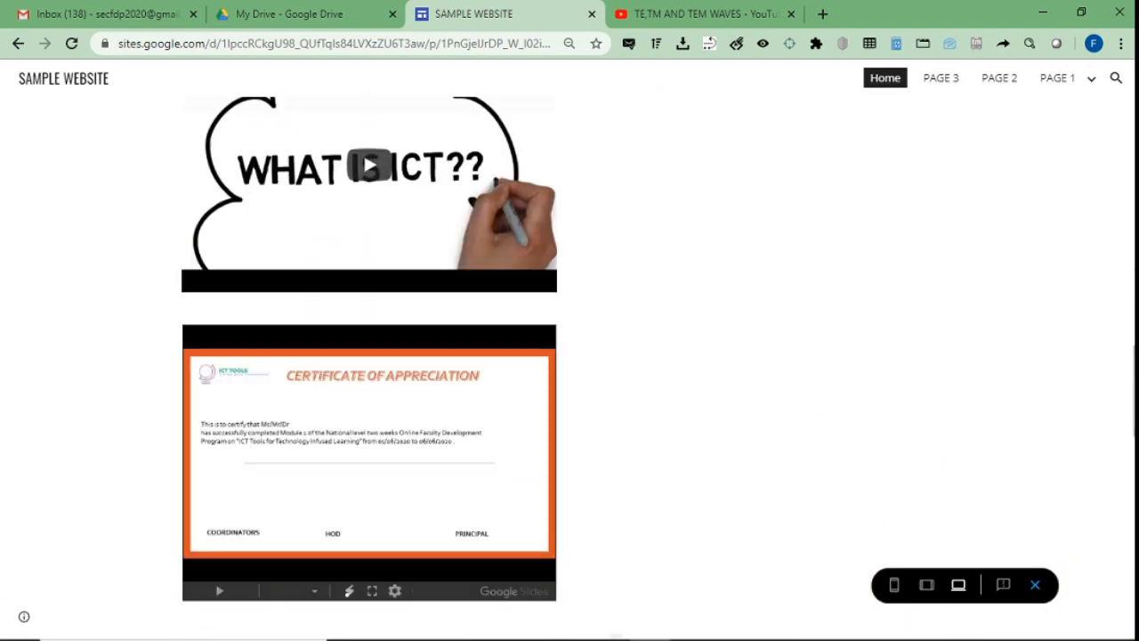
scroll(369, 356, "down", 2)
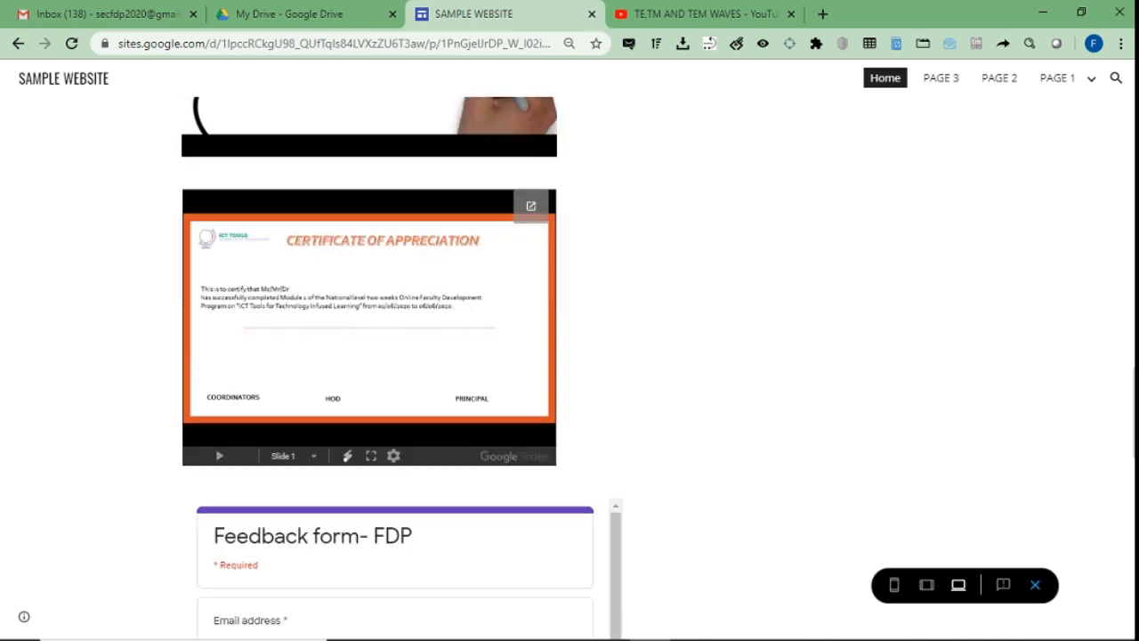
scroll(369, 356, "down", 7)
scroll(370, 355, "up", 6)
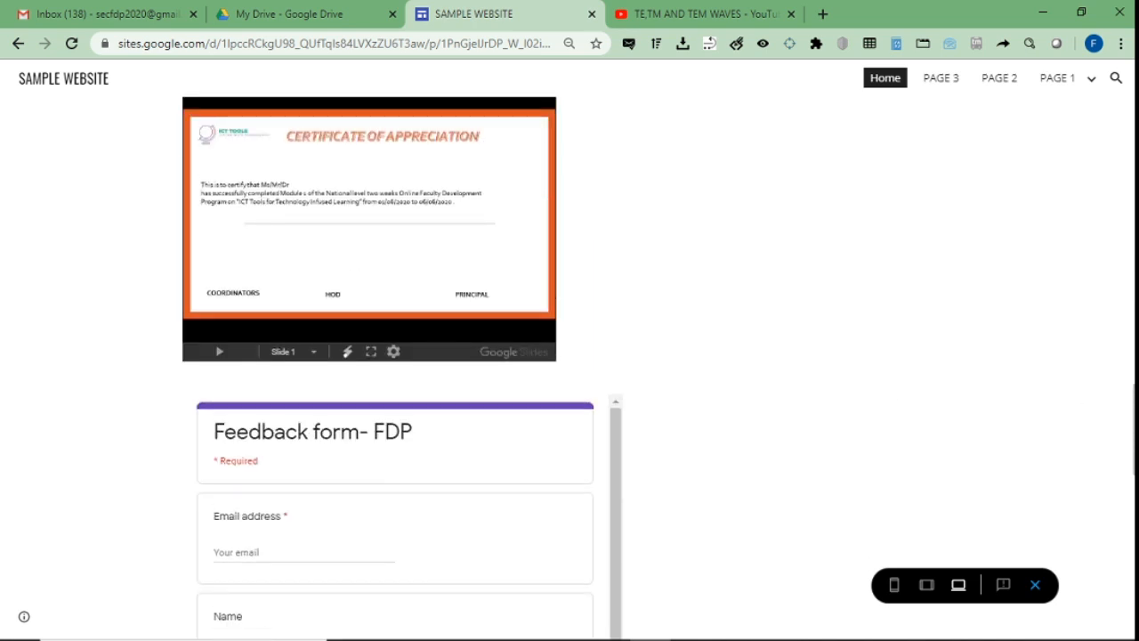
scroll(368, 470, "down", 2)
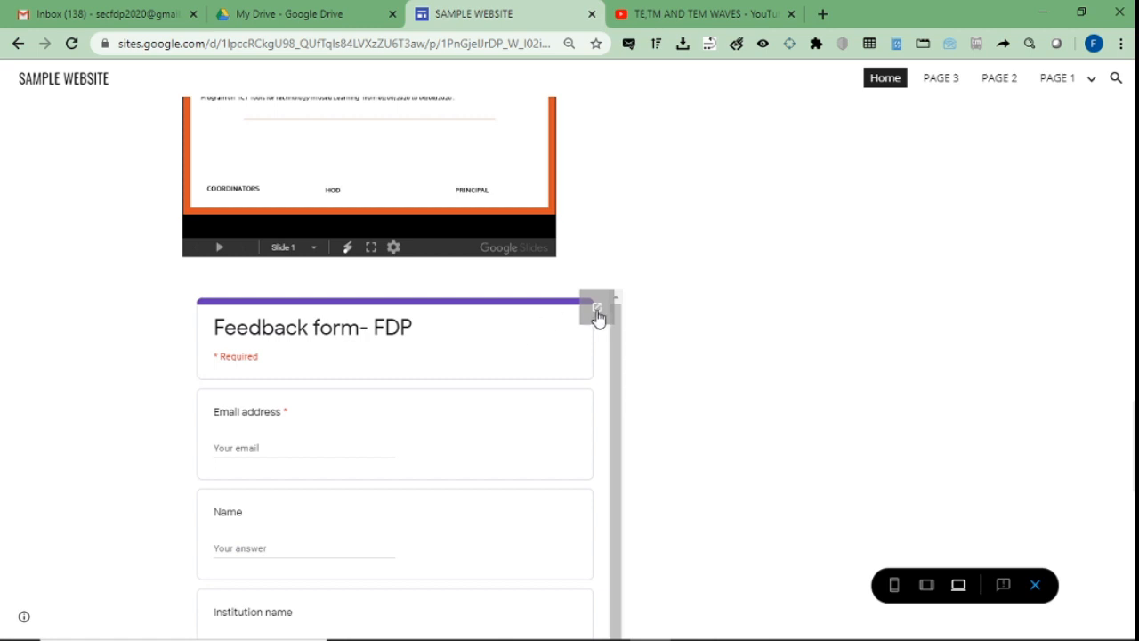
left_click(596, 311)
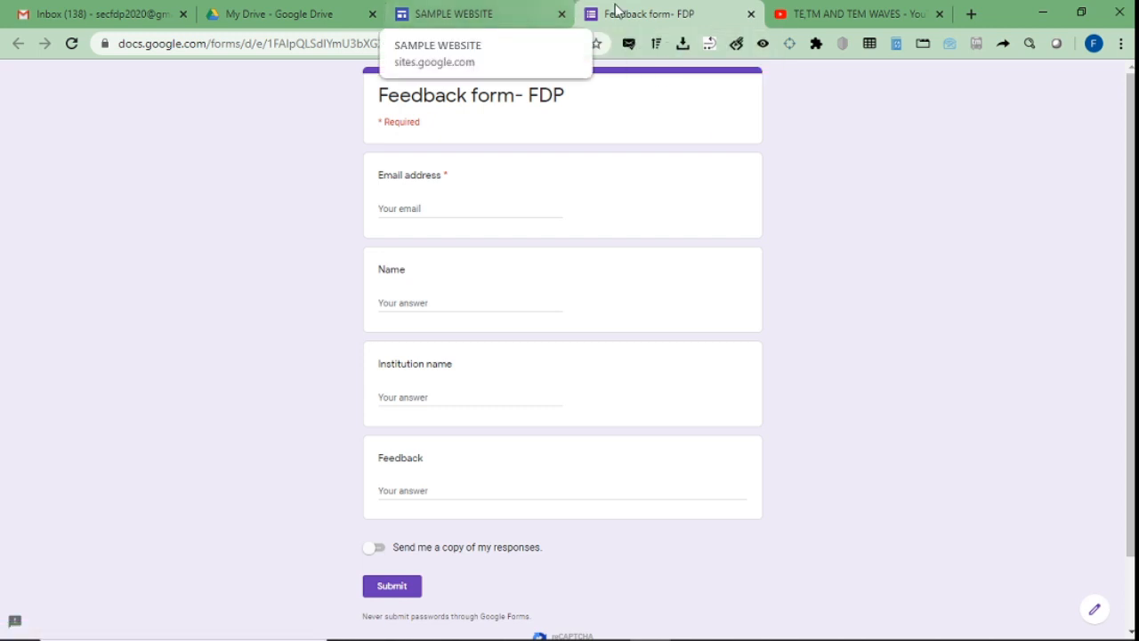
Close the form tab, exit preview and bring up the Forms list.
left_click(750, 13)
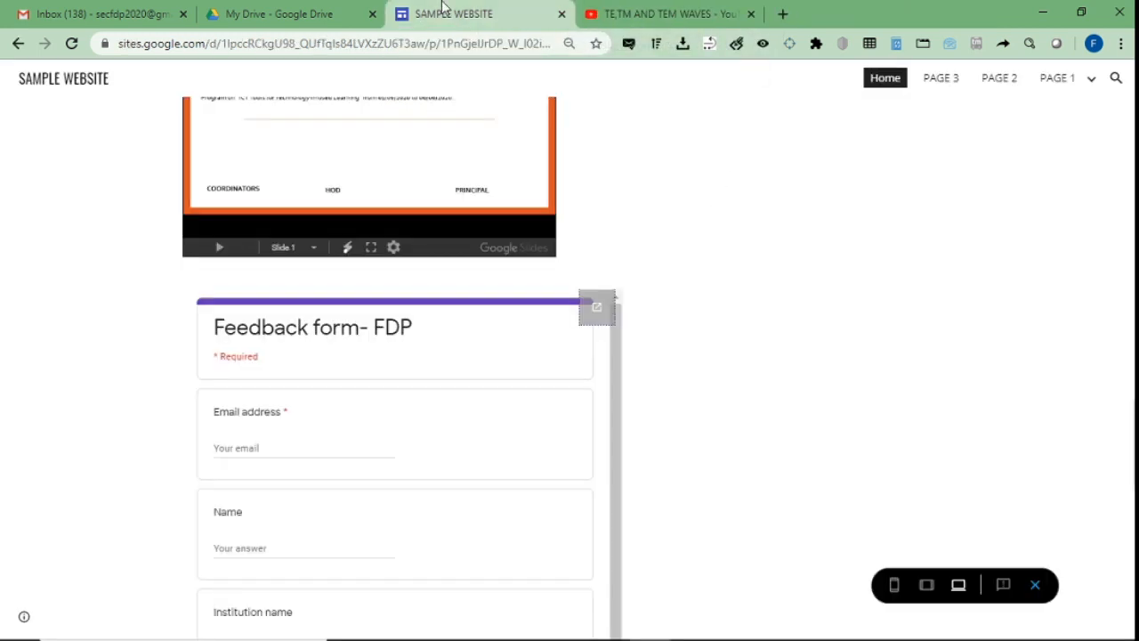
left_click(1033, 594)
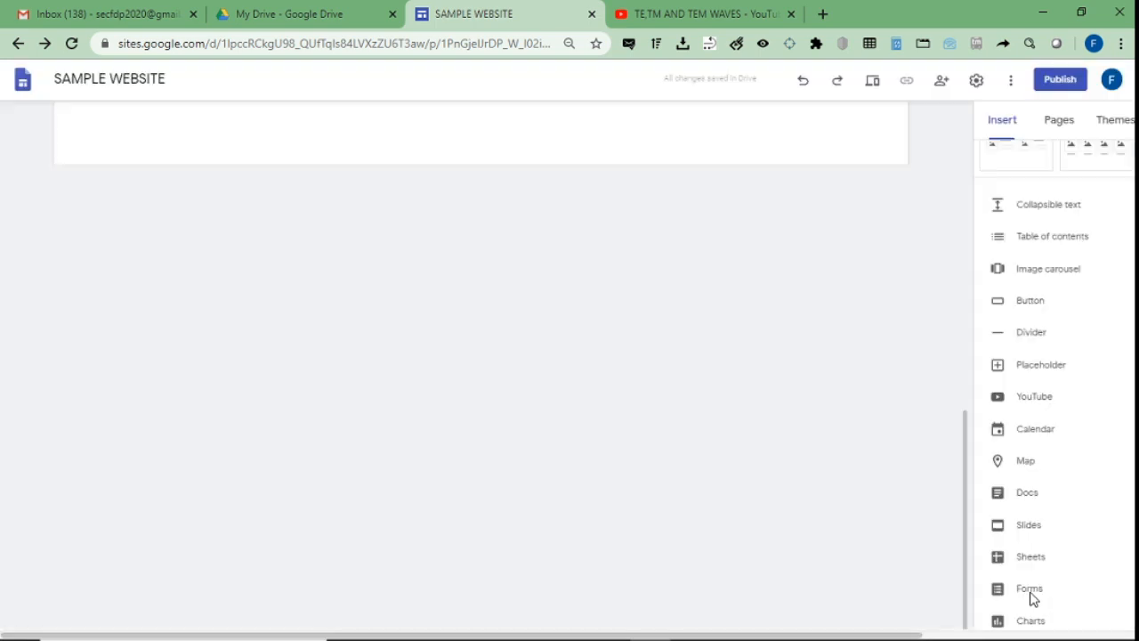
left_click(1030, 592)
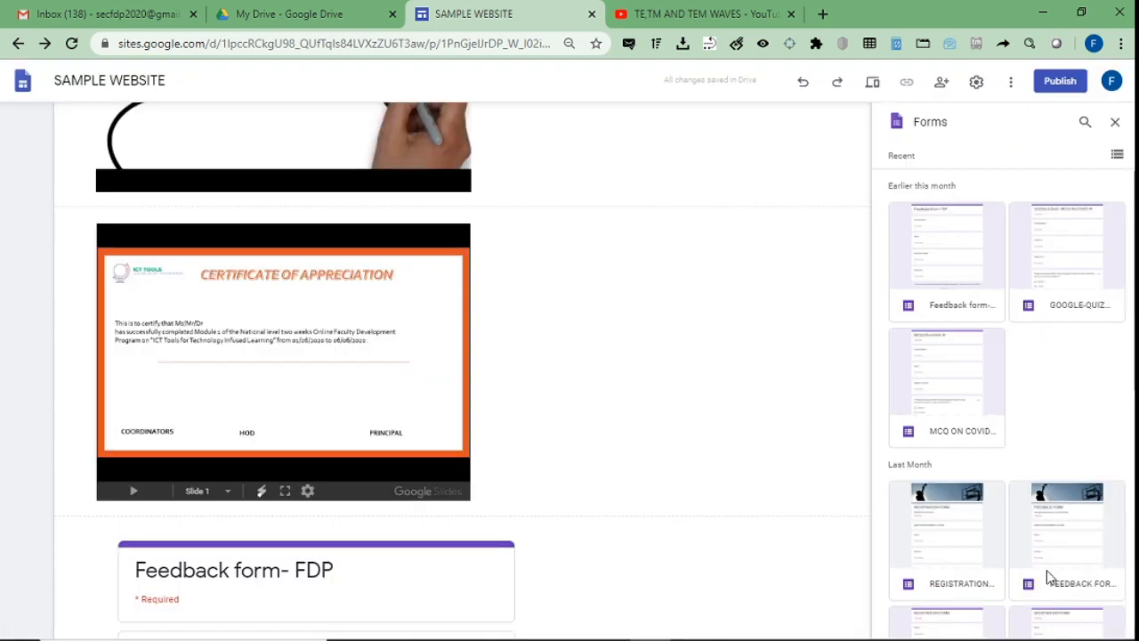
Close the Forms list and return to the top of the home page.
left_click(1117, 123)
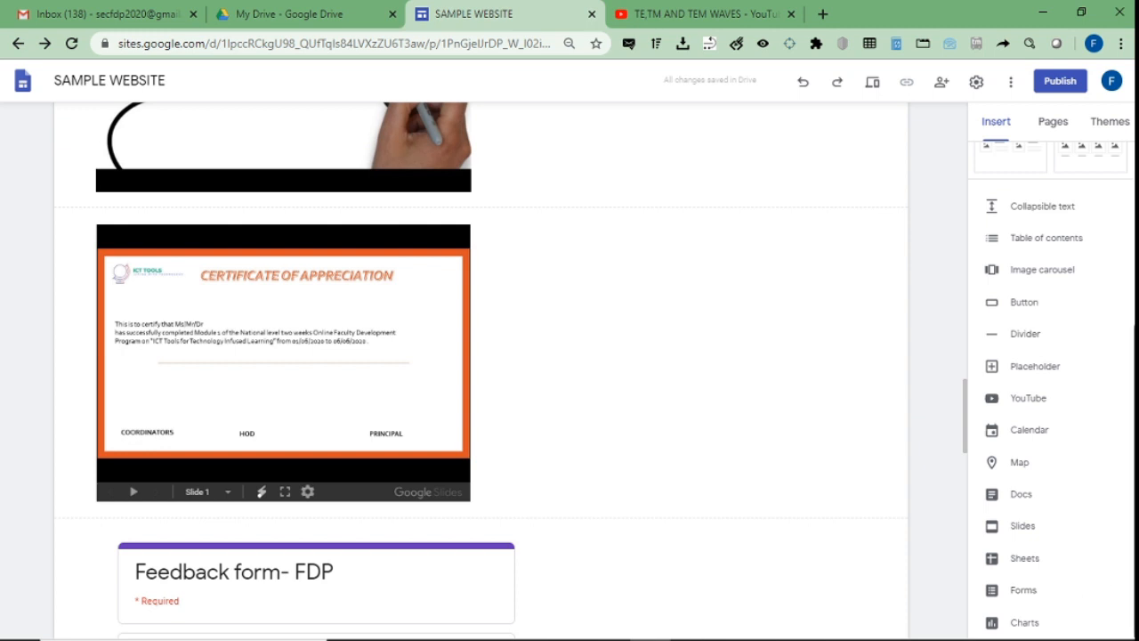
scroll(1052, 534, "up", 4)
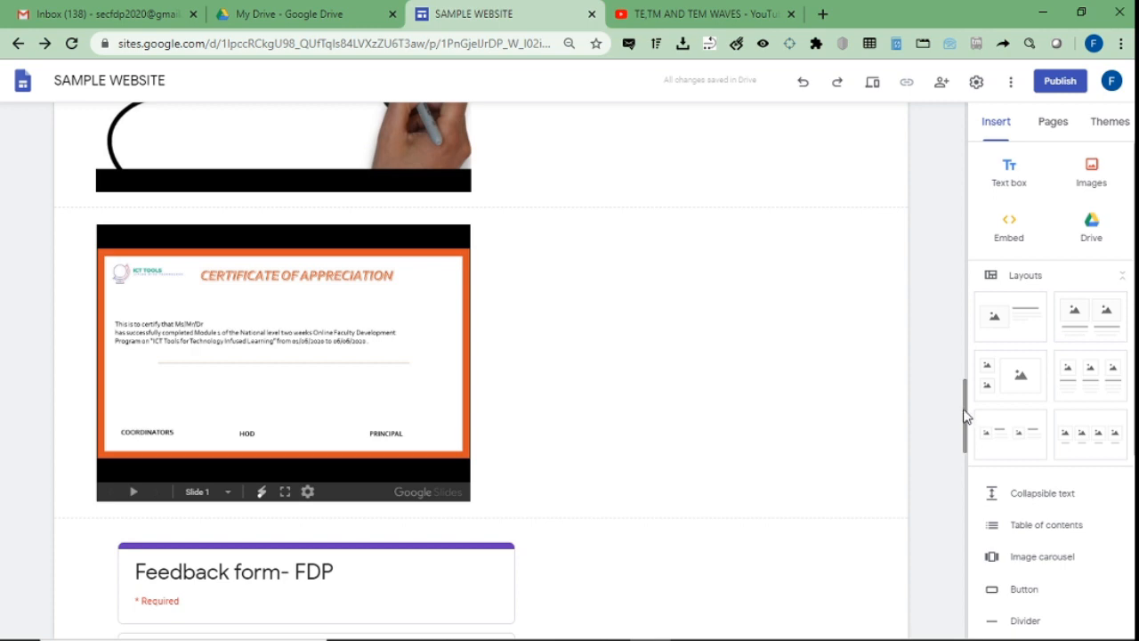
left_click_drag(967, 416, 979, 135)
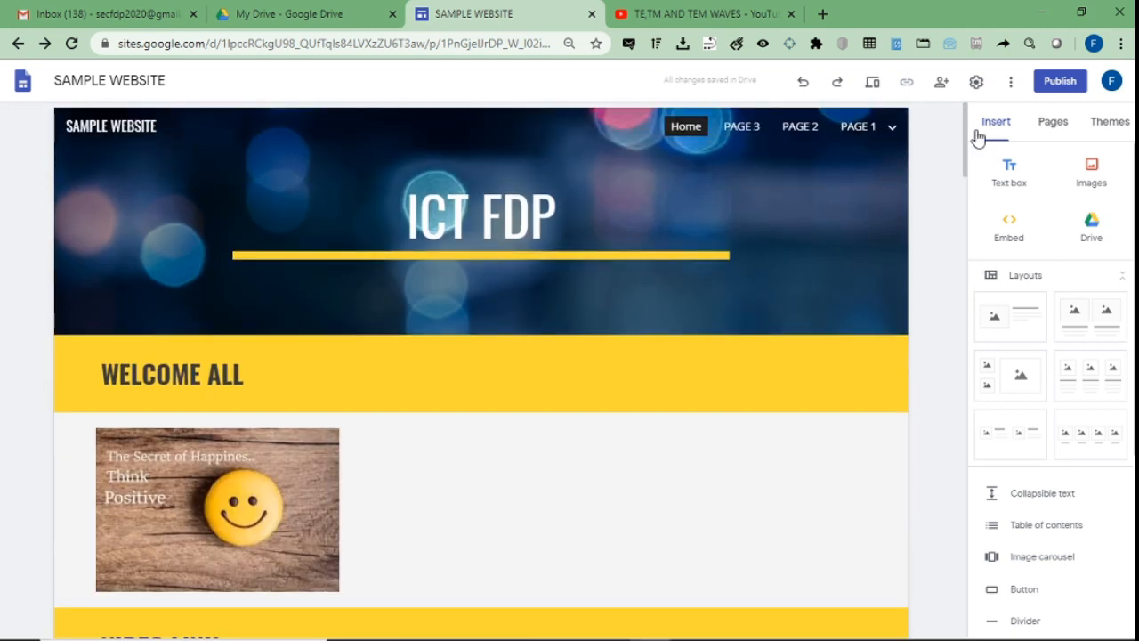
left_click(941, 86)
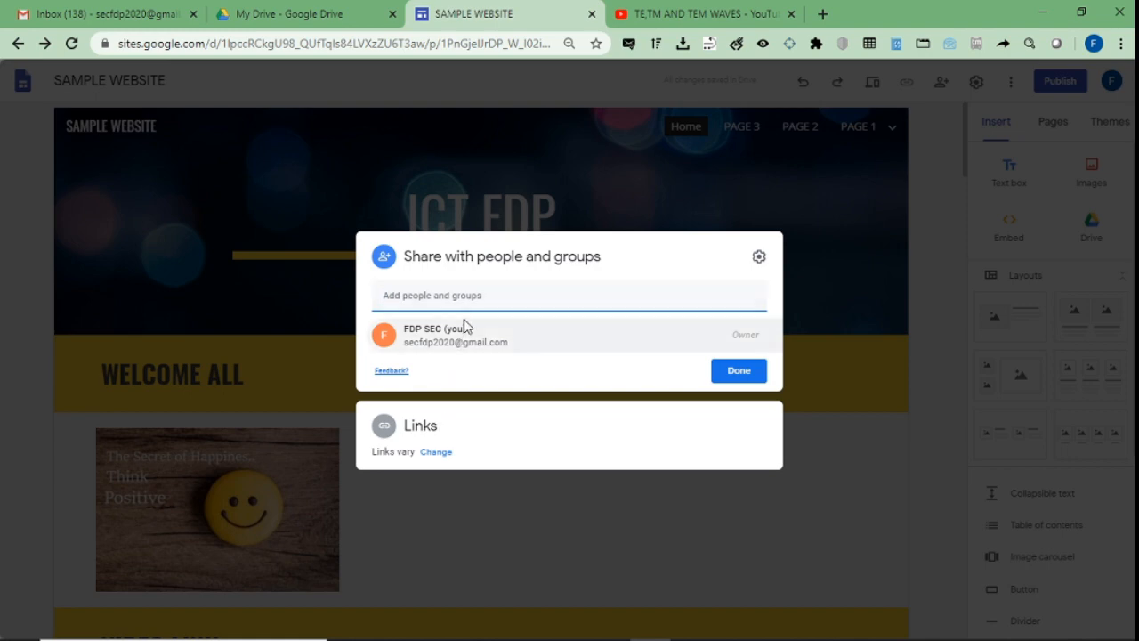
key("ctrl+v")
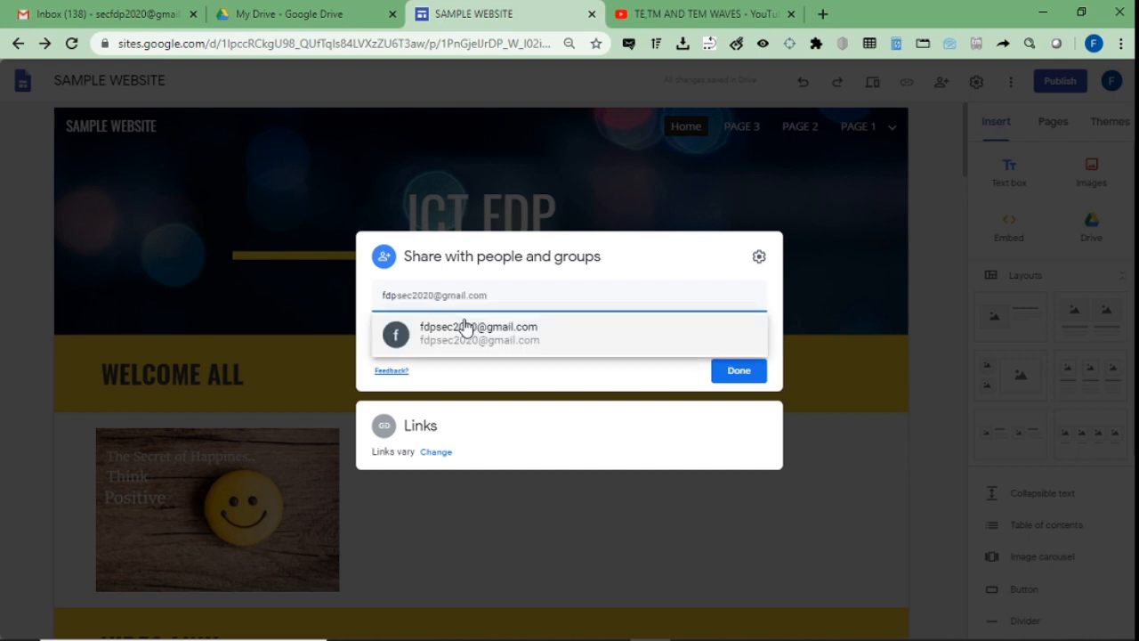
left_click(464, 326)
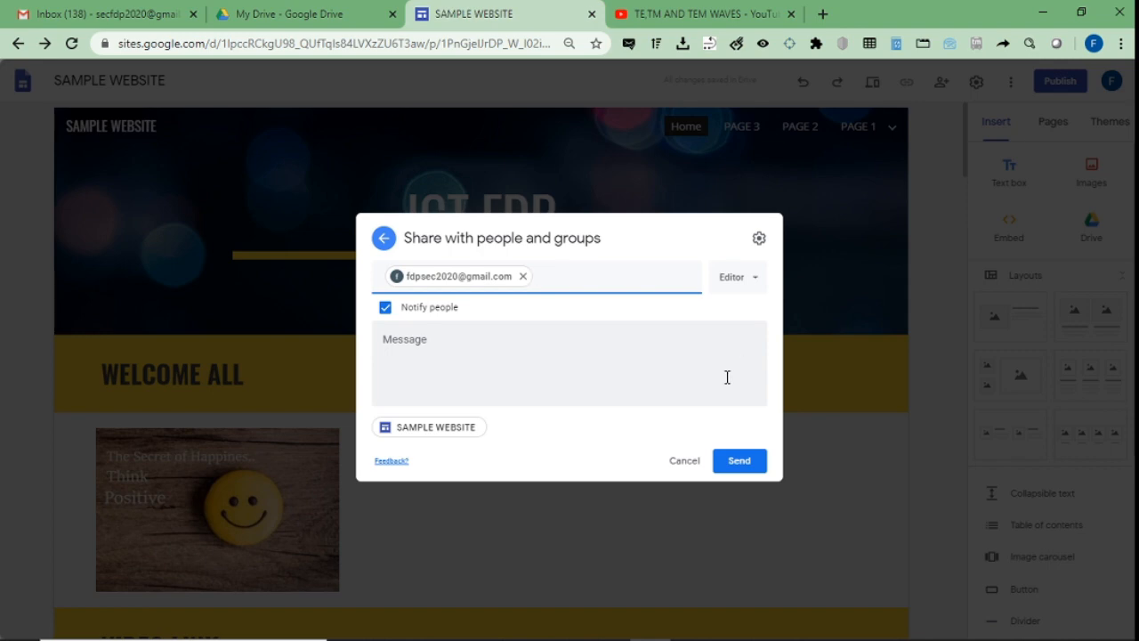
key("Escape")
left_click(621, 370)
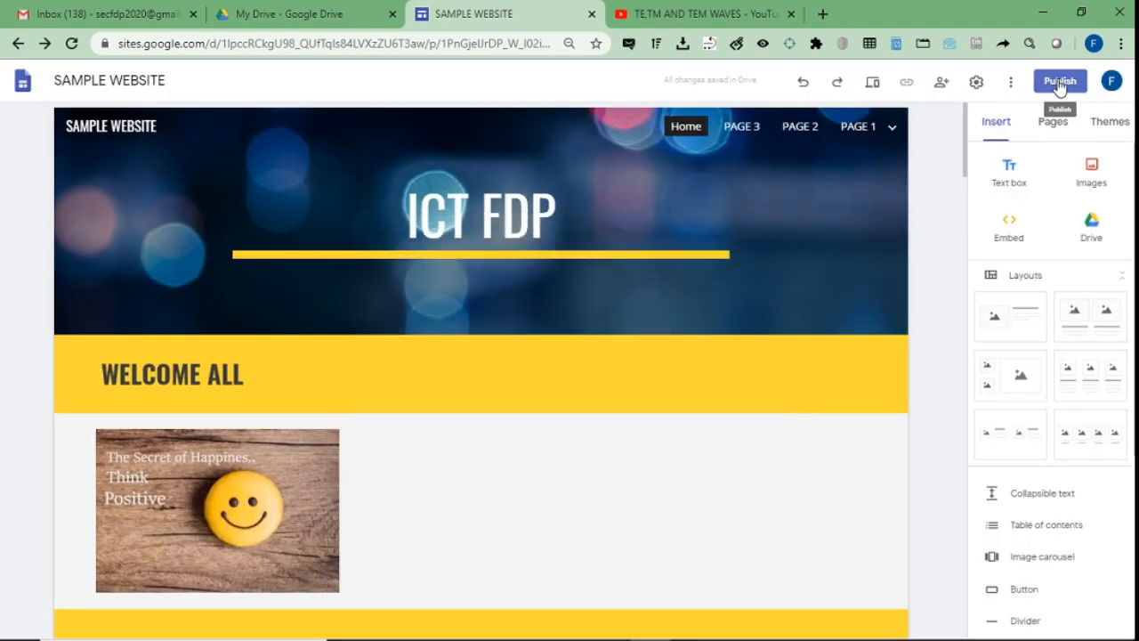
Publish the site at sites.google.com/view/icttools2020 and open the live site.
left_click(1059, 82)
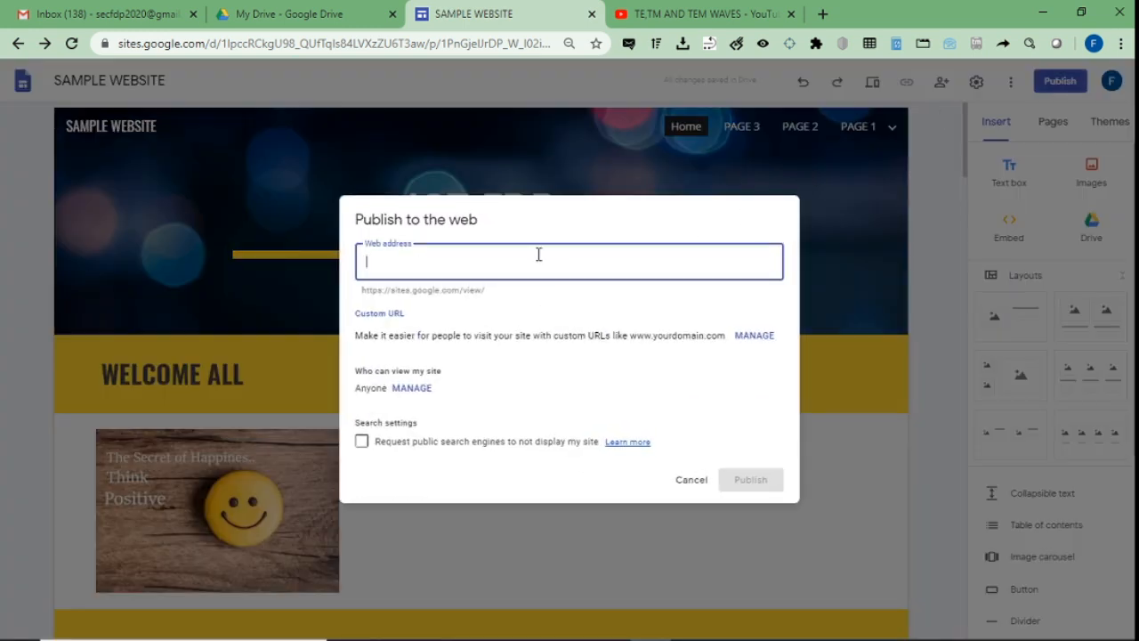
type("icttools")
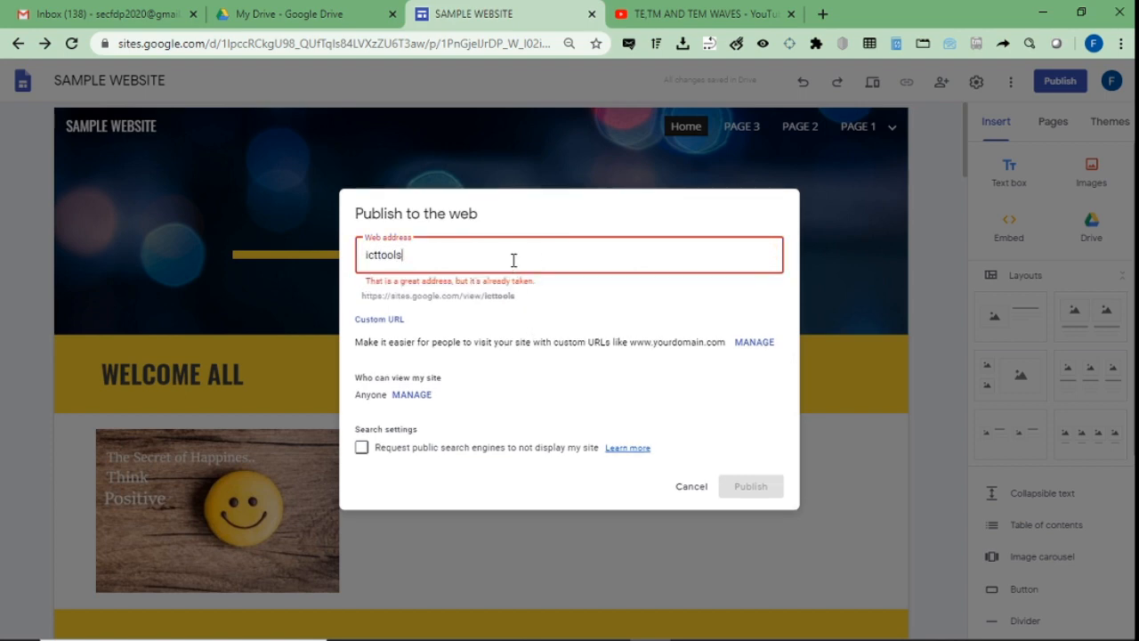
type("2020")
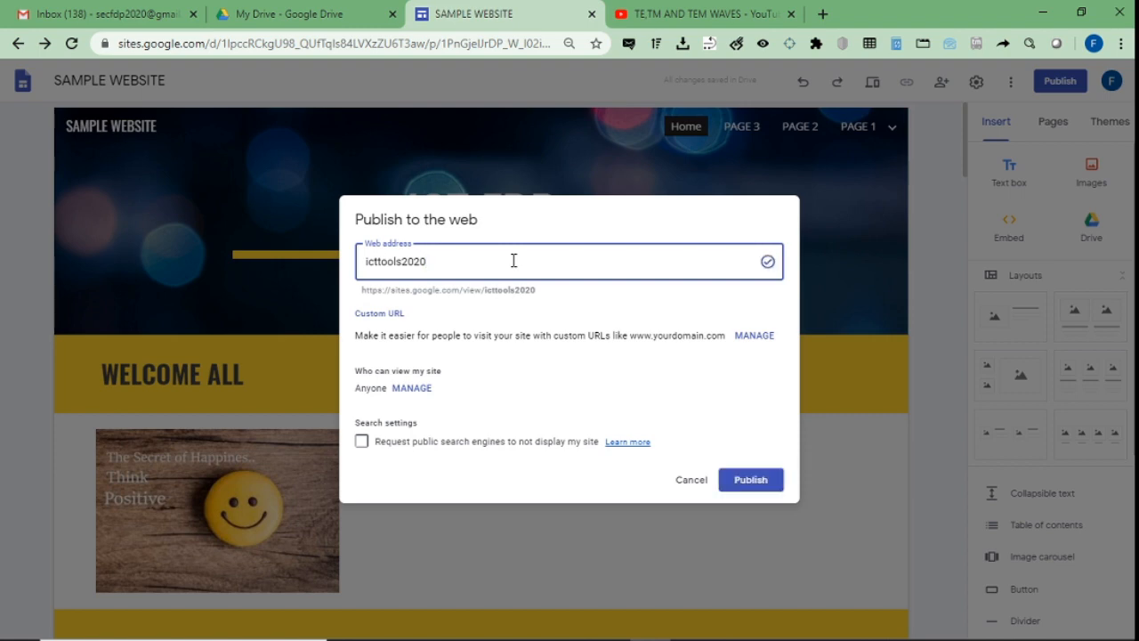
left_click(512, 314)
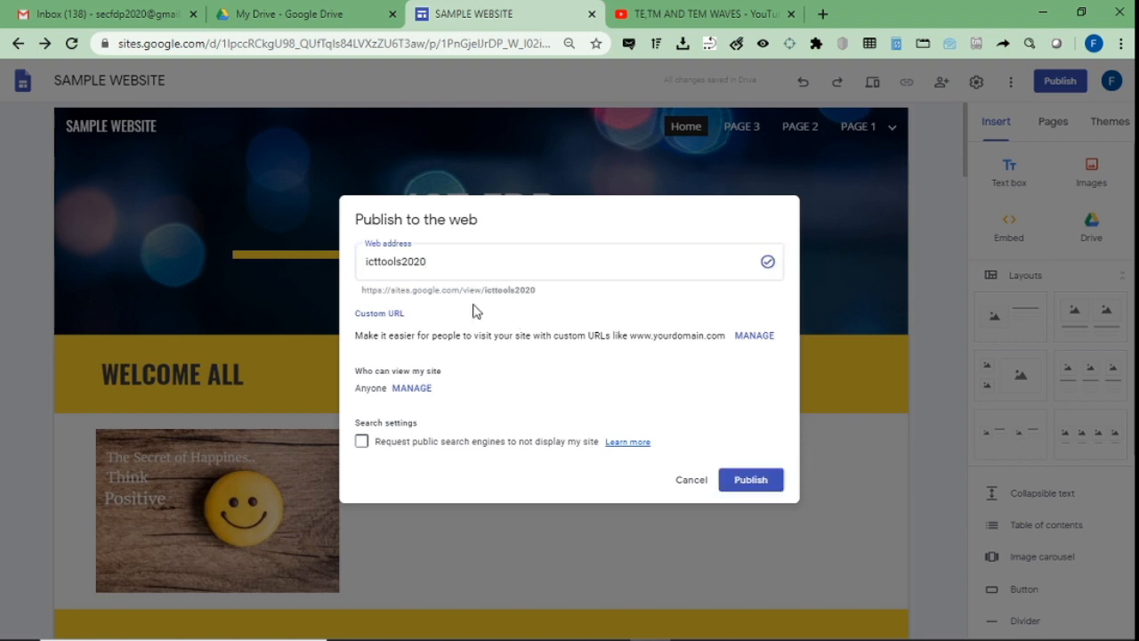
left_click_drag(361, 293, 574, 298)
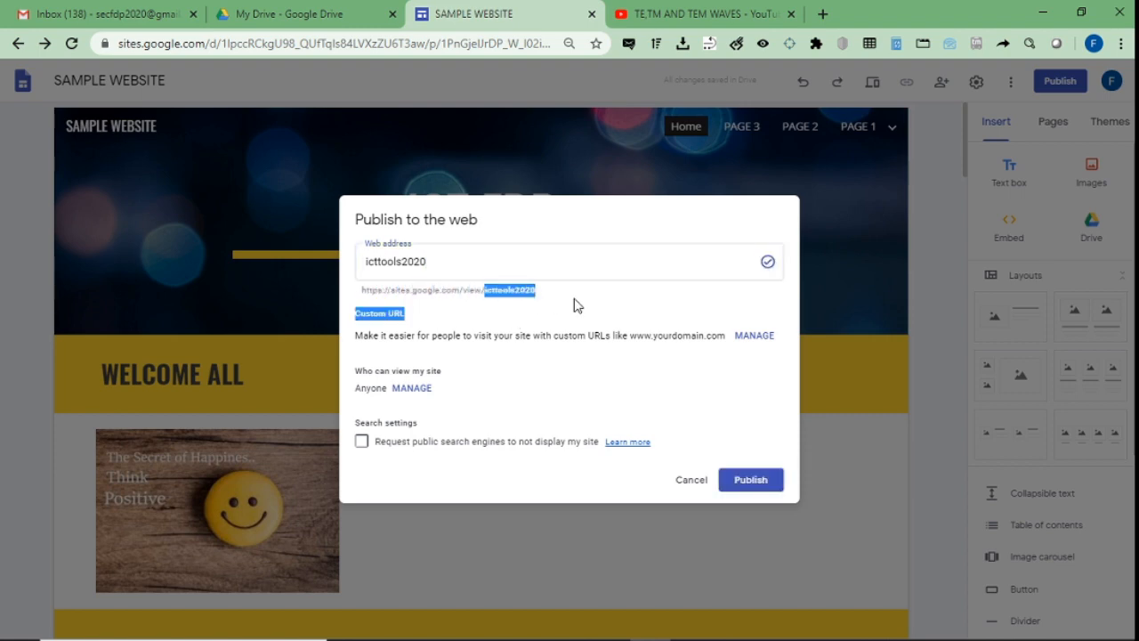
left_click(574, 299)
left_click_drag(484, 290, 575, 305)
left_click(598, 310)
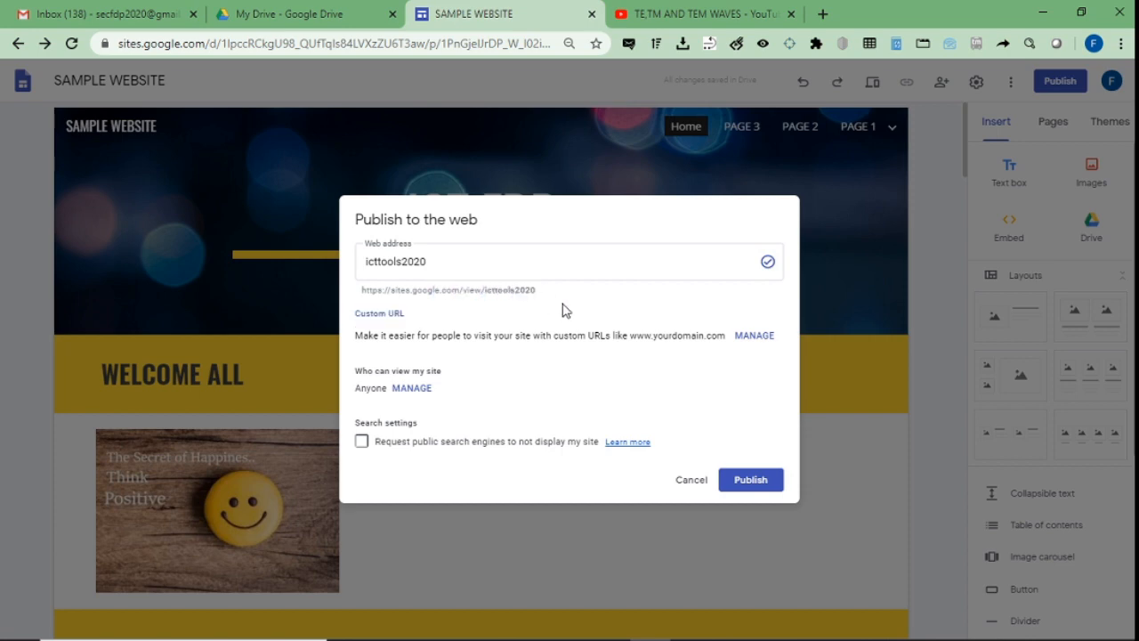
left_click(762, 486)
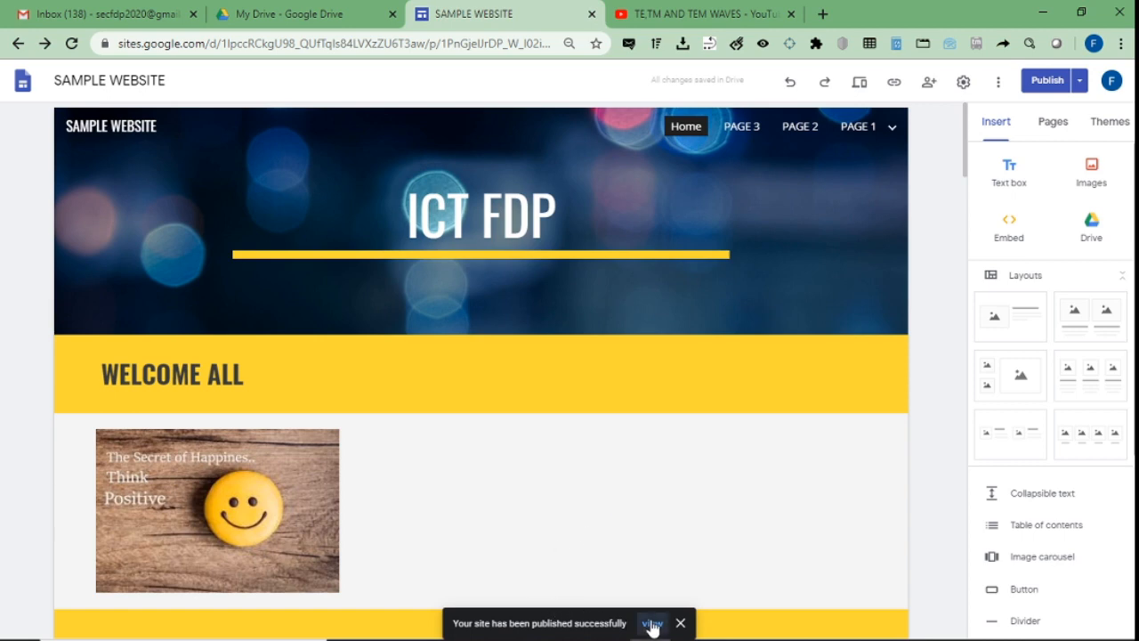
left_click(652, 623)
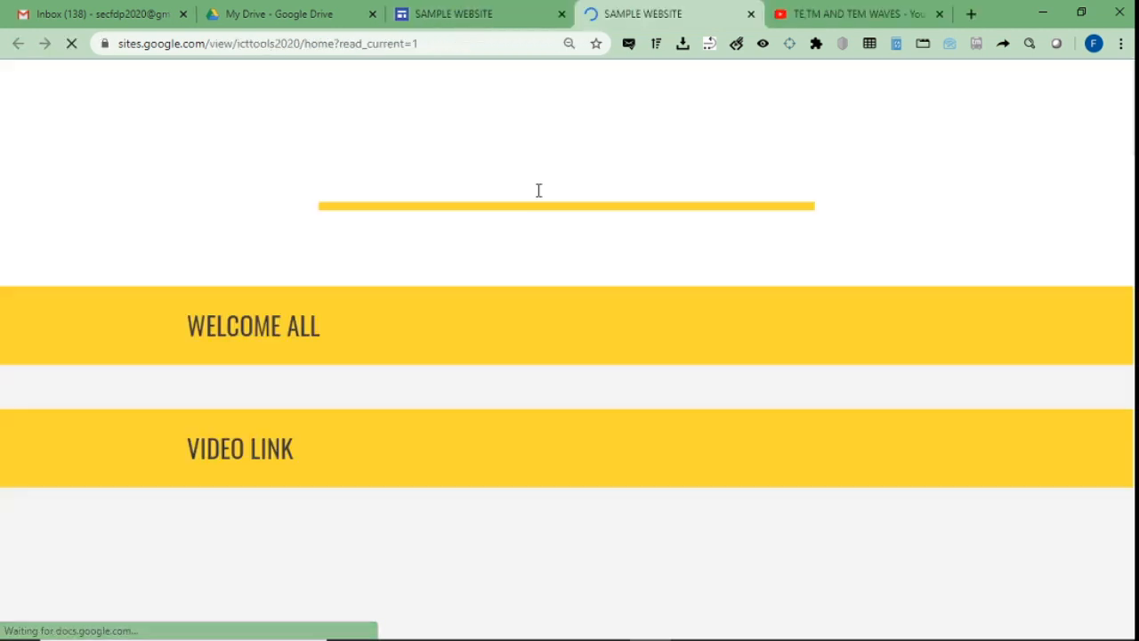
Scroll through the live icttools2020 page, then return to the SAMPLE WEBSITE editor tab.
scroll(538, 189, "down", 5)
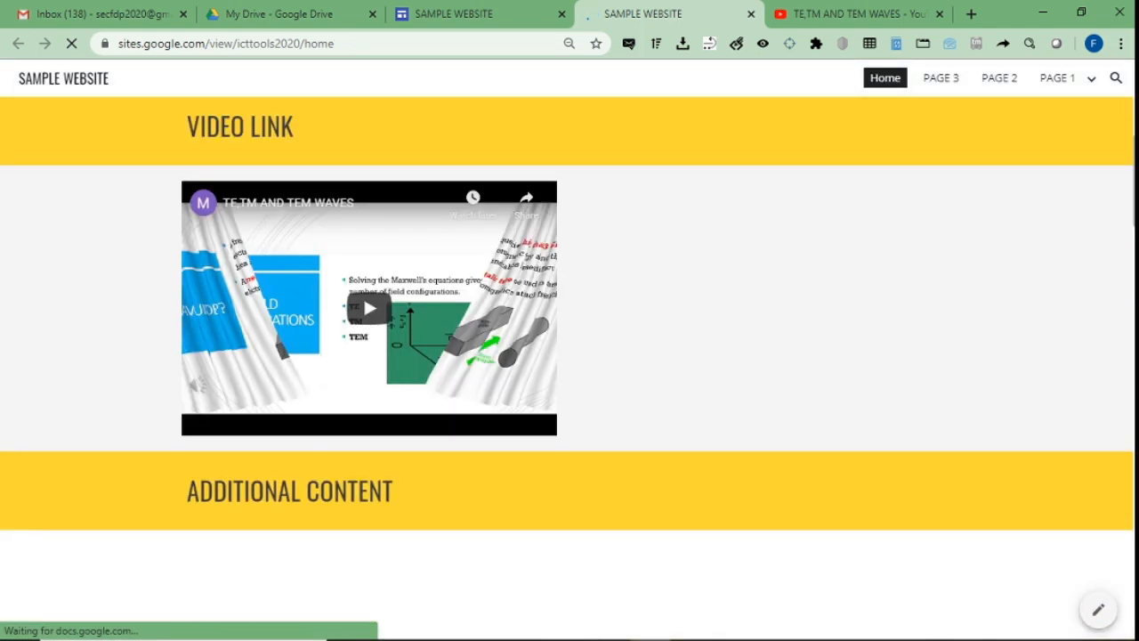
scroll(569, 356, "down", 9)
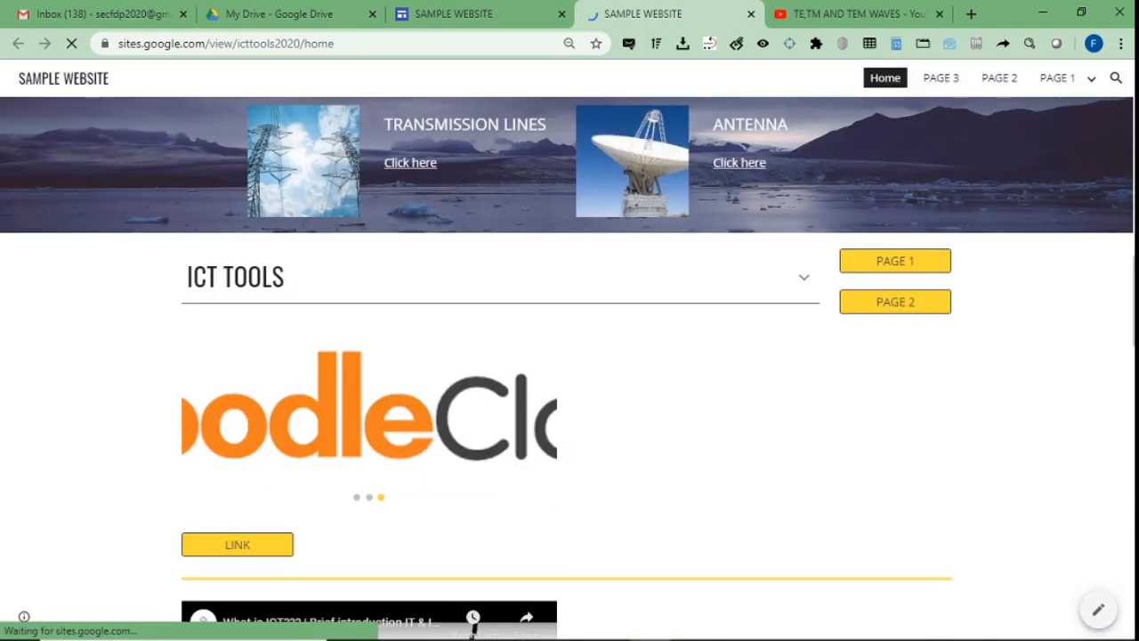
scroll(569, 356, "down", 5)
scroll(569, 356, "down", 15)
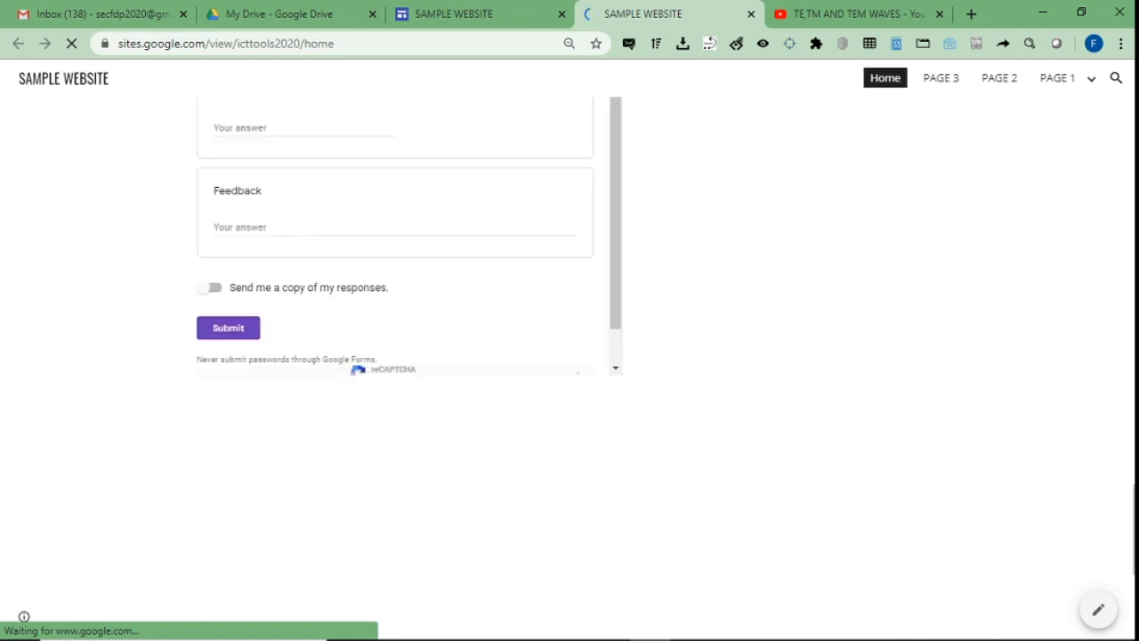
left_click_drag(1133, 570, 1134, 106)
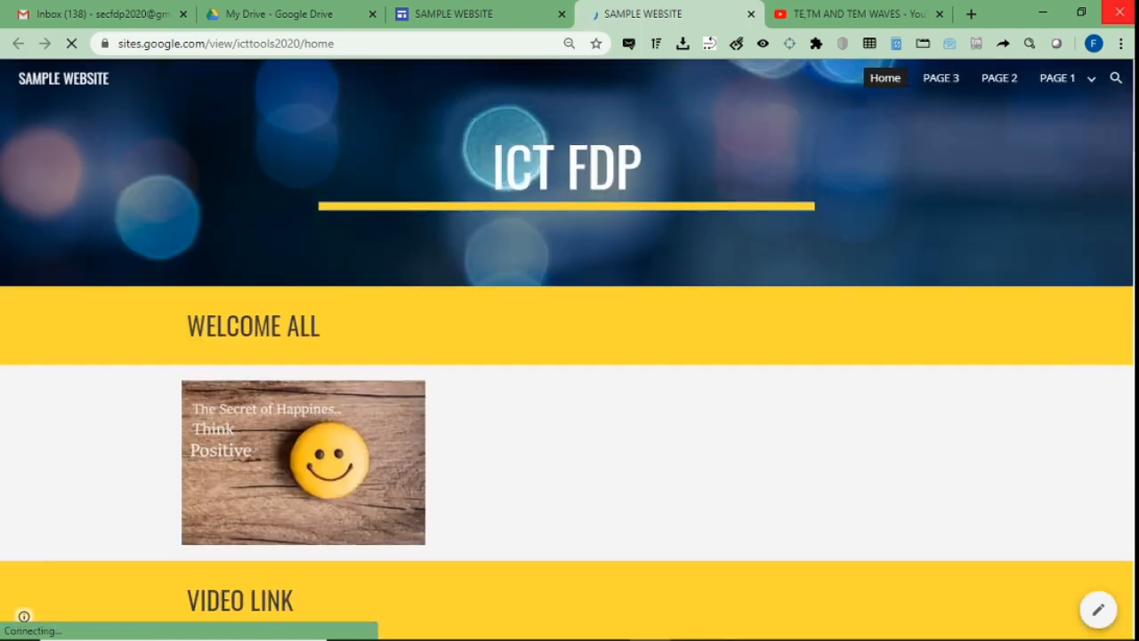
left_click(529, 11)
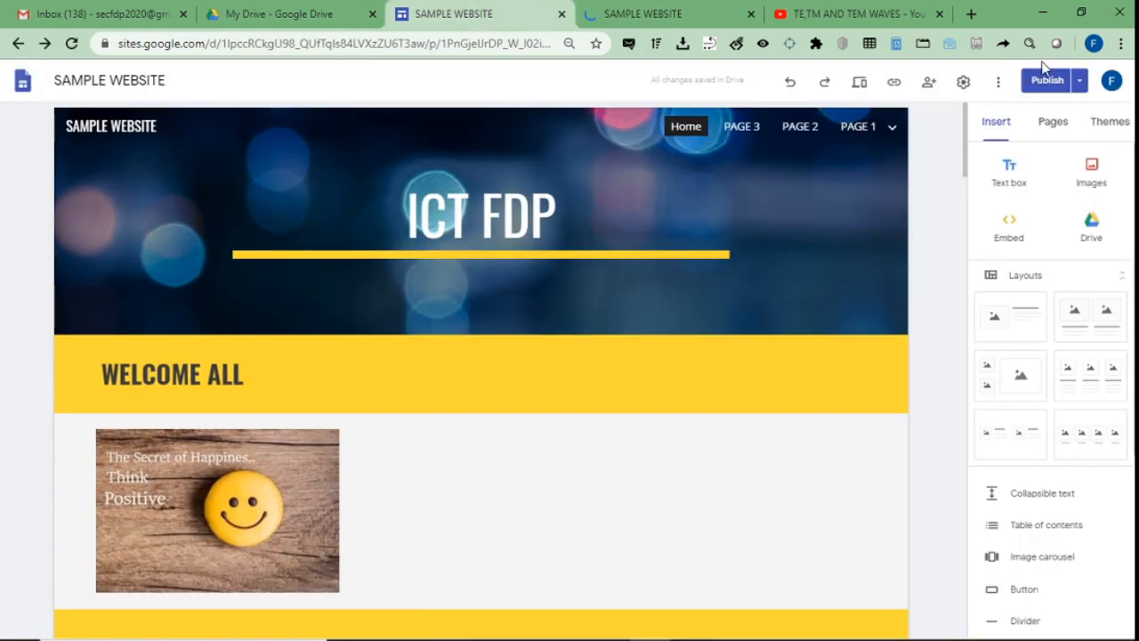
Check the site's Publish settings and cancel without changing them.
left_click(1080, 81)
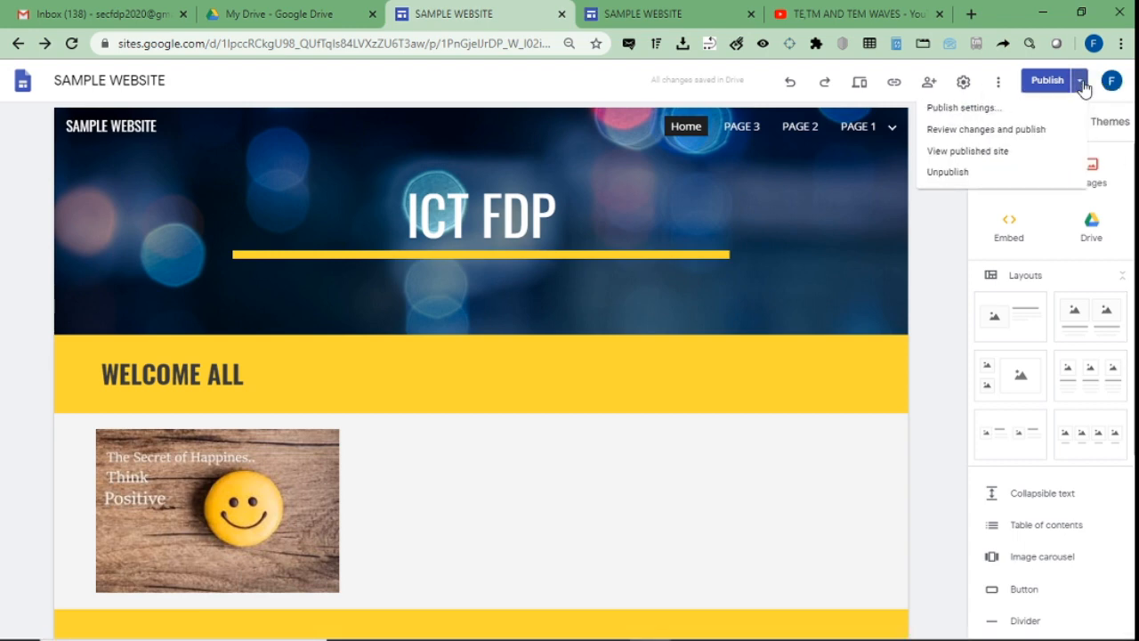
left_click(984, 116)
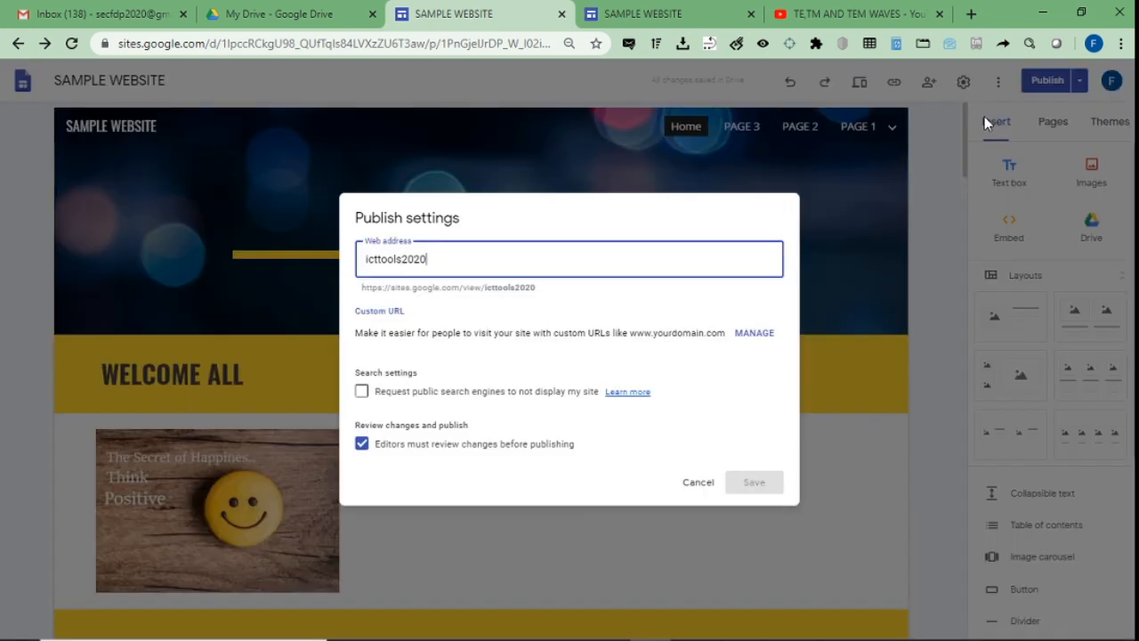
left_click(984, 116)
View the sites.google.com/view/icttools2020 address on the published site, then close that tab and the editor.
left_click(680, 5)
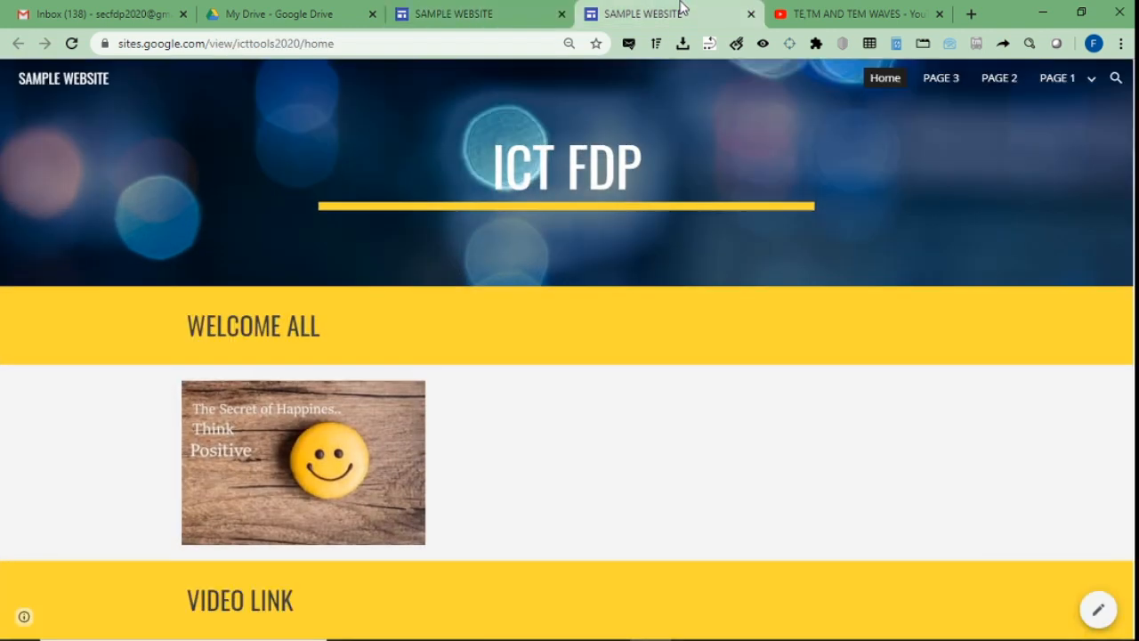
left_click(128, 43)
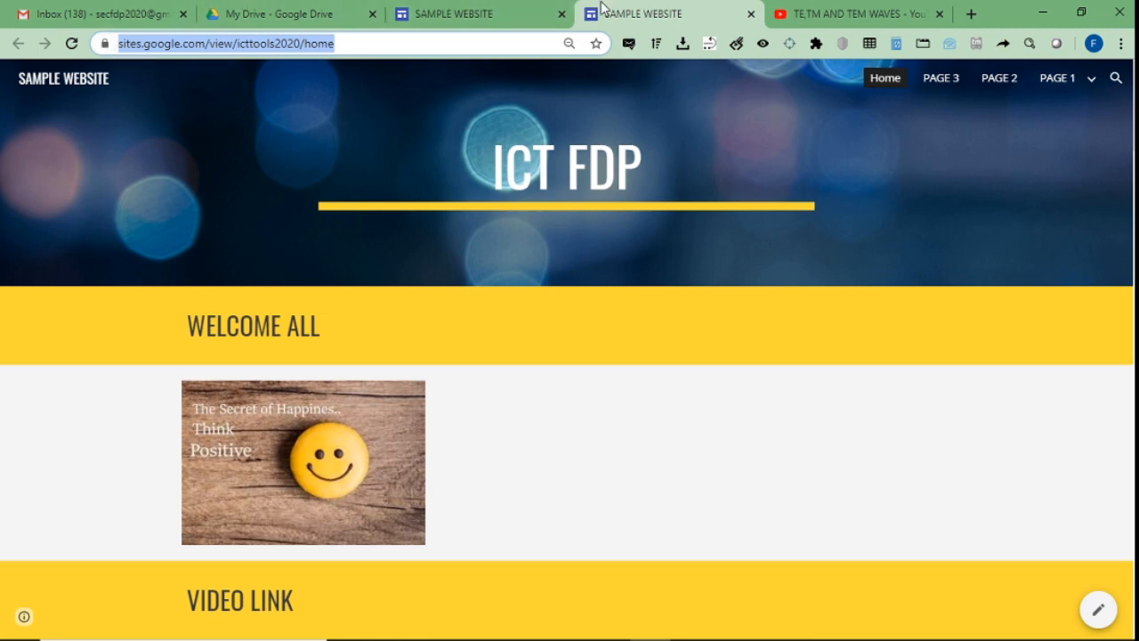
left_click(751, 13)
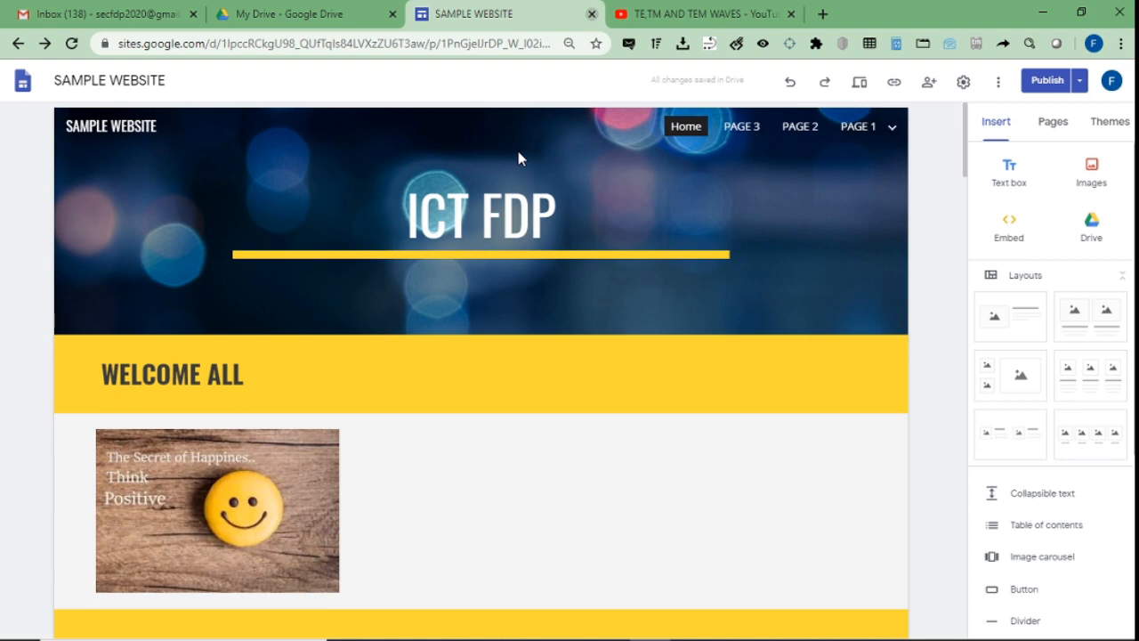
key("ctrl+w")
Reload My Drive so SAMPLE WEBSITE shows its ICT FDP thumbnail, and select it.
left_click(307, 11)
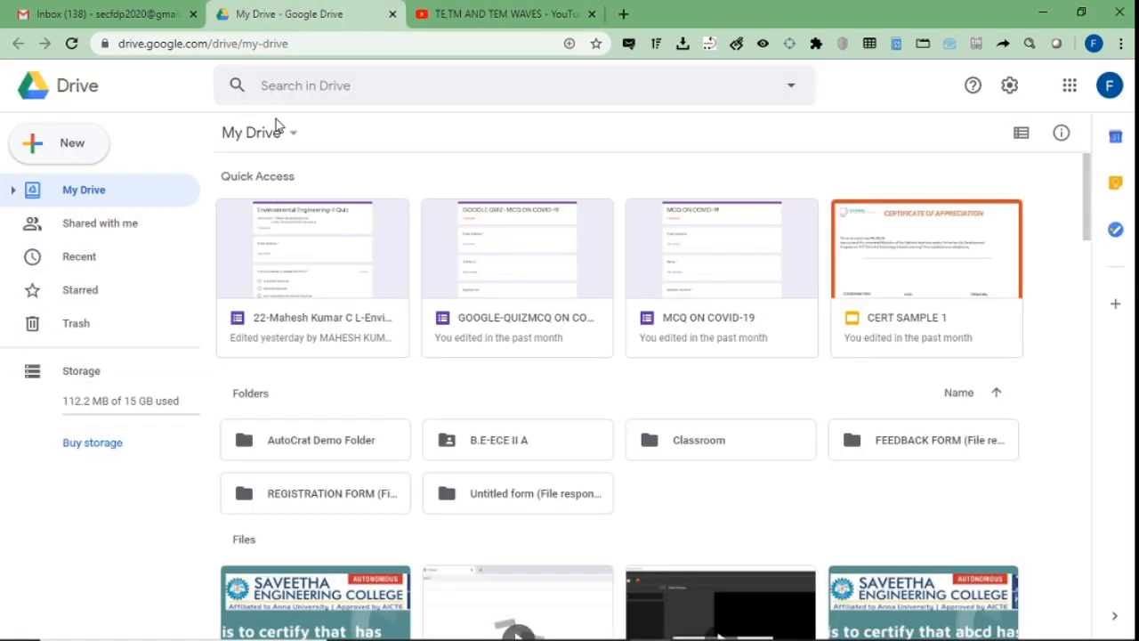
left_click(72, 44)
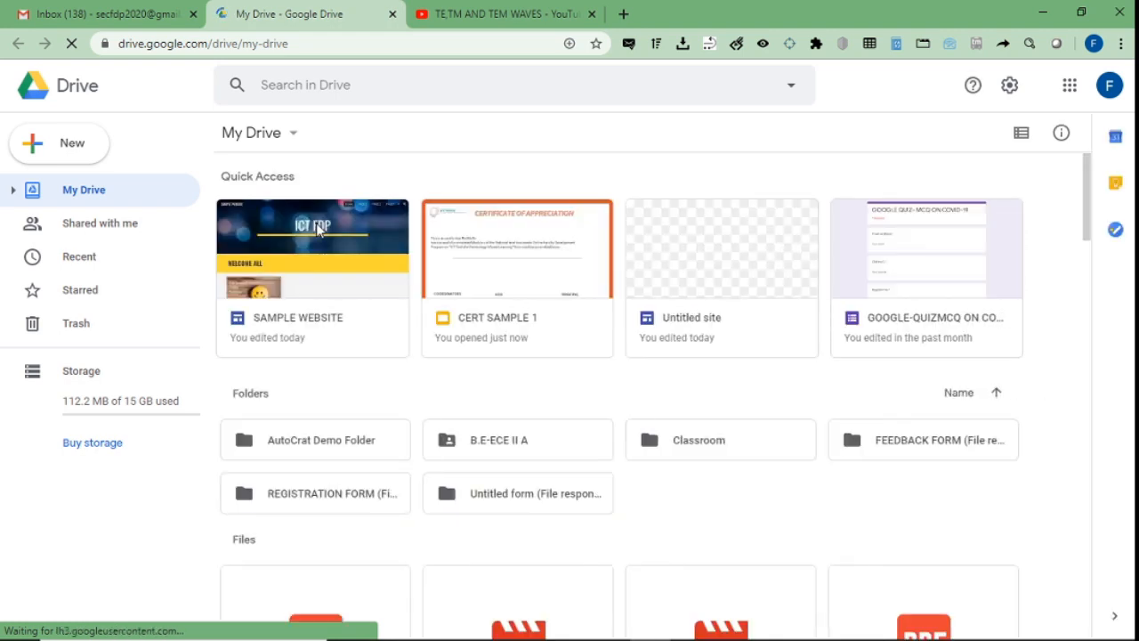
left_click(316, 227)
right_click(316, 223)
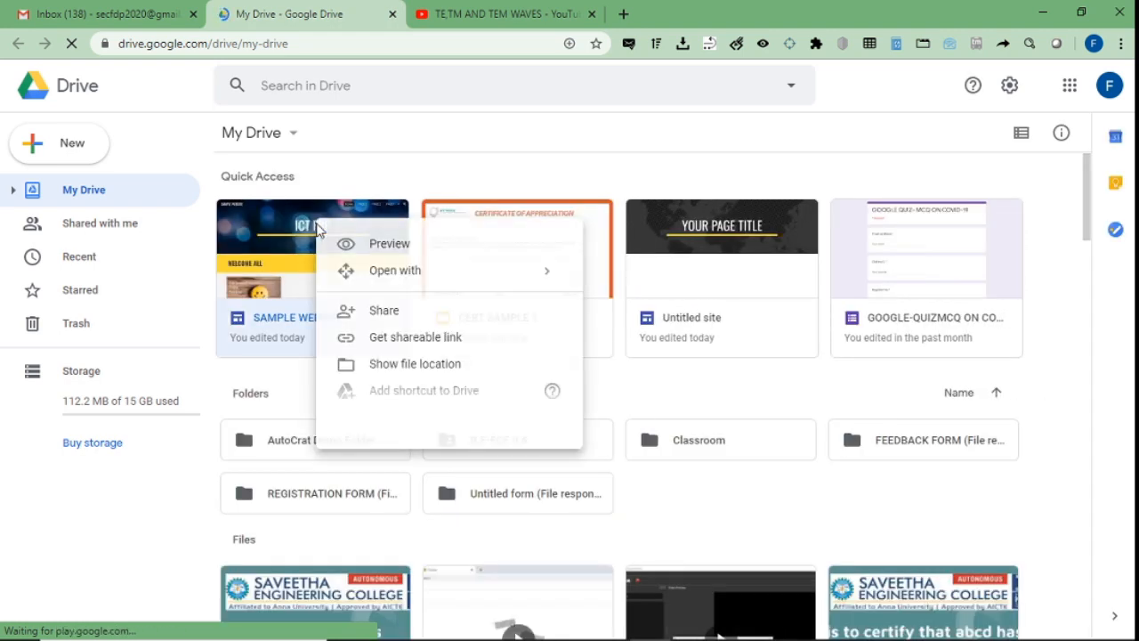
left_click(375, 326)
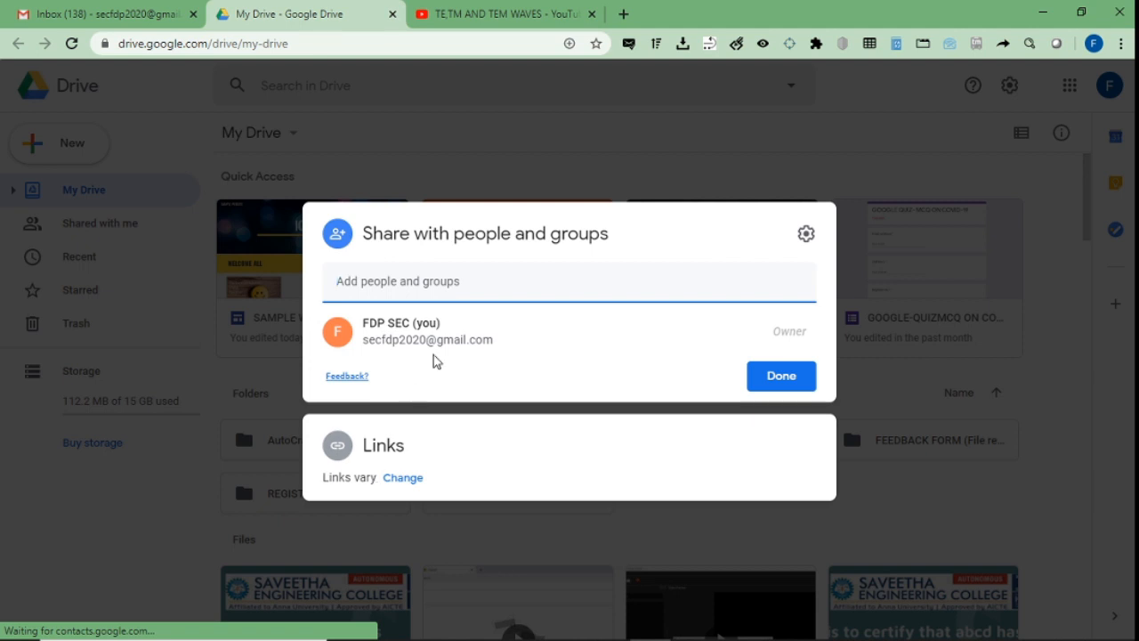
left_click(402, 478)
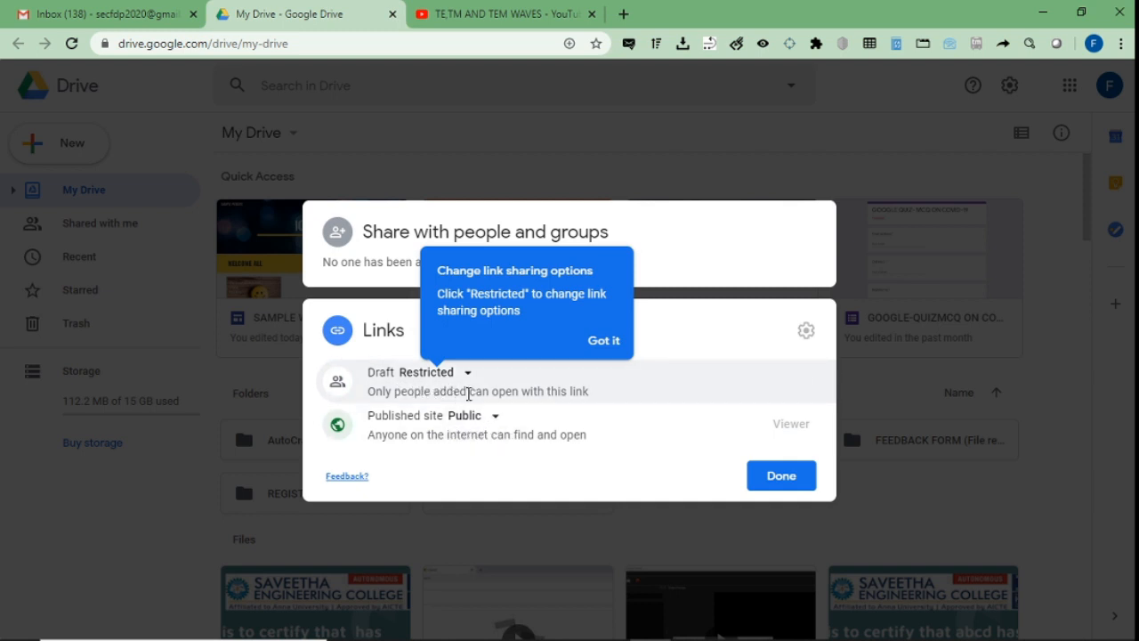
left_click(440, 380)
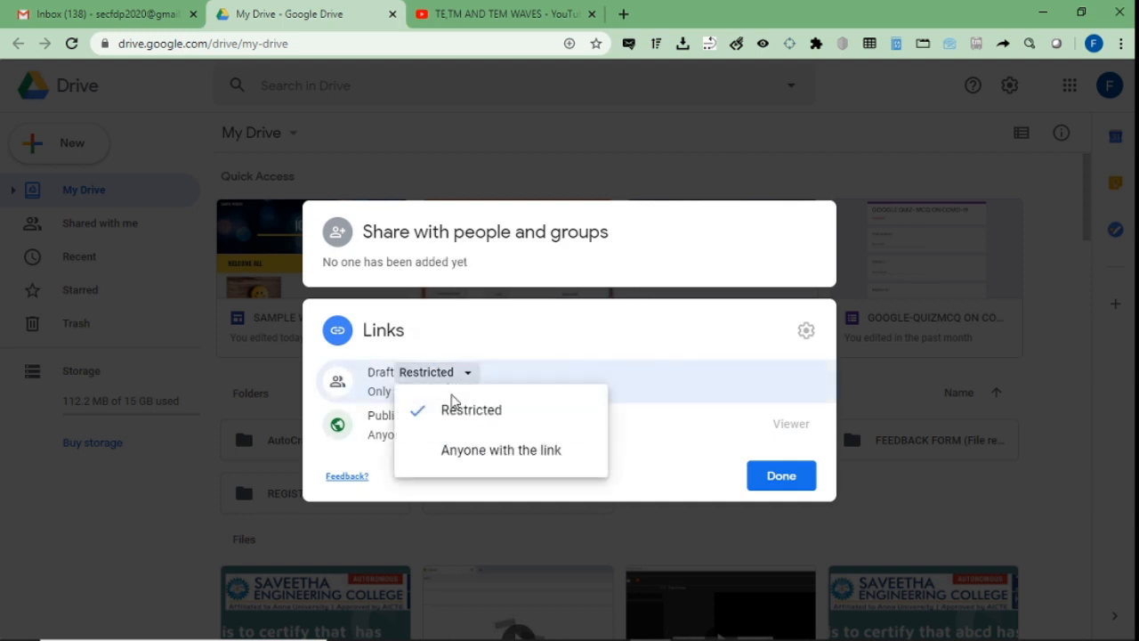
left_click(464, 416)
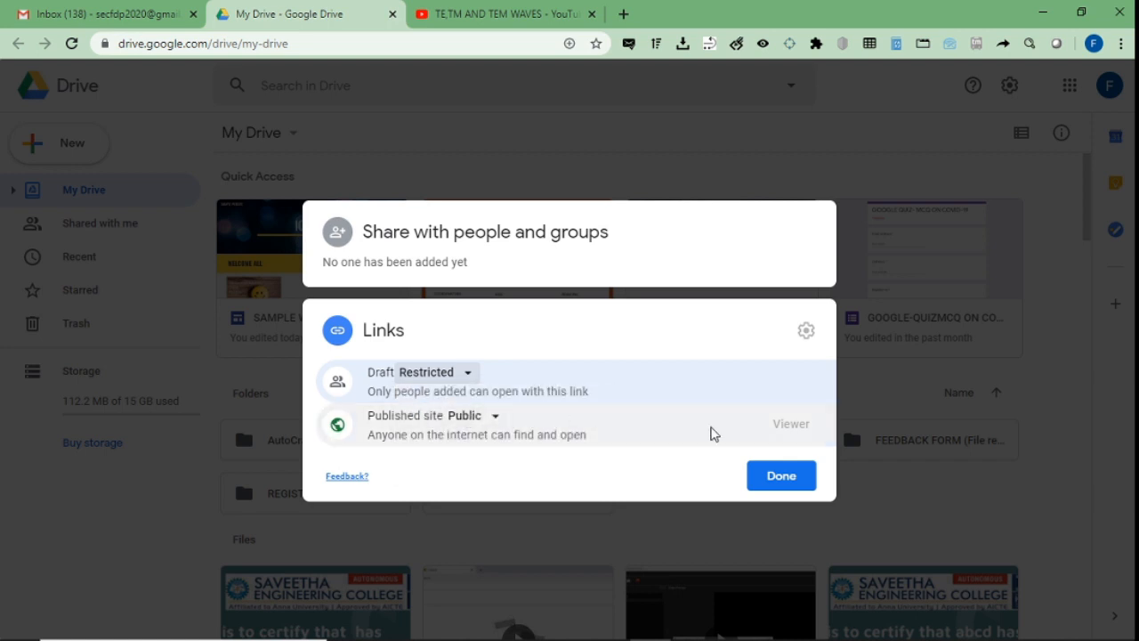
left_click(460, 419)
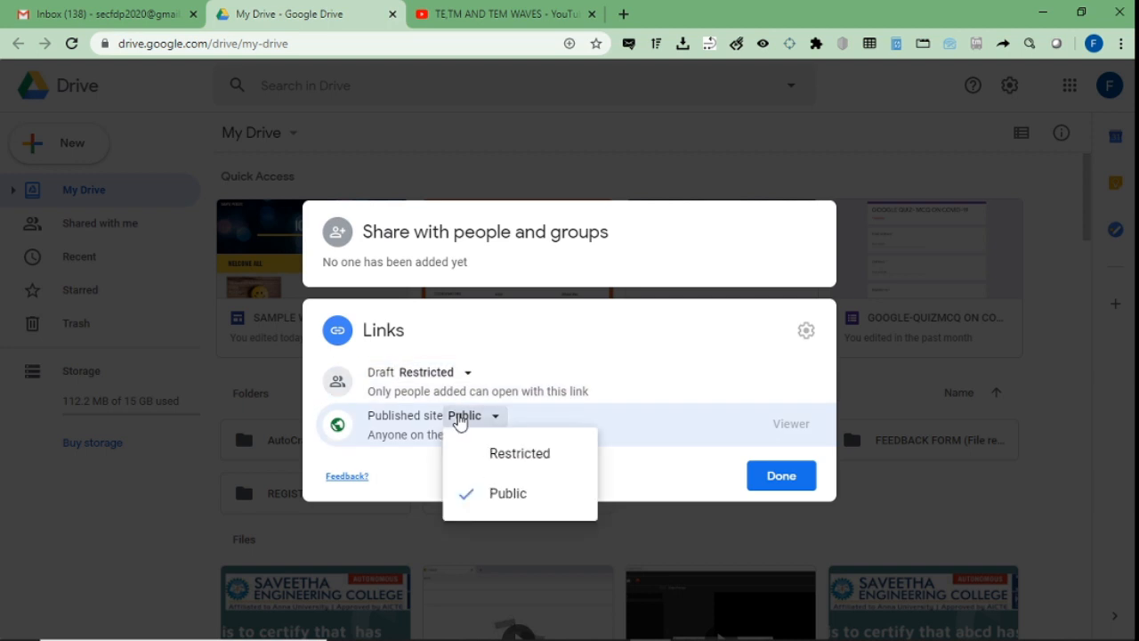
left_click(801, 486)
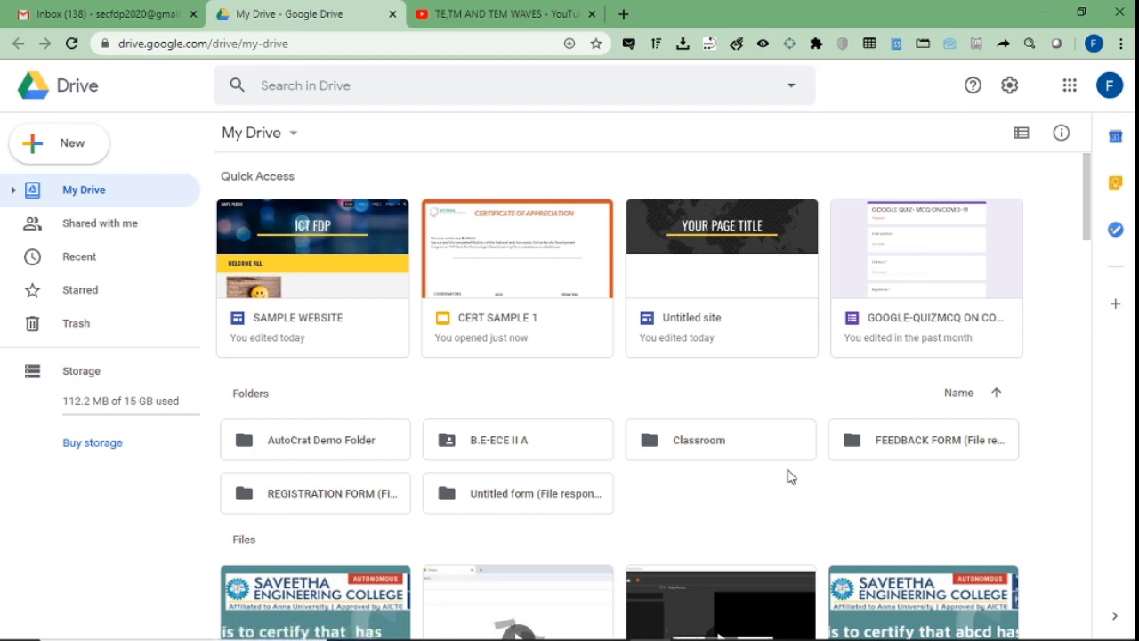
double_click(350, 210)
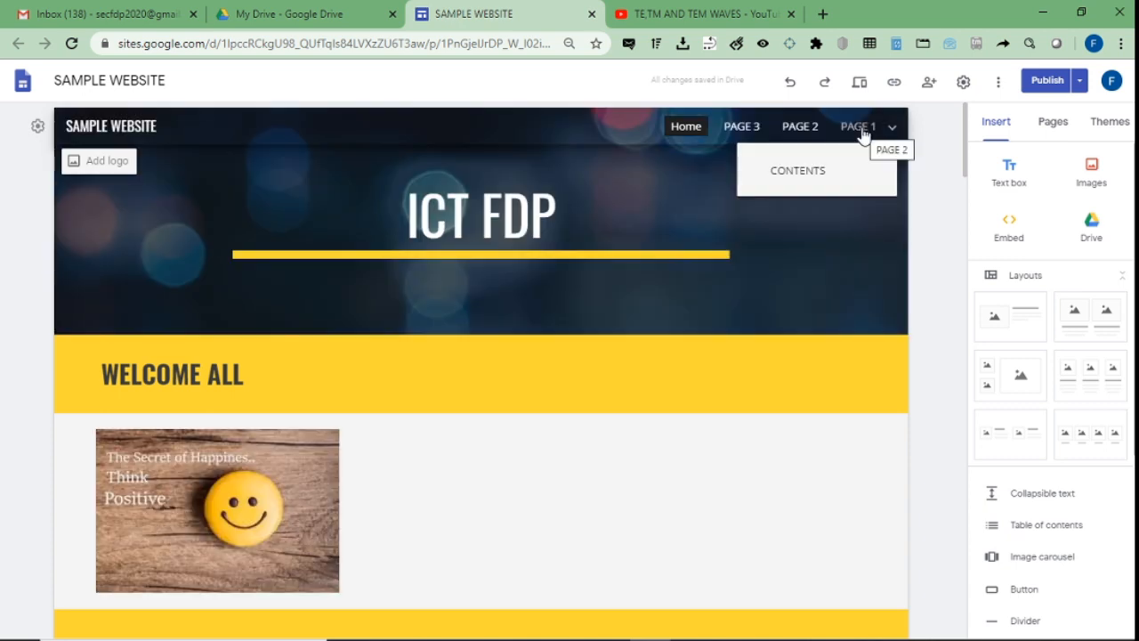
Add a 'day 1' text box under PAGE 1's DAY 1 header and start publishing.
left_click(860, 132)
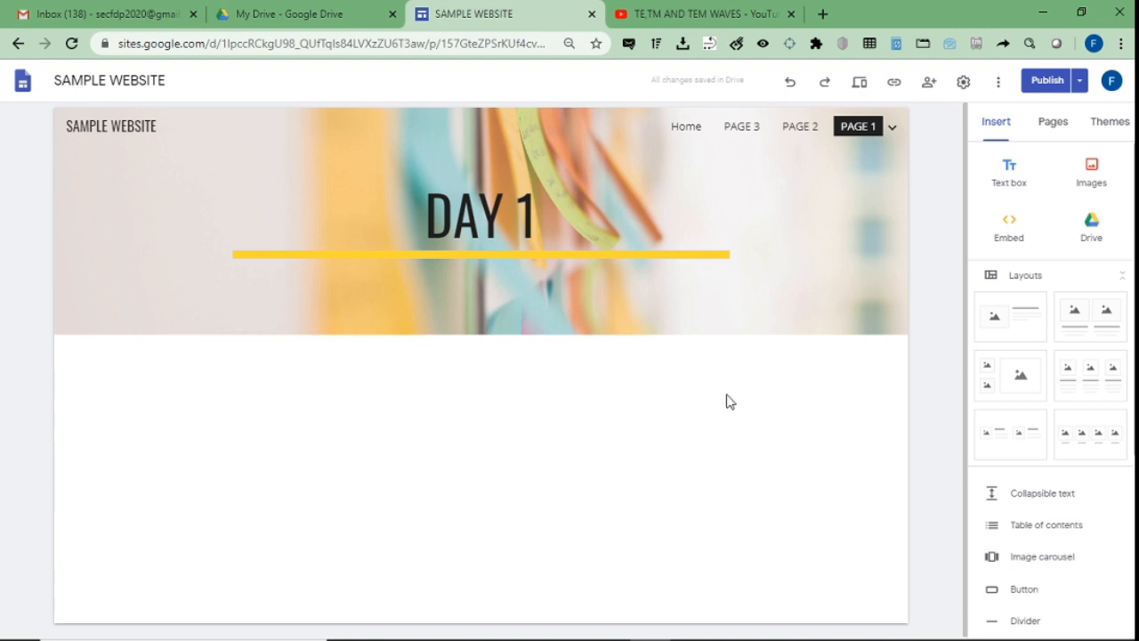
left_click(1021, 169)
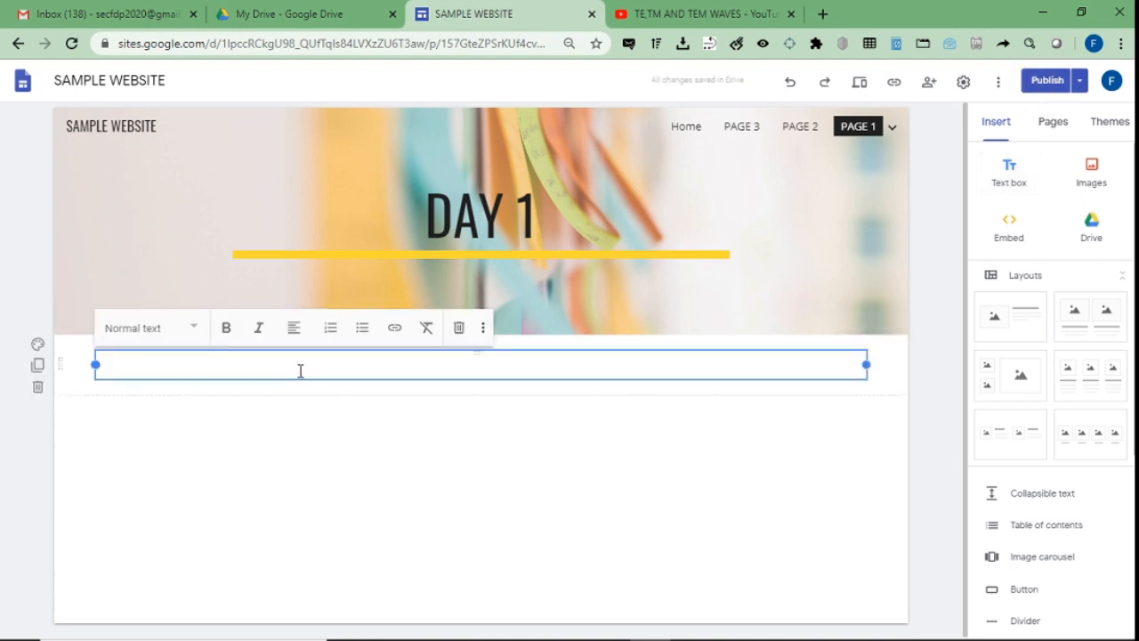
type("day 1")
left_click(534, 526)
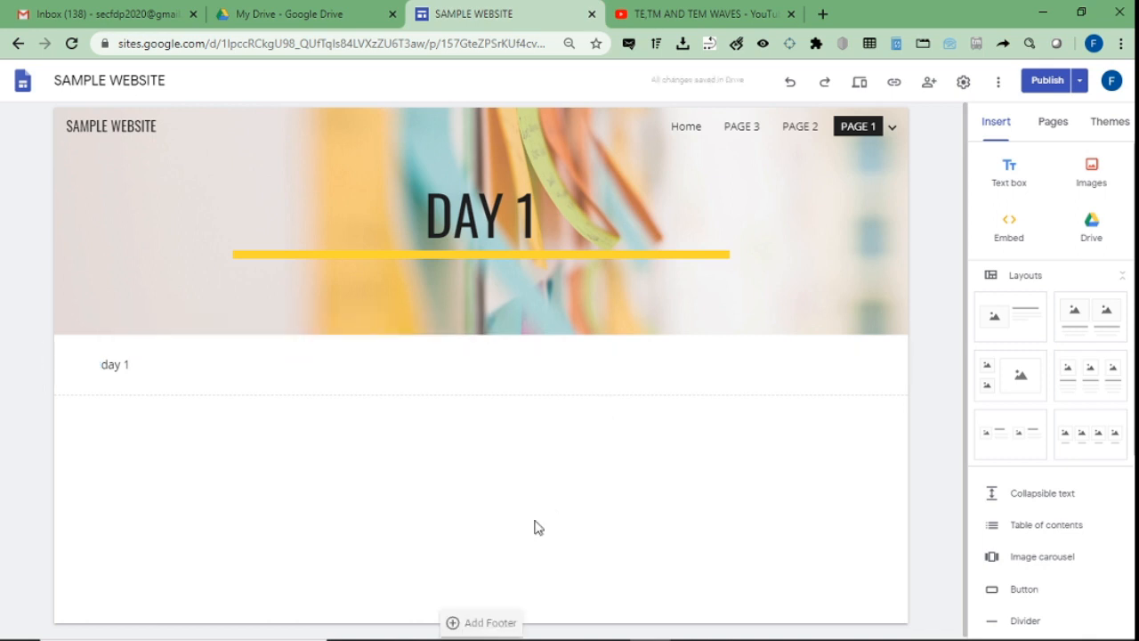
left_click(1043, 81)
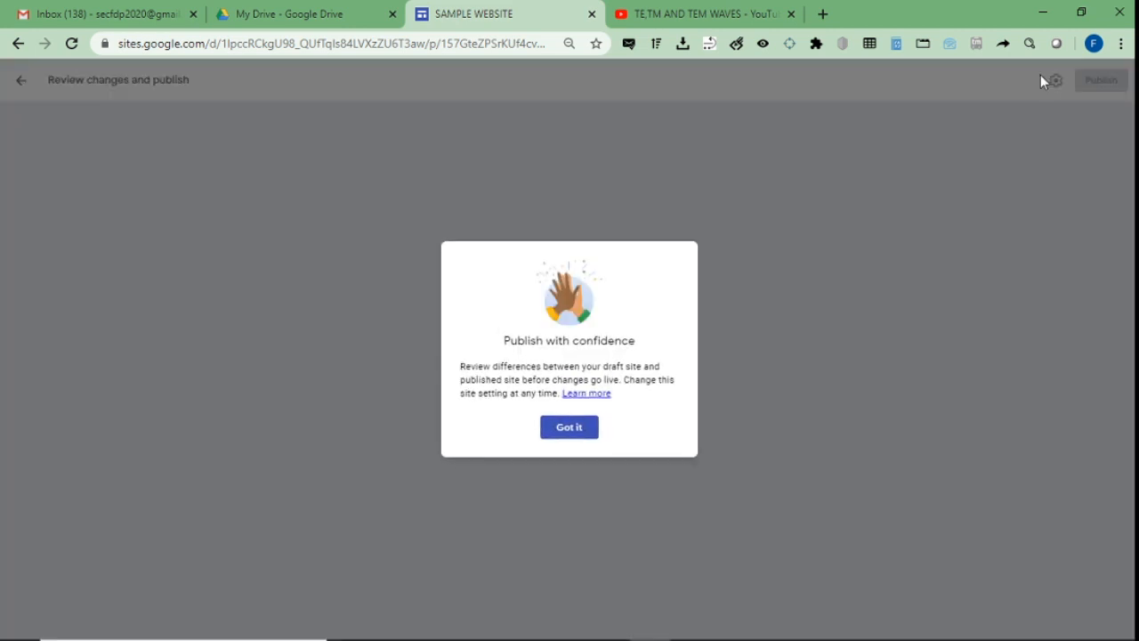
Publish the PAGE 1 'day 1' update and close the Sites editor tab.
left_click(569, 428)
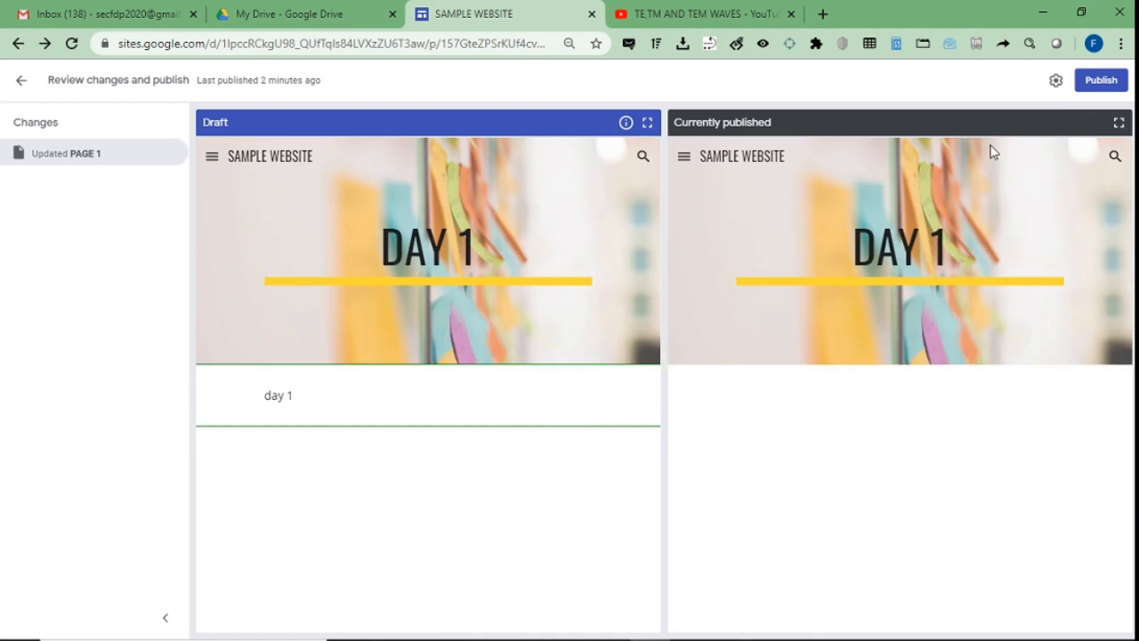
left_click(1096, 83)
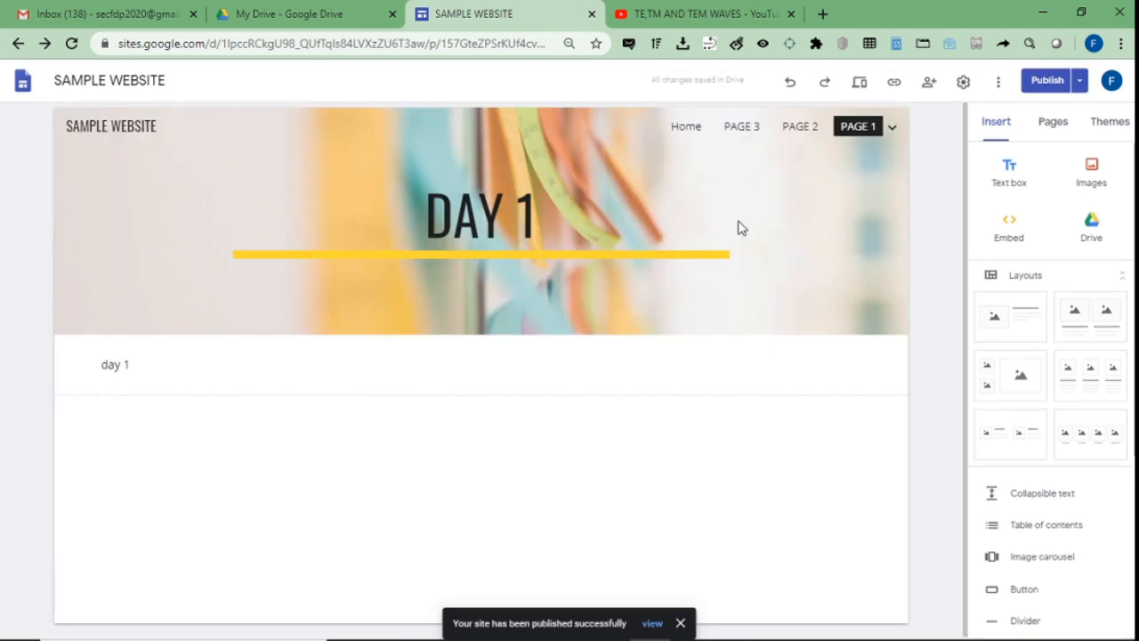
left_click(591, 14)
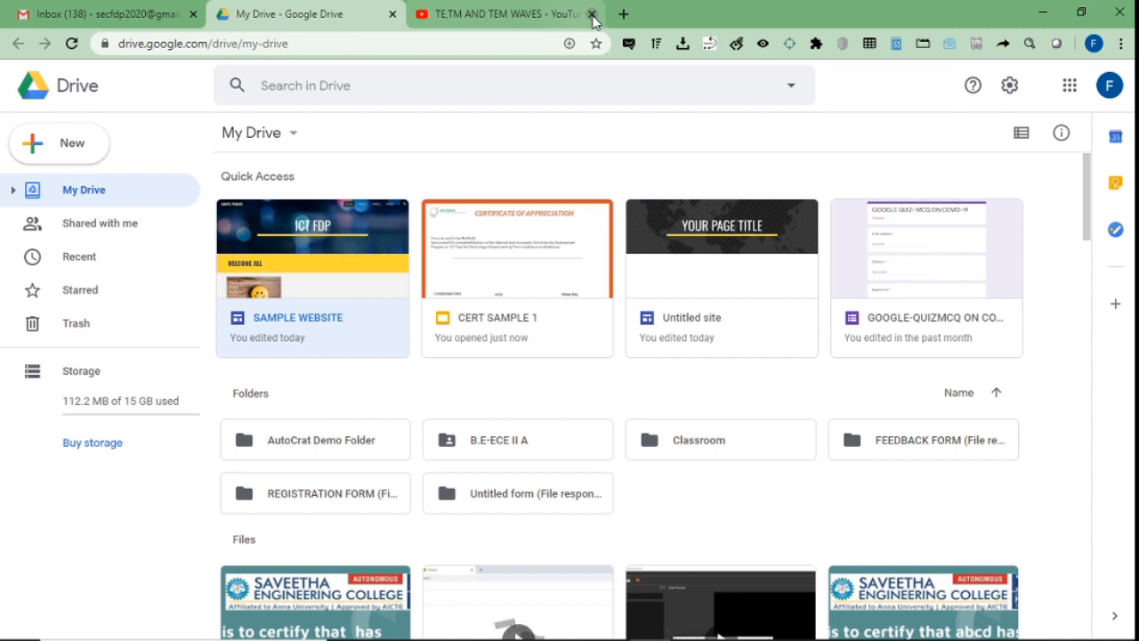
Reopen SAMPLE WEBSITE from My Drive's Quick Access in the Sites editor.
double_click(350, 225)
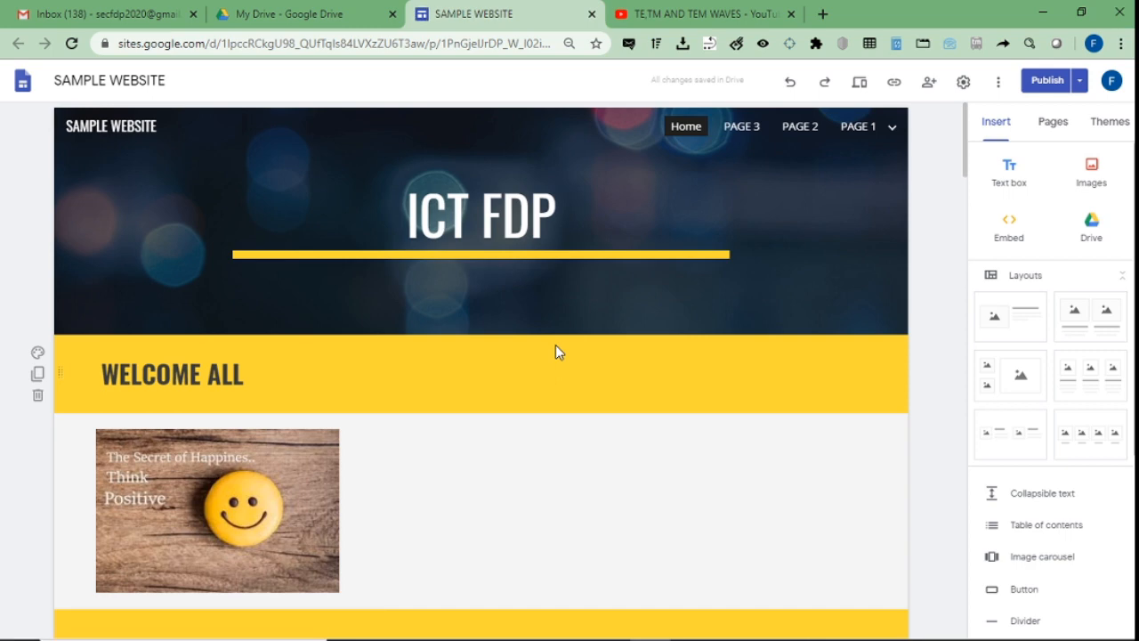
key("alt+Tab")
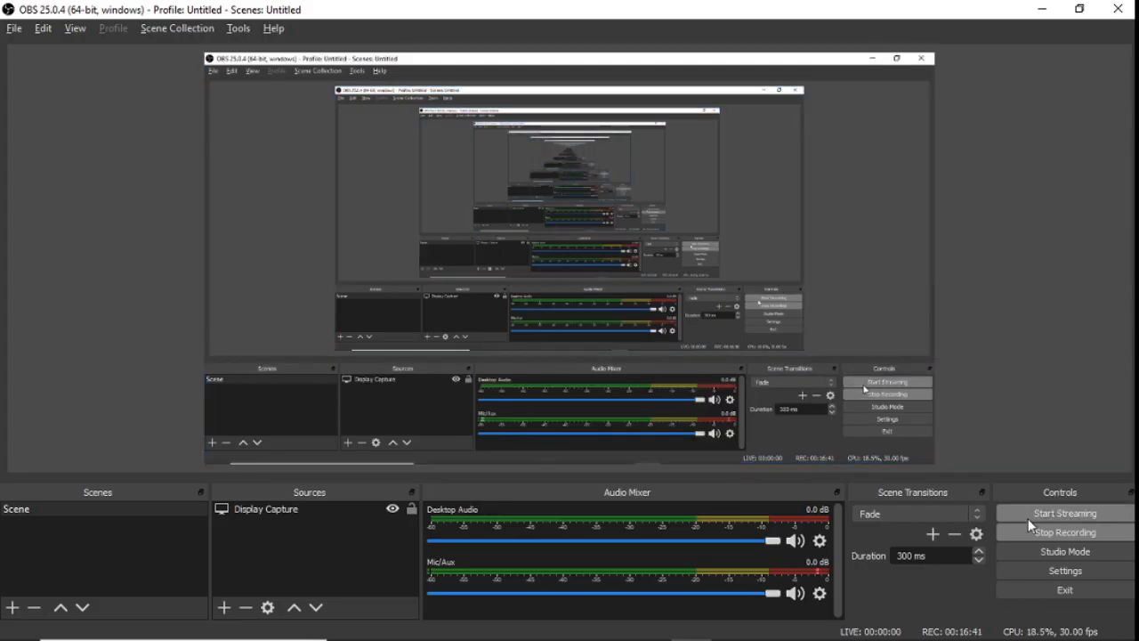